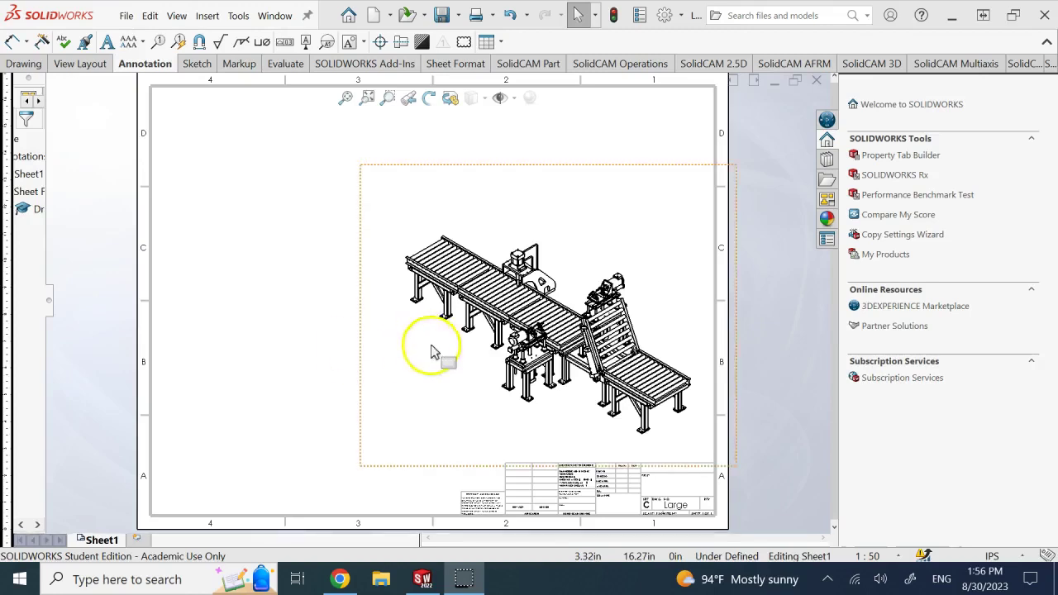
- Start a Bill of Materials table for the isometric conveyor assembly view
{"action": "scroll", "coordinate": [555, 420], "scroll_direction": "down", "scroll_amount": 2}
{"action": "scroll", "coordinate": [553, 409], "scroll_direction": "down", "scroll_amount": 1}
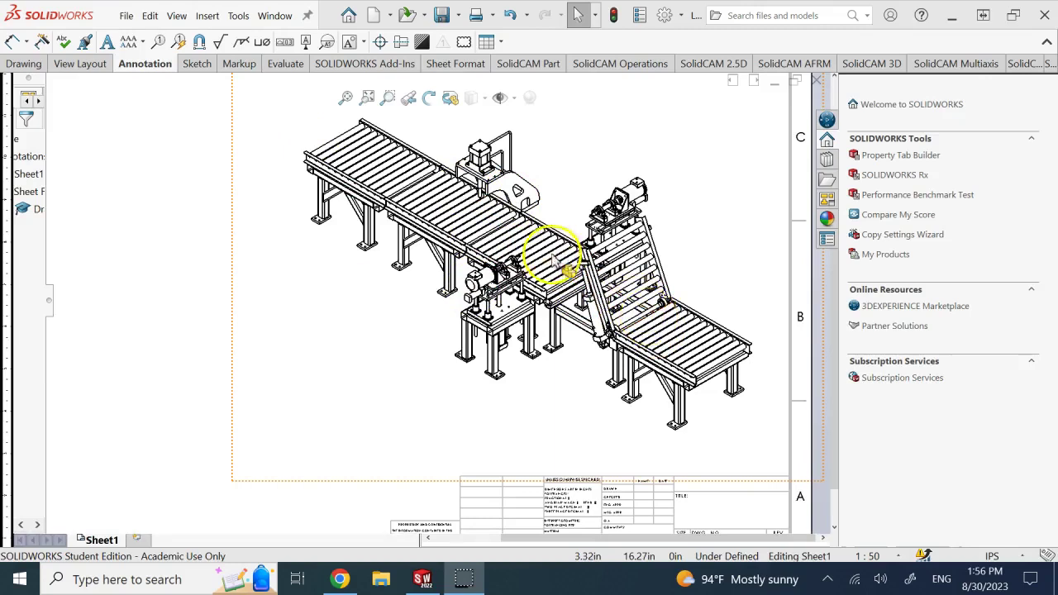
{"action": "scroll", "coordinate": [546, 260], "scroll_direction": "up", "scroll_amount": 1}
{"action": "scroll", "coordinate": [295, 158], "scroll_direction": "down", "scroll_amount": 1}
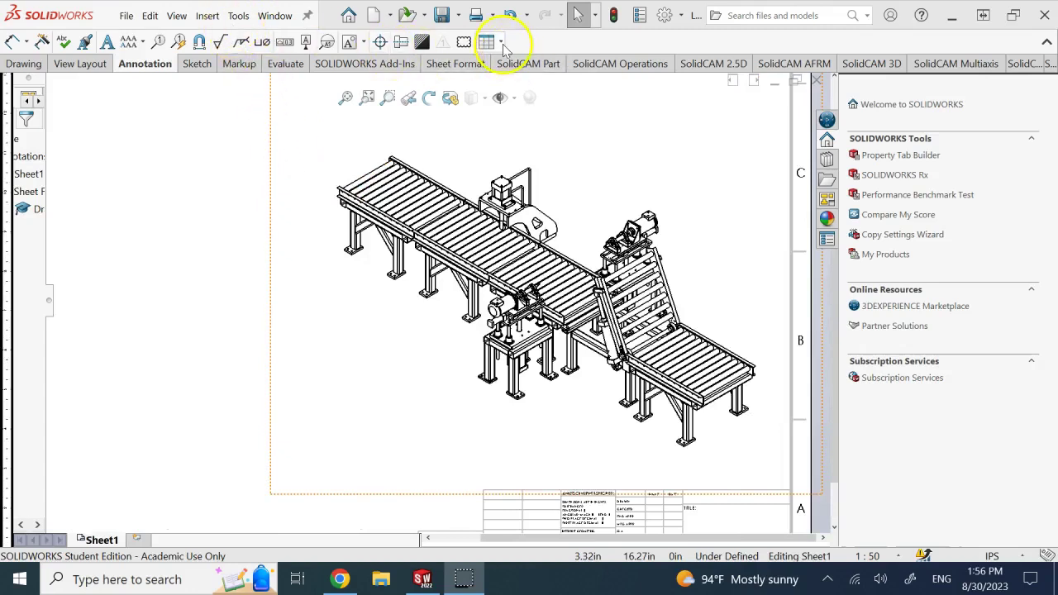
{"action": "left_click", "coordinate": [239, 16]}
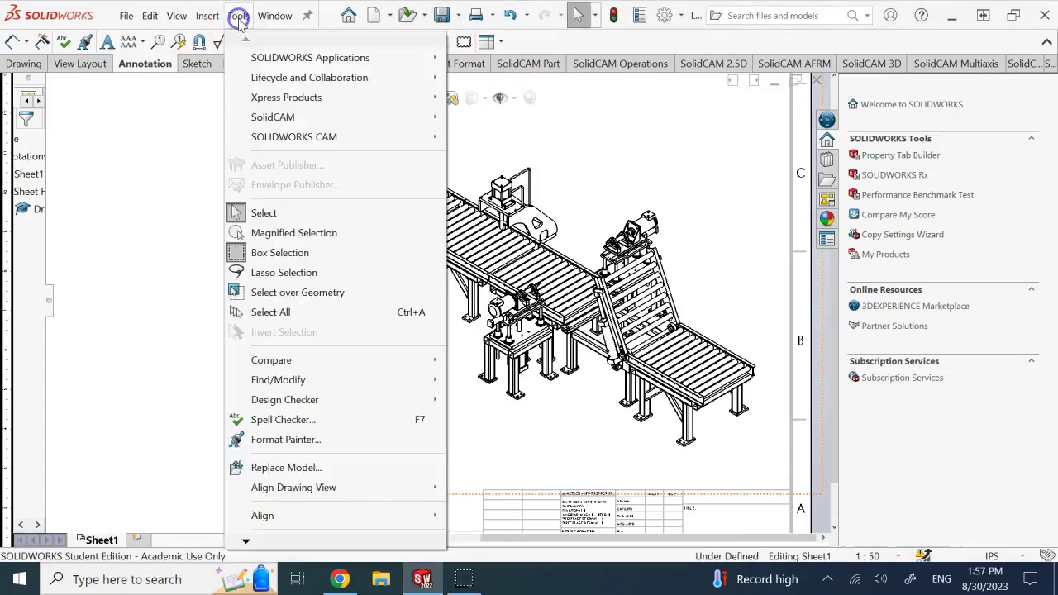
{"action": "mouse_move", "coordinate": [207, 16]}
{"action": "mouse_move", "coordinate": [256, 110]}
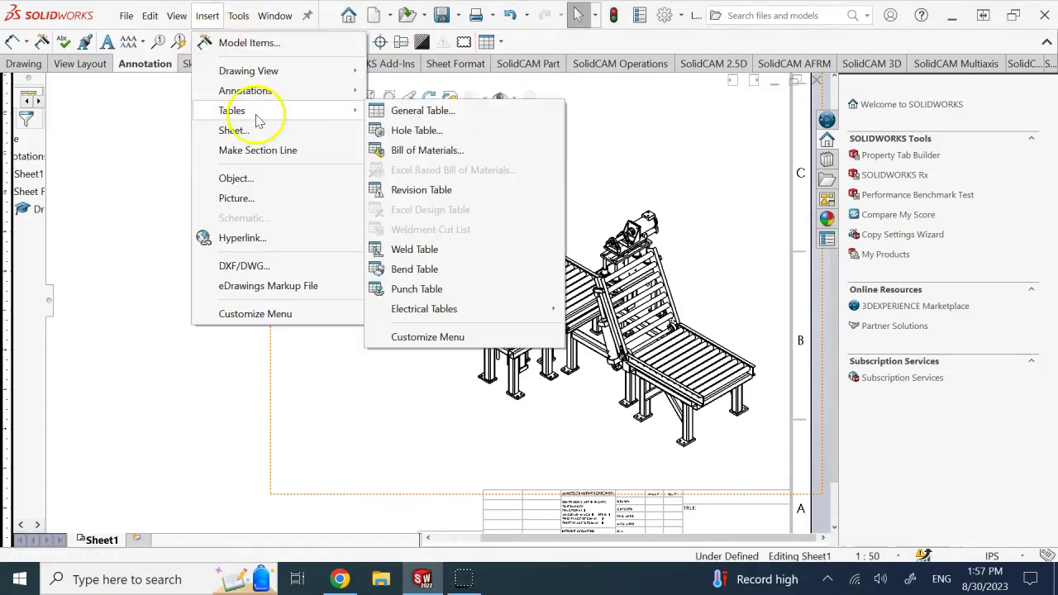
{"action": "left_click", "coordinate": [503, 42]}
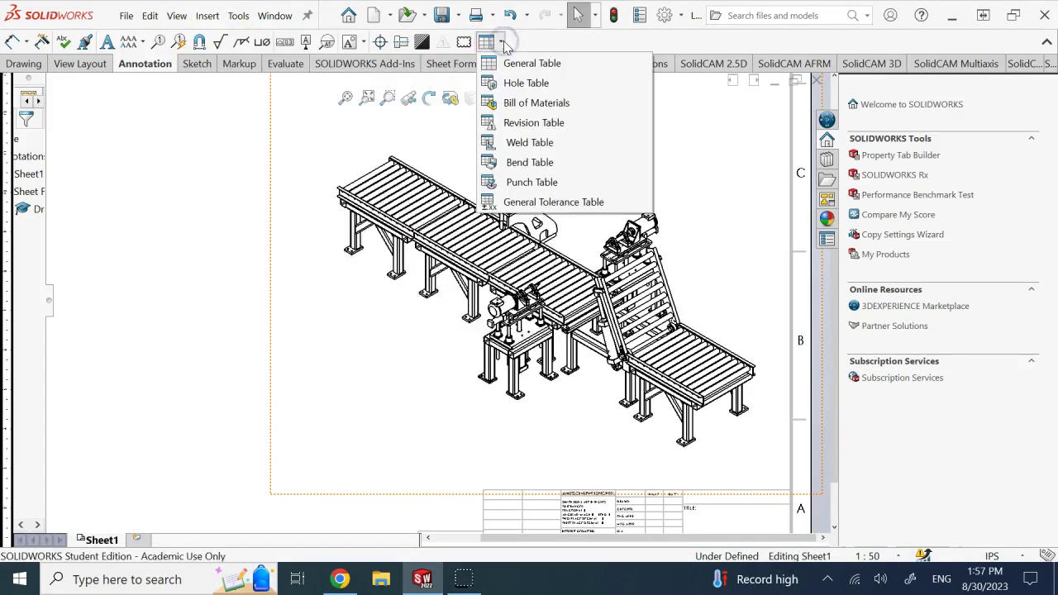
{"action": "left_click", "coordinate": [536, 103]}
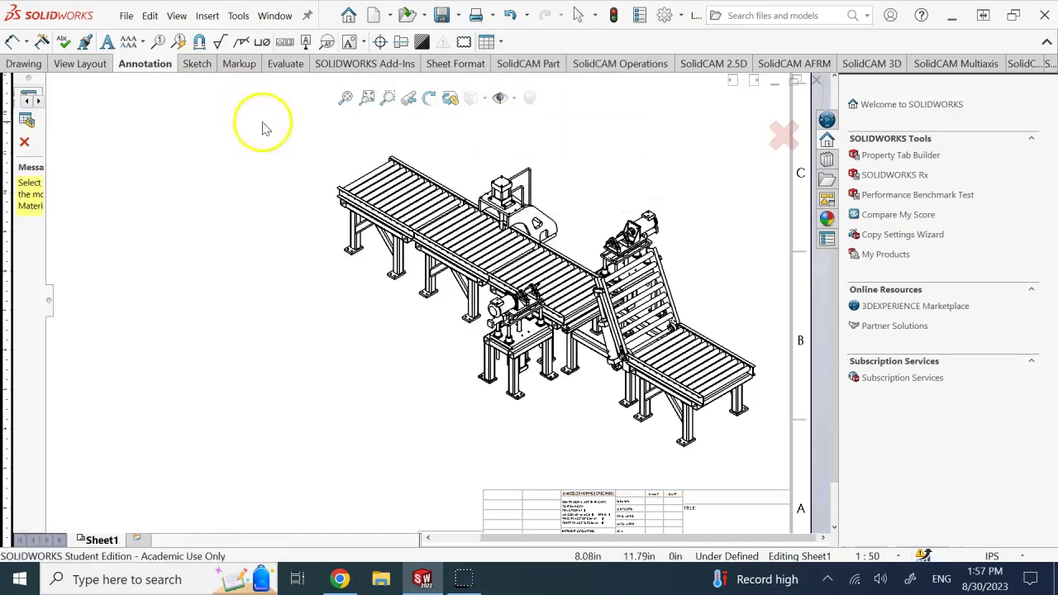
{"action": "left_click", "coordinate": [274, 173]}
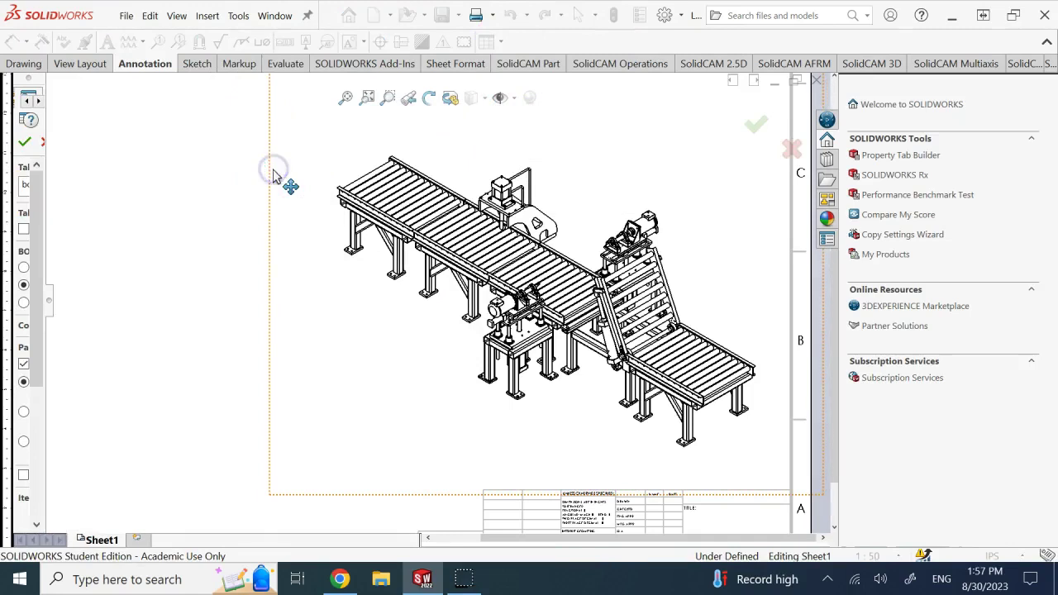
- Review the Bill of Materials settings, including BOM type, configurations, part configuration grouping, item numbers, border and text format
{"action": "left_click_drag", "start_coordinate": [51, 306], "coordinate": [212, 294]}
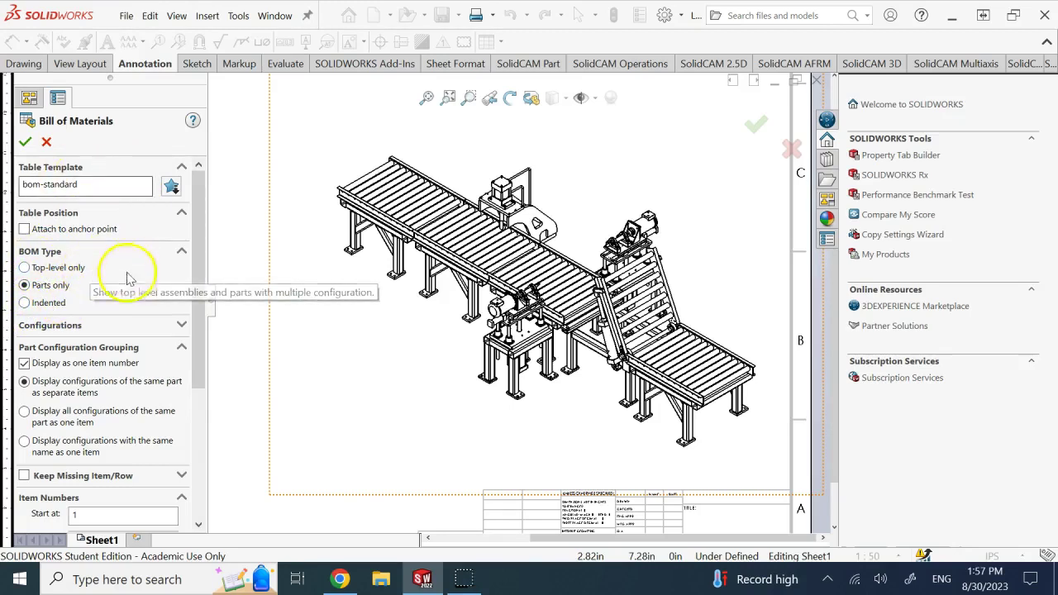
{"action": "left_click_drag", "start_coordinate": [200, 292], "coordinate": [196, 378]}
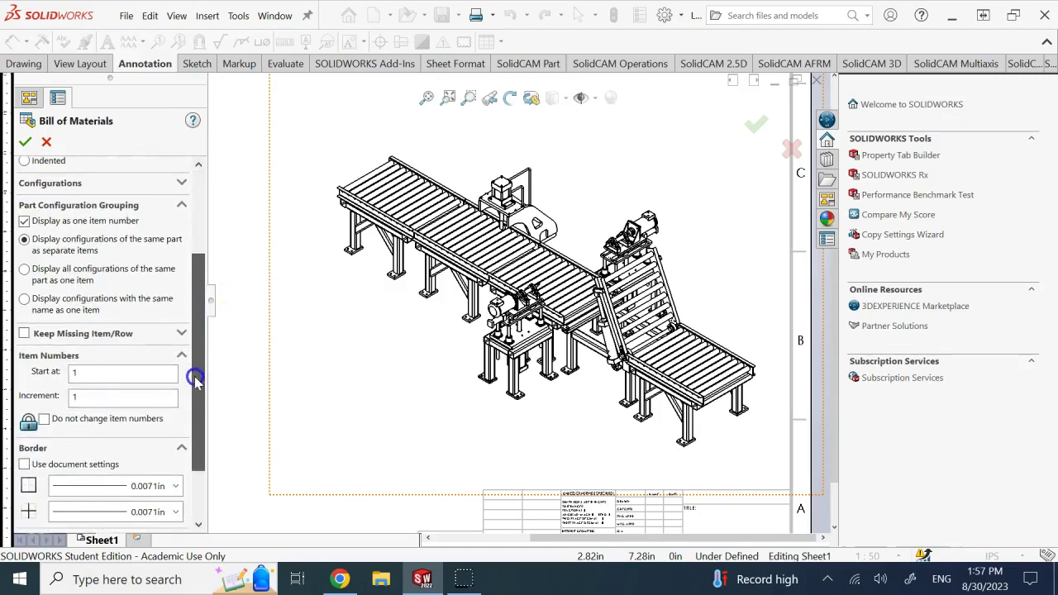
{"action": "left_click", "coordinate": [138, 189]}
{"action": "left_click", "coordinate": [131, 201]}
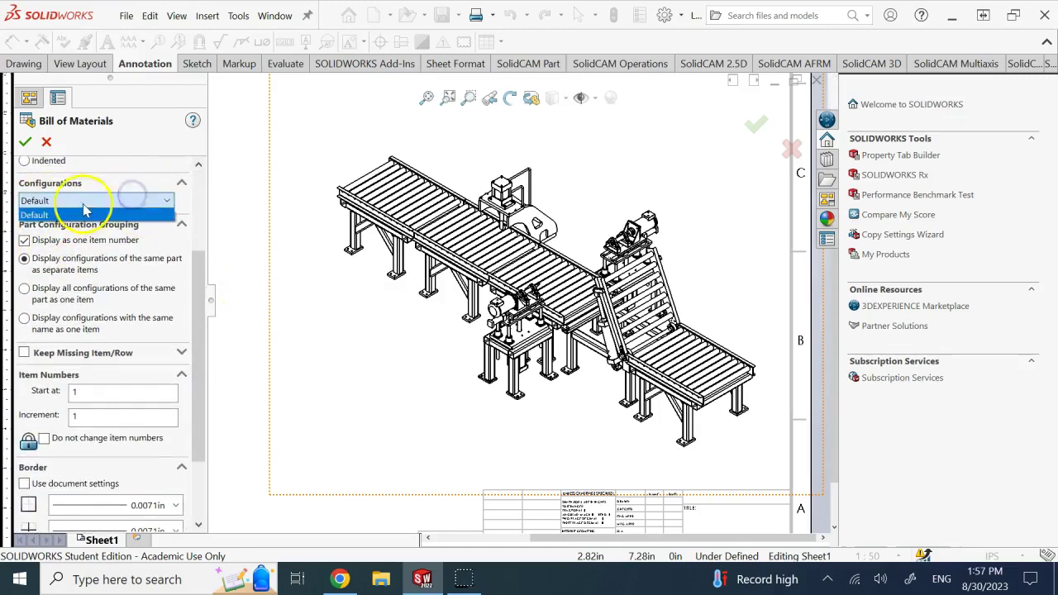
{"action": "left_click", "coordinate": [119, 203]}
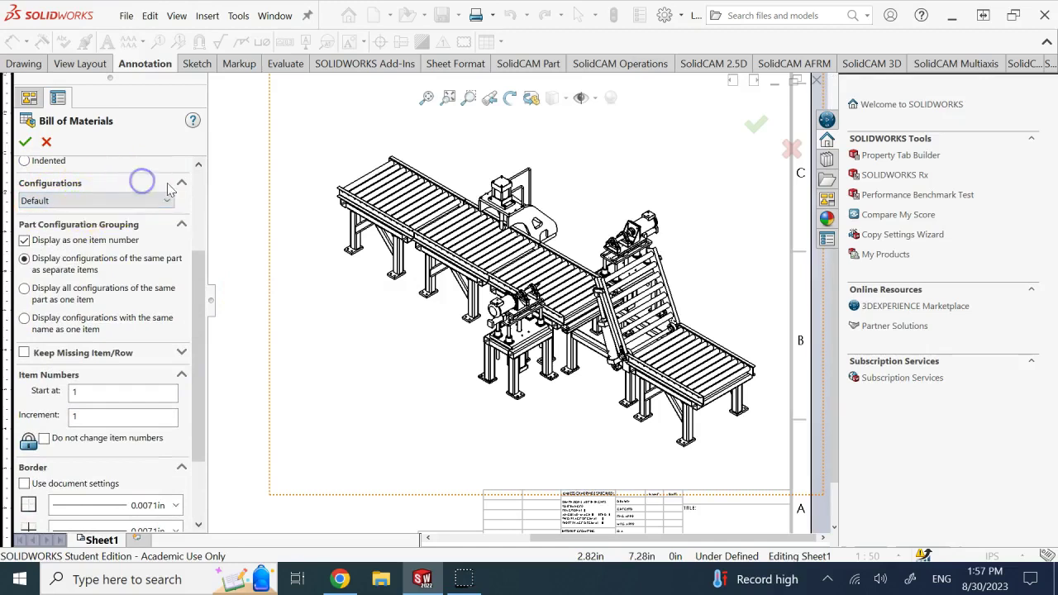
{"action": "left_click", "coordinate": [181, 184]}
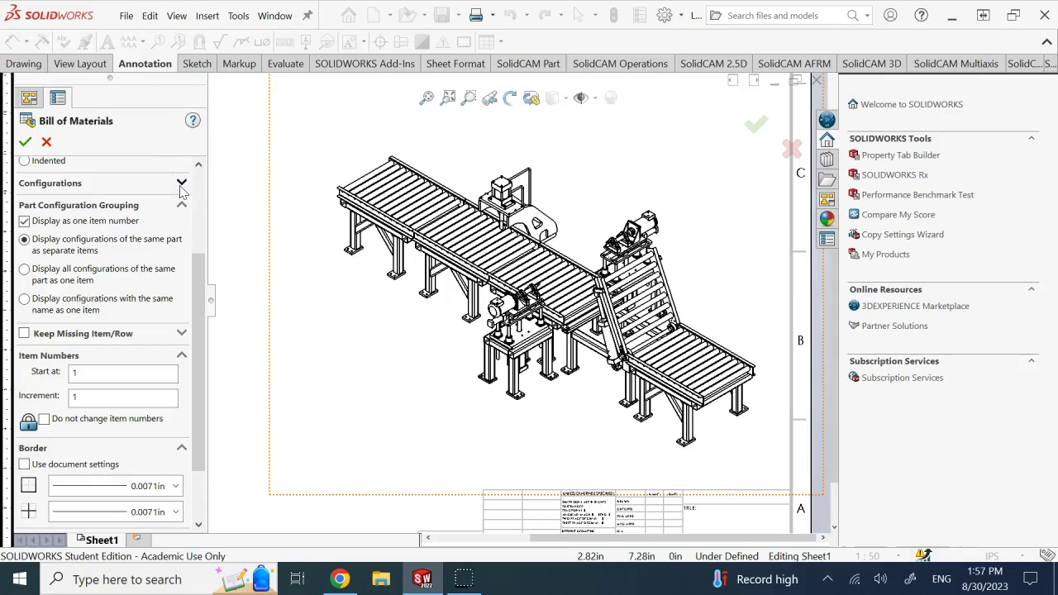
{"action": "left_click_drag", "start_coordinate": [203, 303], "coordinate": [194, 361]}
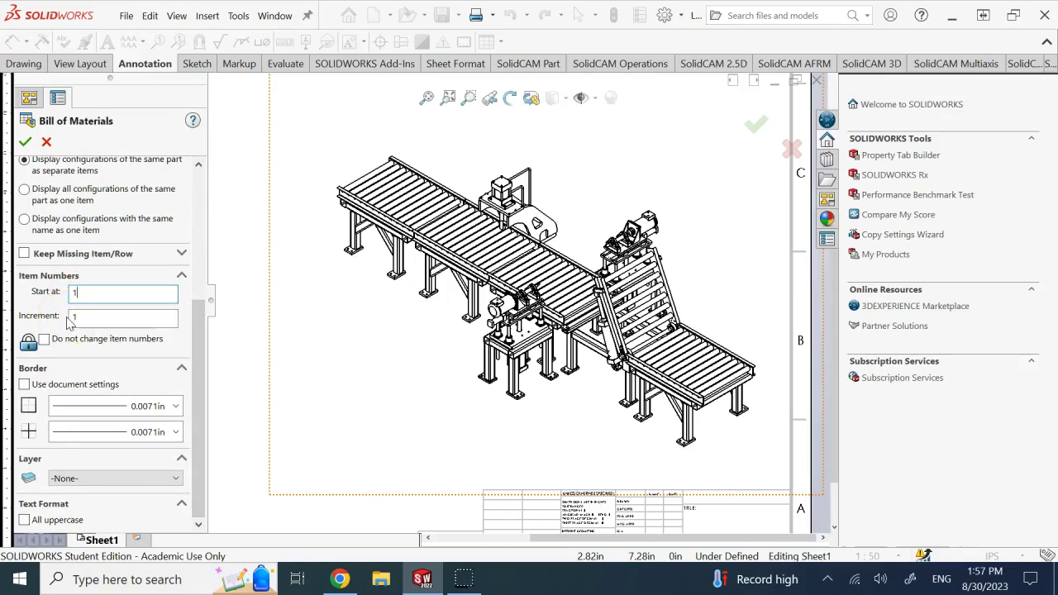
{"action": "left_click", "coordinate": [197, 333]}
{"action": "left_click_drag", "start_coordinate": [197, 366], "coordinate": [201, 156]}
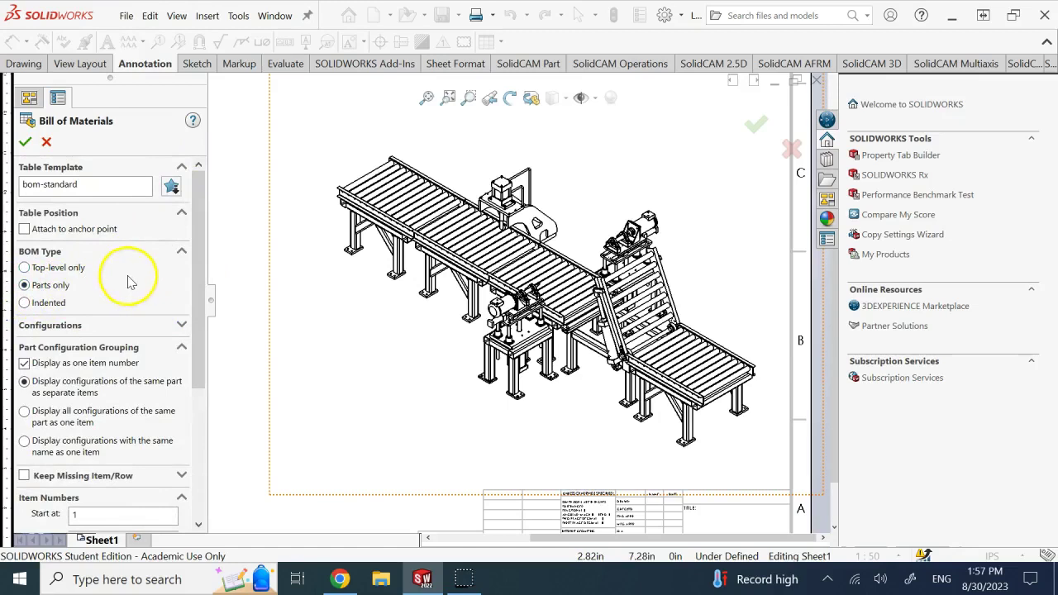
- Insert the parts-only BOM with the bom-standard template and position it beside the assembly view, near the sheet's upper-left area
{"action": "left_click", "coordinate": [29, 141]}
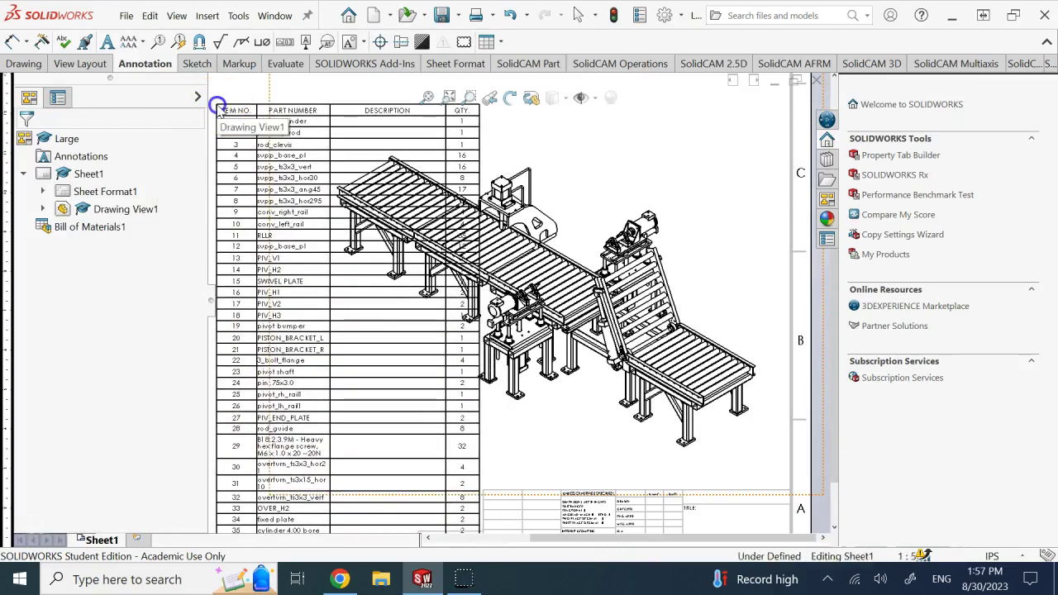
{"action": "left_click", "coordinate": [219, 110]}
{"action": "left_click_drag", "start_coordinate": [205, 286], "coordinate": [68, 282]}
{"action": "left_click", "coordinate": [222, 161]}
{"action": "mouse_move", "coordinate": [213, 101]}
{"action": "left_mouse_down"}
{"action": "mouse_move", "coordinate": [100, 108]}
{"action": "mouse_move", "coordinate": [73, 93]}
{"action": "left_mouse_up"}
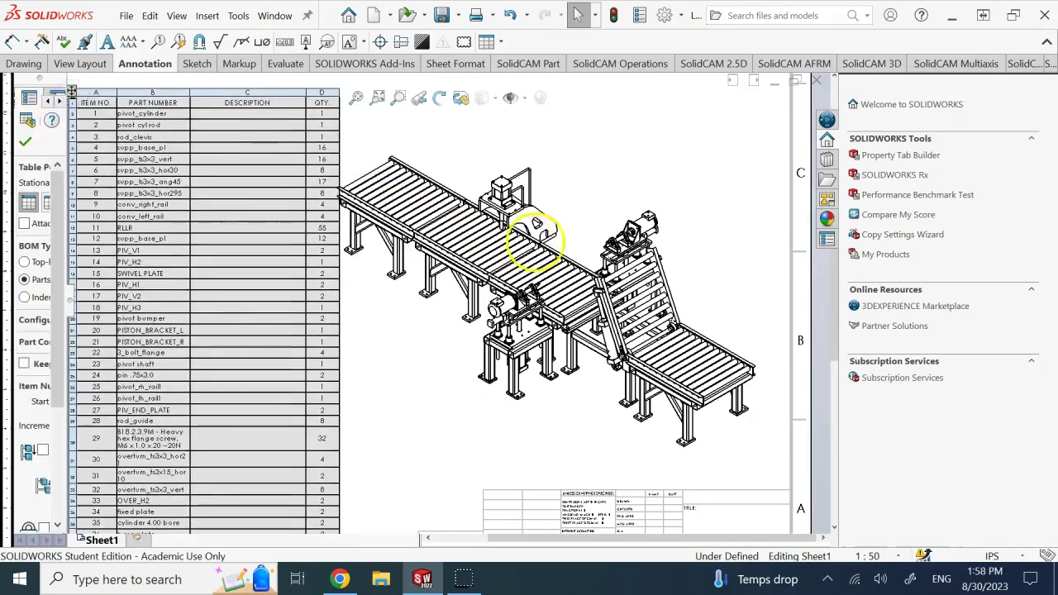
{"action": "scroll", "coordinate": [538, 237], "scroll_direction": "up", "scroll_amount": 2}
{"action": "left_click_drag", "start_coordinate": [194, 156], "coordinate": [171, 114]}
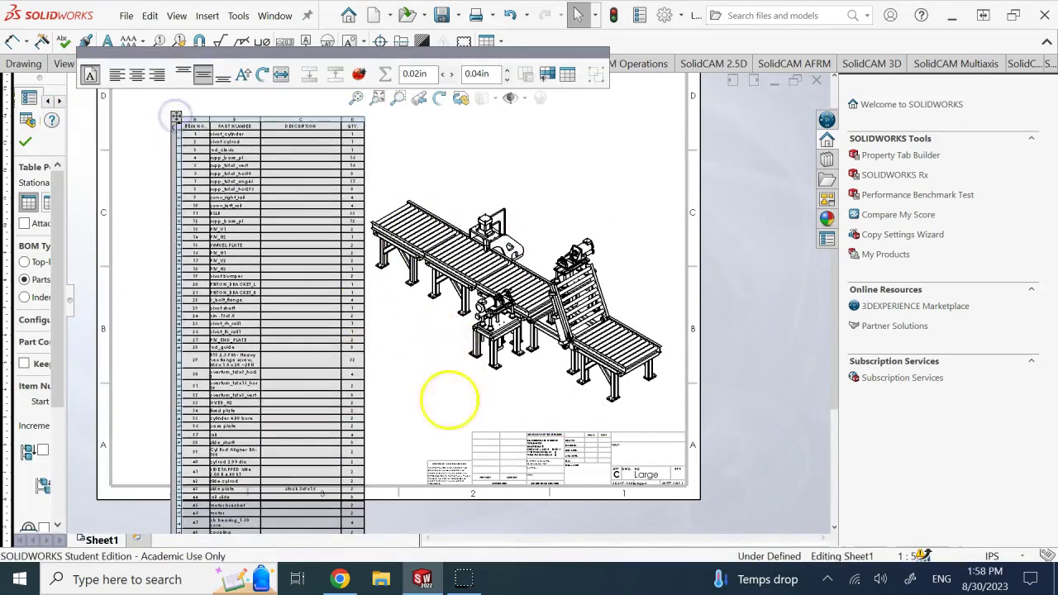
- Examine the parts-only BOM from its last rows back to its first, checking how far it extends past the sheet
{"action": "left_click", "coordinate": [451, 405]}
{"action": "scroll", "coordinate": [777, 340], "scroll_direction": "down", "scroll_amount": 5}
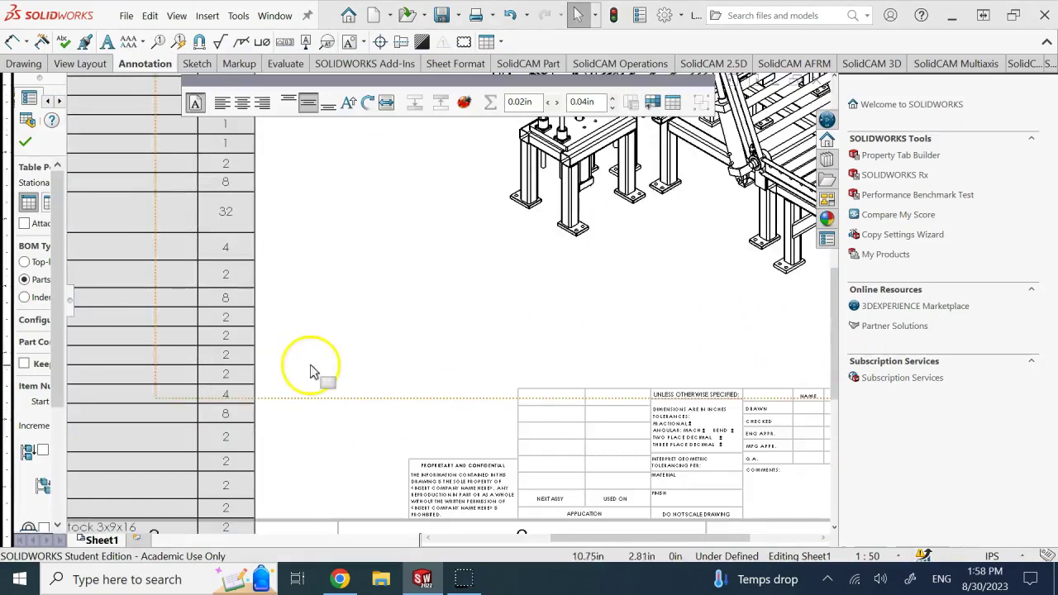
{"action": "scroll", "coordinate": [331, 372], "scroll_direction": "down", "scroll_amount": 4}
{"action": "scroll", "coordinate": [355, 364], "scroll_direction": "up", "scroll_amount": 6}
{"action": "scroll", "coordinate": [357, 356], "scroll_direction": "up", "scroll_amount": 6}
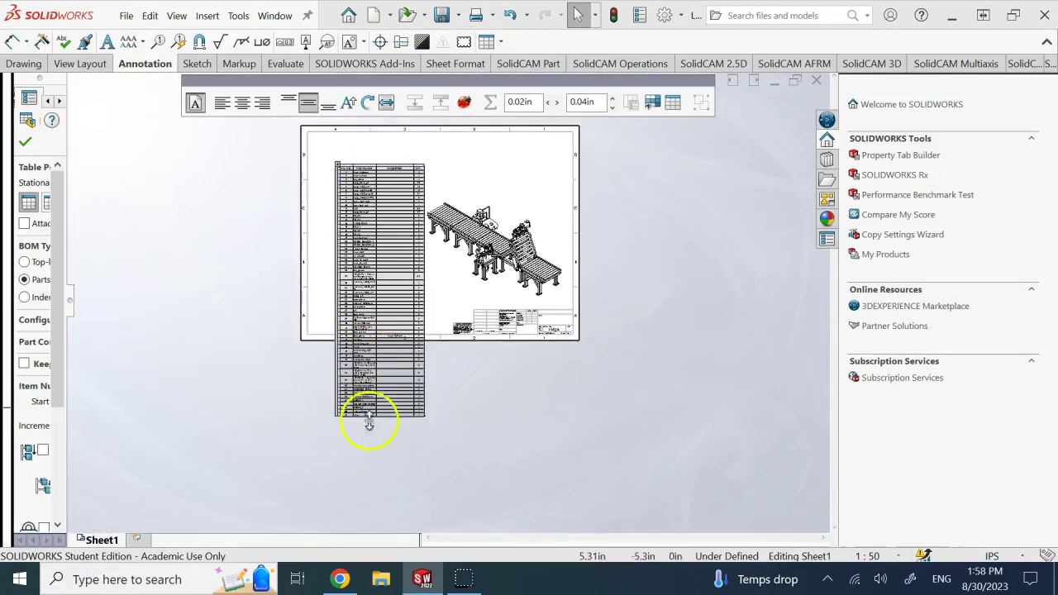
{"action": "scroll", "coordinate": [356, 426], "scroll_direction": "down", "scroll_amount": 6}
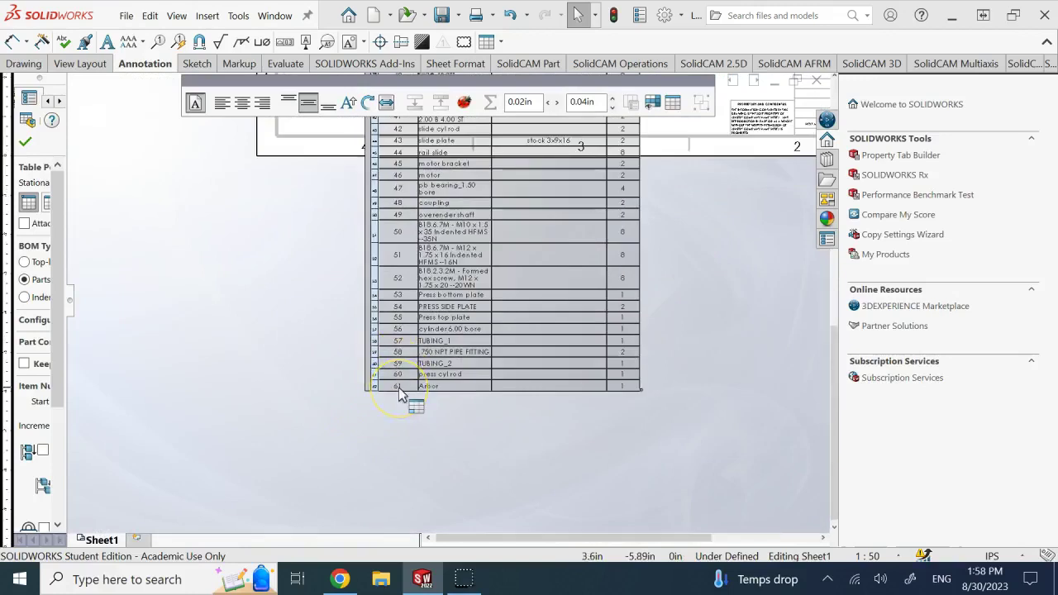
{"action": "scroll", "coordinate": [403, 387], "scroll_direction": "up", "scroll_amount": 5}
{"action": "scroll", "coordinate": [453, 153], "scroll_direction": "down", "scroll_amount": 5}
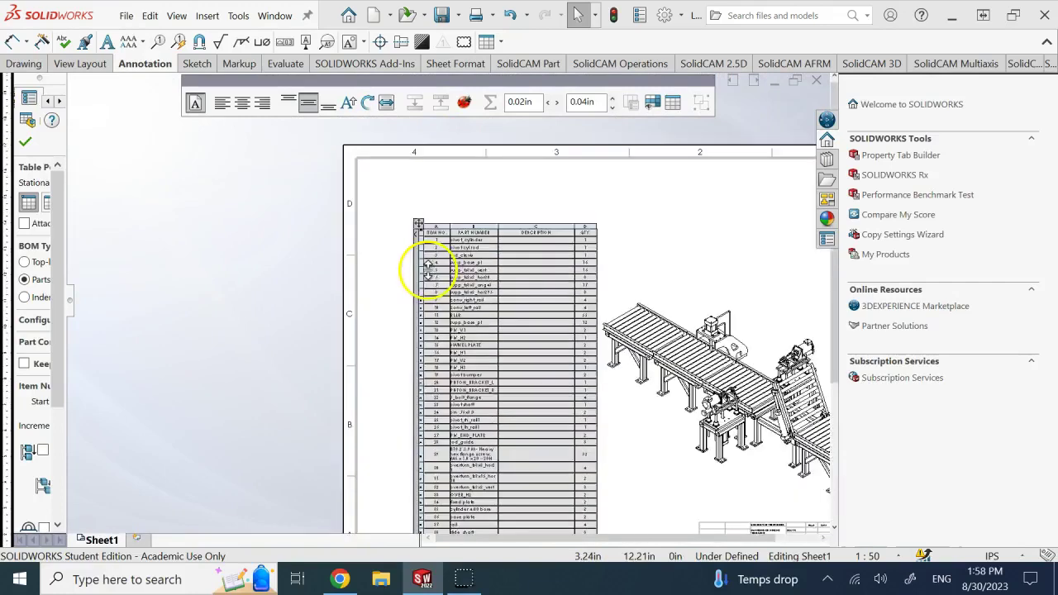
{"action": "scroll", "coordinate": [428, 267], "scroll_direction": "down", "scroll_amount": 4}
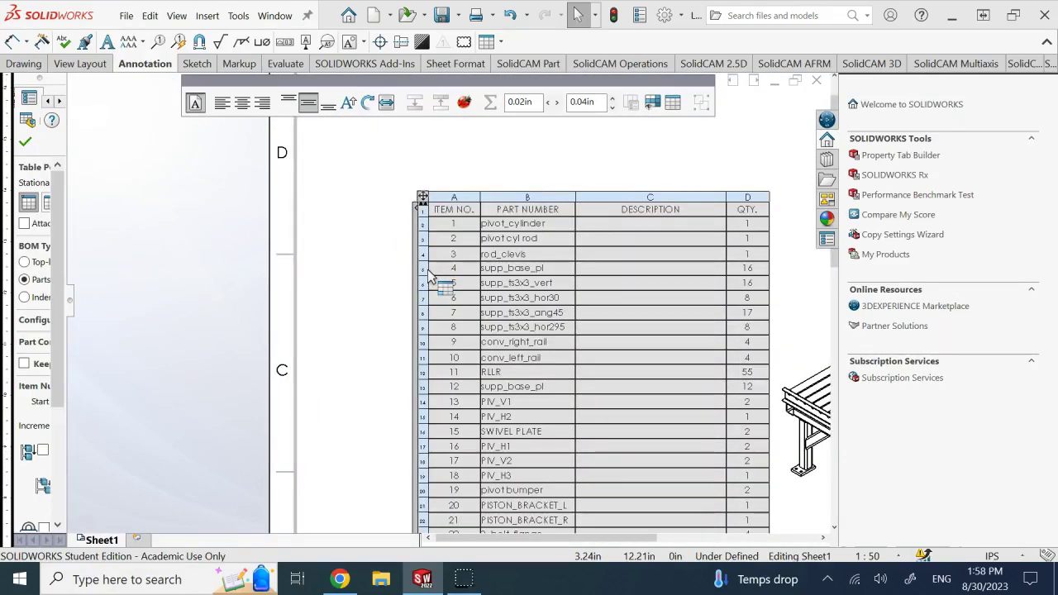
{"action": "left_click", "coordinate": [539, 160]}
{"action": "left_click", "coordinate": [474, 211]}
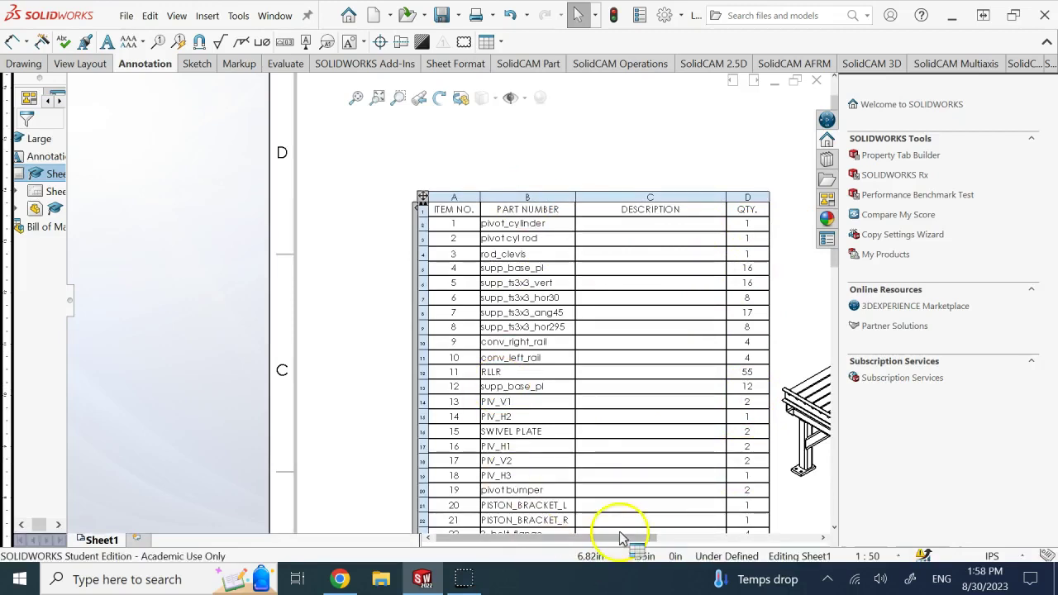
- Compare the listed part names and quantities in the BOM with the conveyor assembly view
{"action": "left_click_drag", "start_coordinate": [621, 538], "coordinate": [738, 544]}
{"action": "scroll", "coordinate": [694, 393], "scroll_direction": "down", "scroll_amount": 2}
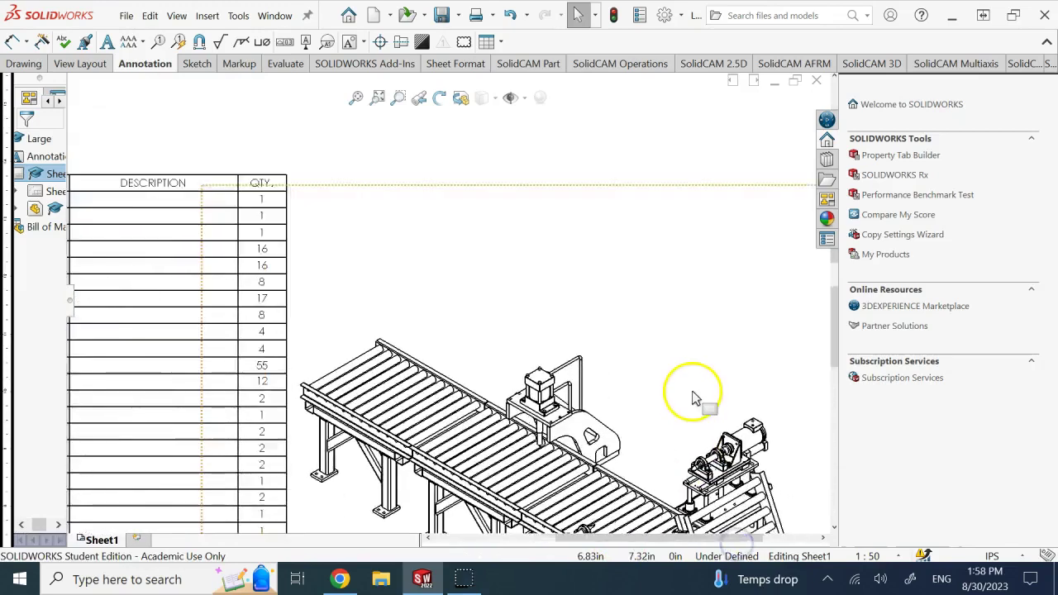
{"action": "scroll", "coordinate": [698, 384], "scroll_direction": "up", "scroll_amount": 1}
{"action": "scroll", "coordinate": [687, 387], "scroll_direction": "up", "scroll_amount": 5}
{"action": "scroll", "coordinate": [416, 364], "scroll_direction": "down", "scroll_amount": 2}
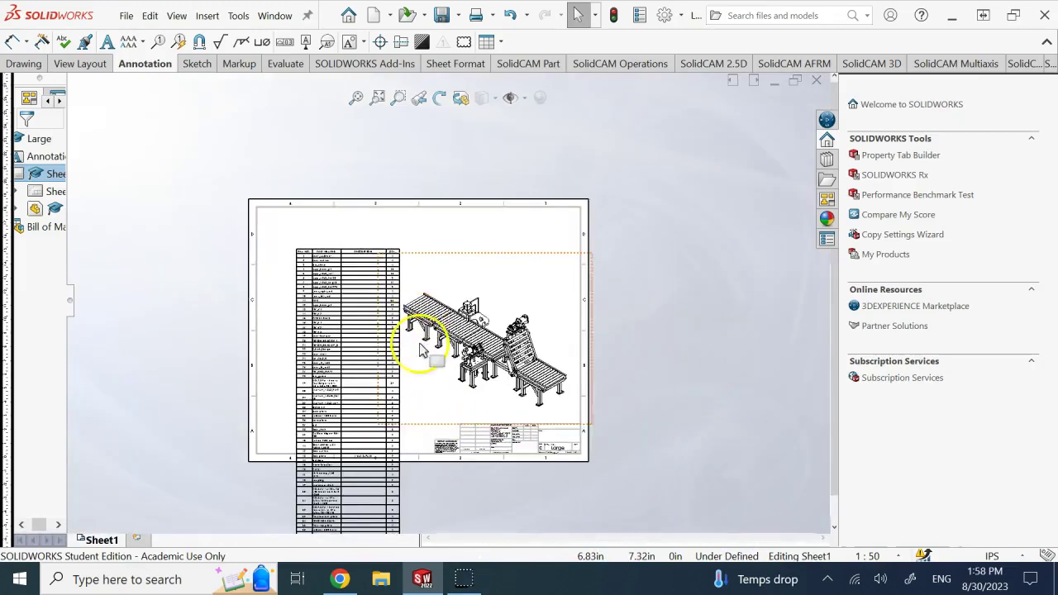
{"action": "scroll", "coordinate": [357, 273], "scroll_direction": "down", "scroll_amount": 1}
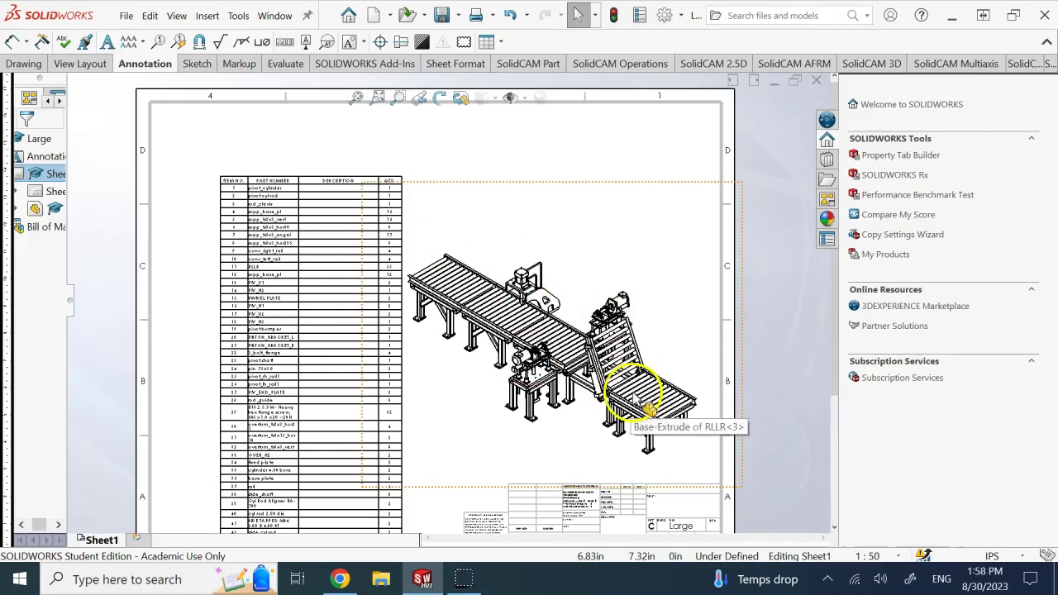
{"action": "scroll", "coordinate": [197, 223], "scroll_direction": "up", "scroll_amount": 1}
{"action": "scroll", "coordinate": [199, 225], "scroll_direction": "down", "scroll_amount": 1}
{"action": "scroll", "coordinate": [256, 269], "scroll_direction": "down", "scroll_amount": 2}
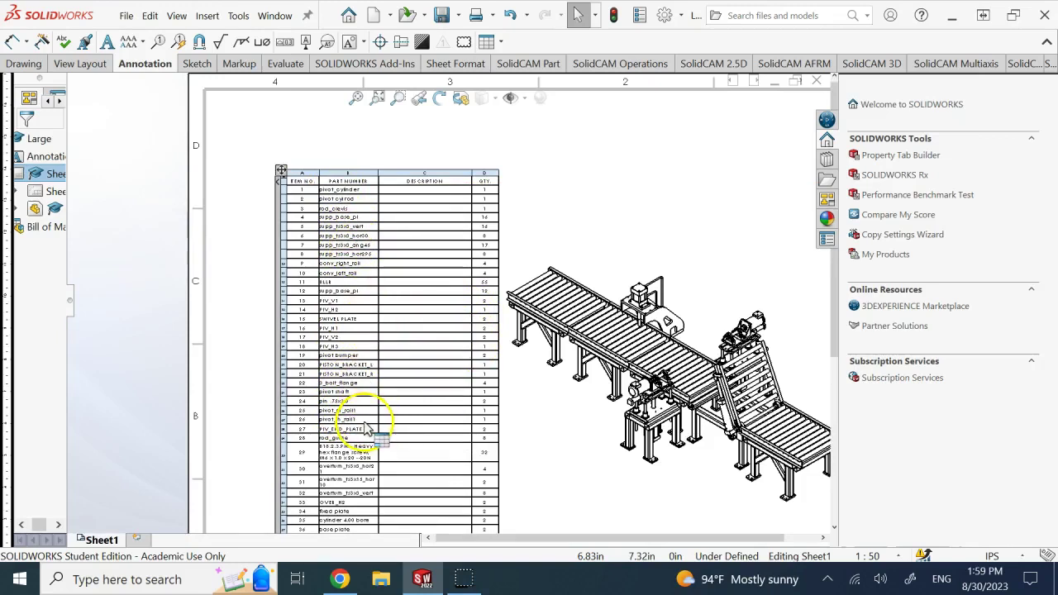
{"action": "scroll", "coordinate": [273, 201], "scroll_direction": "down", "scroll_amount": 1}
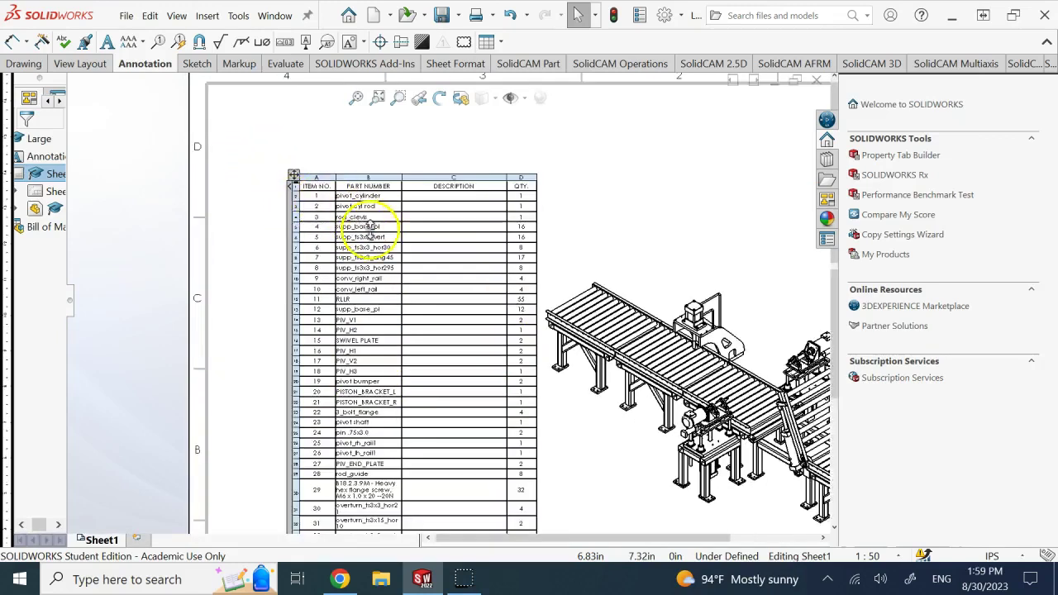
{"action": "scroll", "coordinate": [370, 230], "scroll_direction": "down", "scroll_amount": 1}
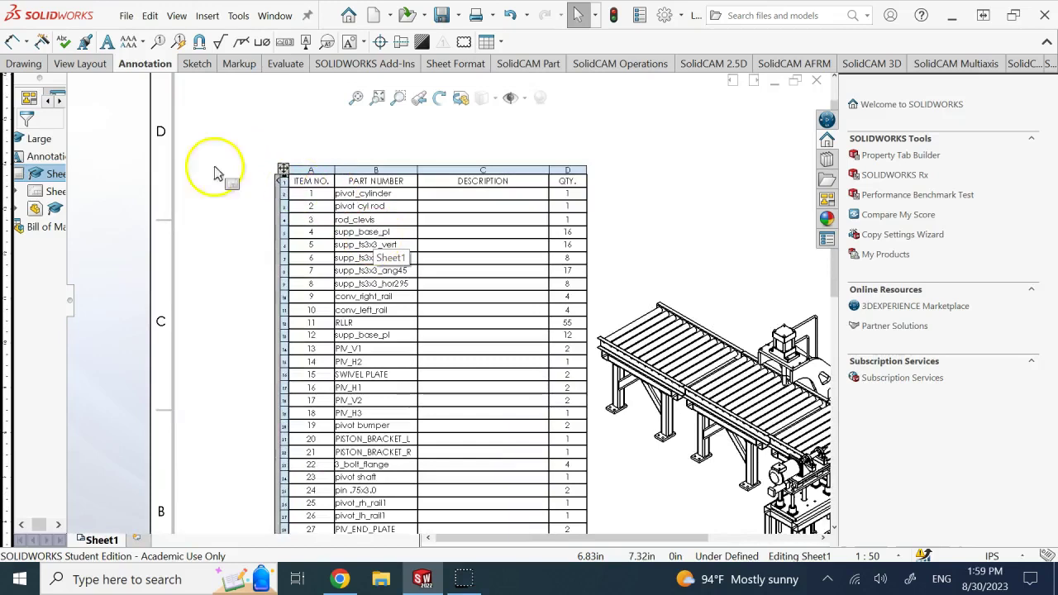
- Change the bill of materials to the Top-level only type and check its rows against the assembly view
{"action": "left_click", "coordinate": [282, 170]}
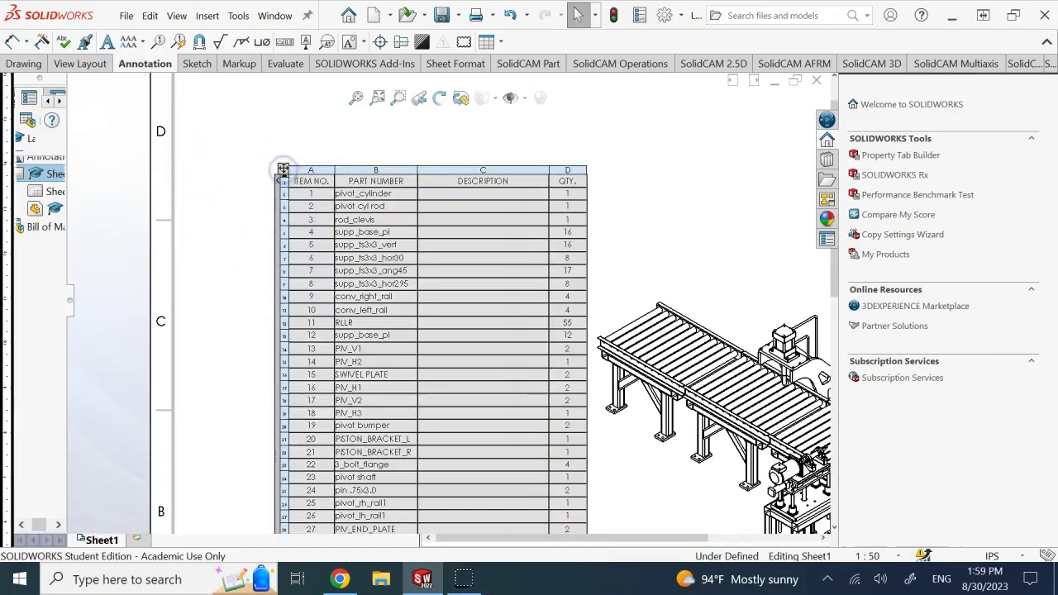
{"action": "left_click_drag", "start_coordinate": [75, 310], "coordinate": [135, 290]}
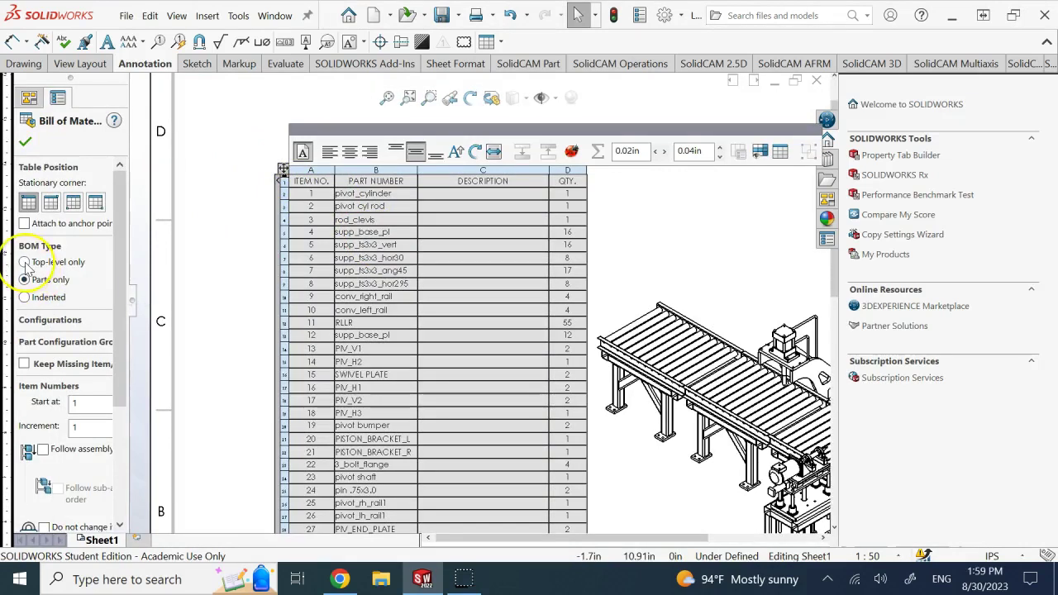
{"action": "left_click", "coordinate": [25, 263]}
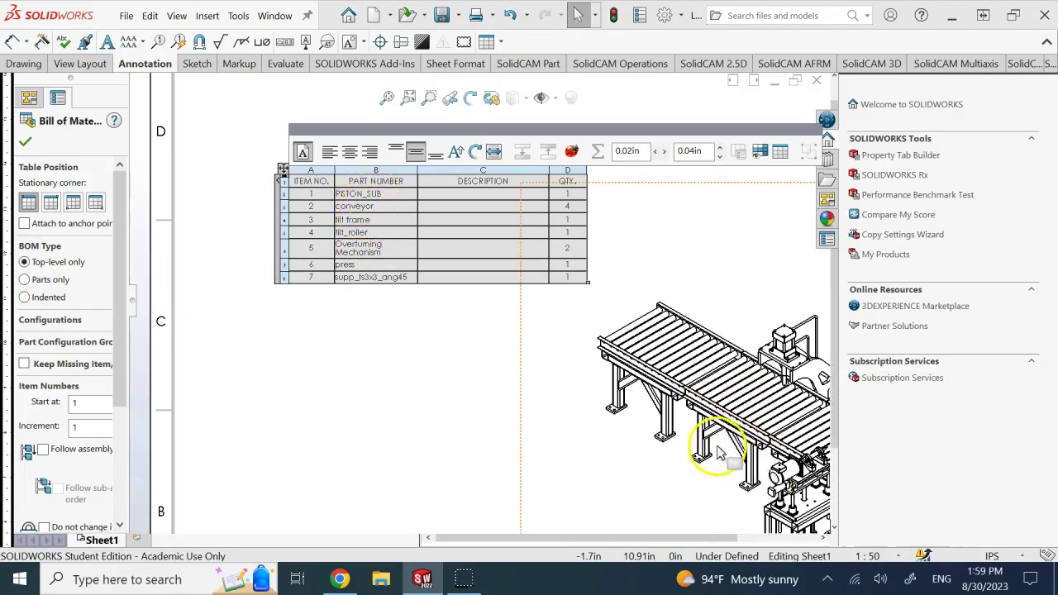
{"action": "scroll", "coordinate": [718, 440], "scroll_direction": "up", "scroll_amount": 2}
{"action": "scroll", "coordinate": [718, 439], "scroll_direction": "up", "scroll_amount": 1}
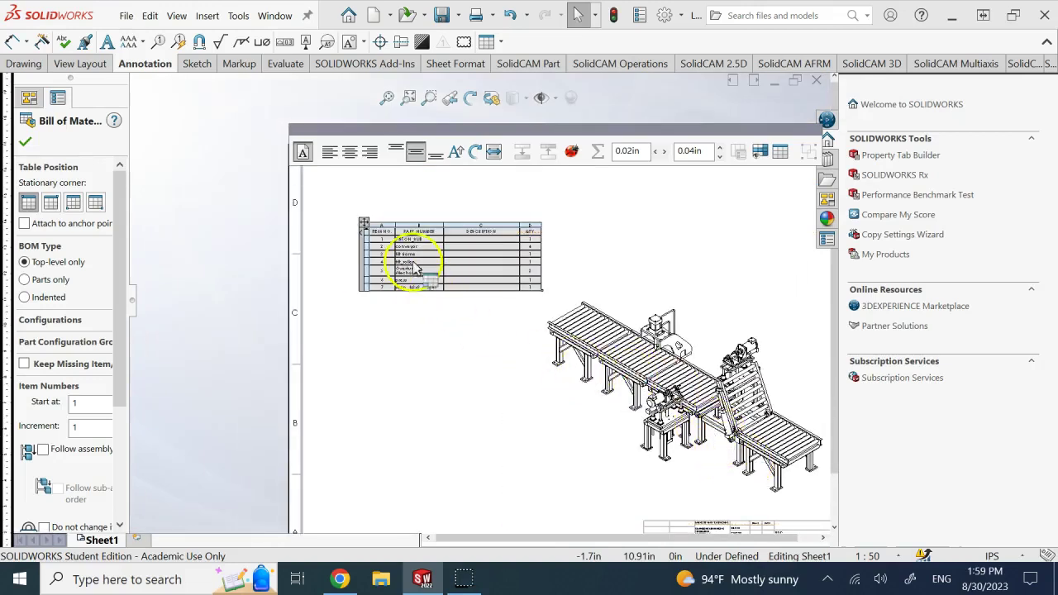
{"action": "scroll", "coordinate": [419, 277], "scroll_direction": "down", "scroll_amount": 1}
{"action": "scroll", "coordinate": [420, 277], "scroll_direction": "down", "scroll_amount": 1}
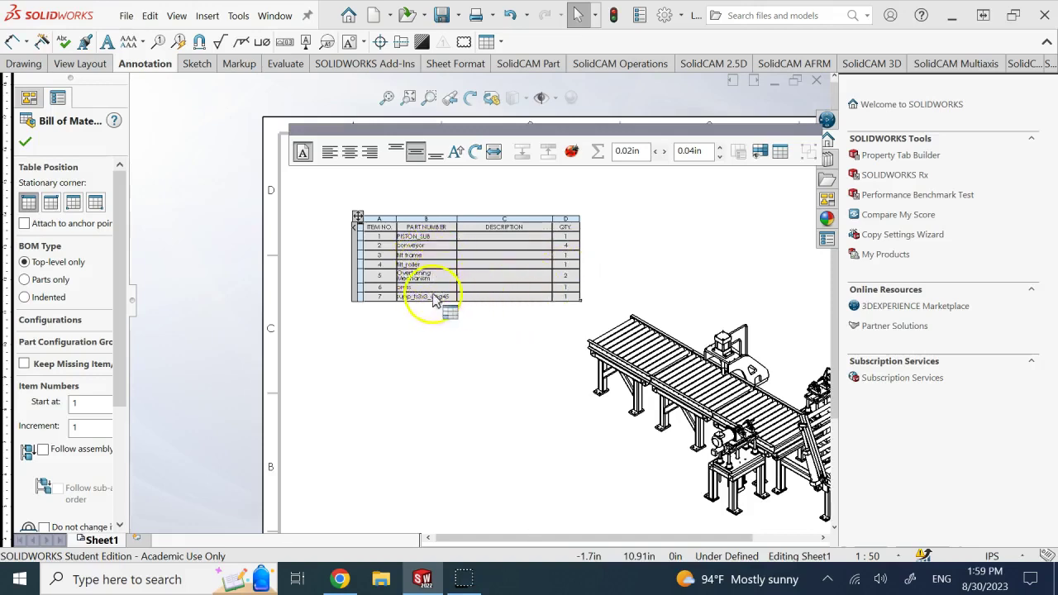
{"action": "scroll", "coordinate": [407, 283], "scroll_direction": "down", "scroll_amount": 1}
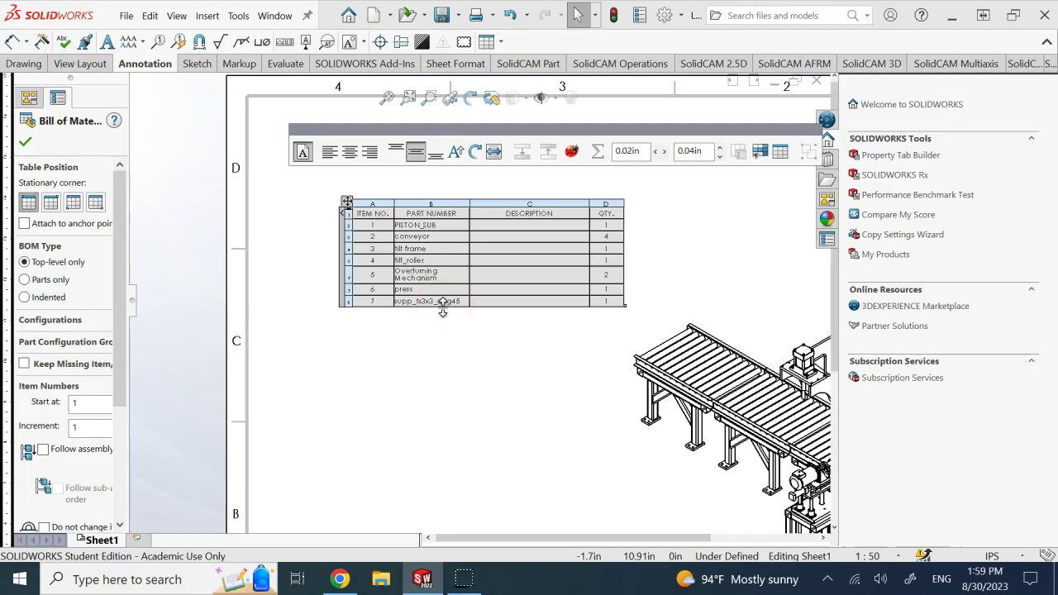
- Change the bill of materials to the Indented type and examine how components are nested under each sub-assembly
{"action": "left_click", "coordinate": [411, 354]}
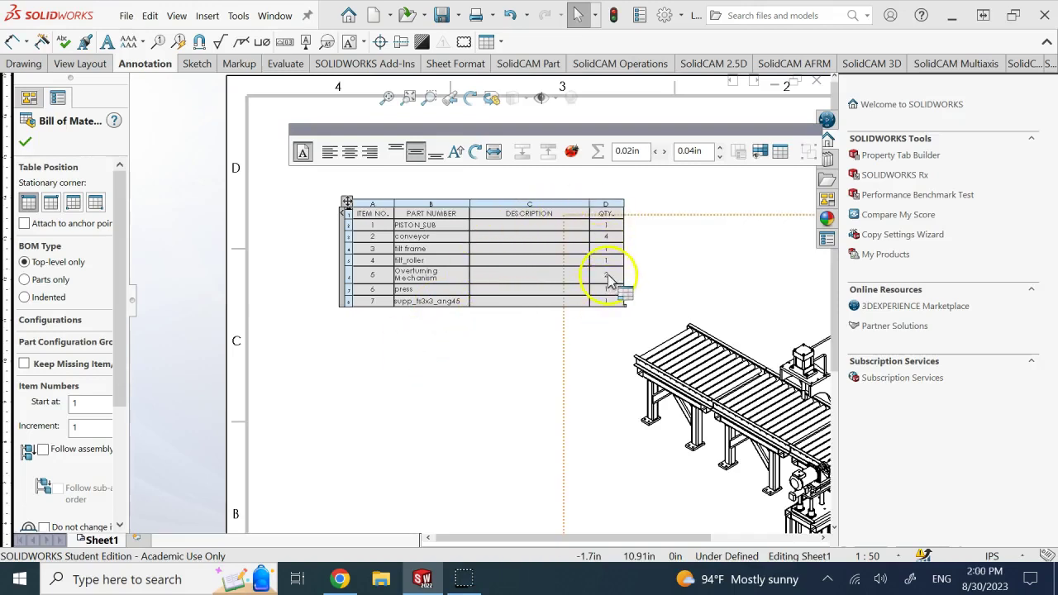
{"action": "left_click", "coordinate": [24, 298]}
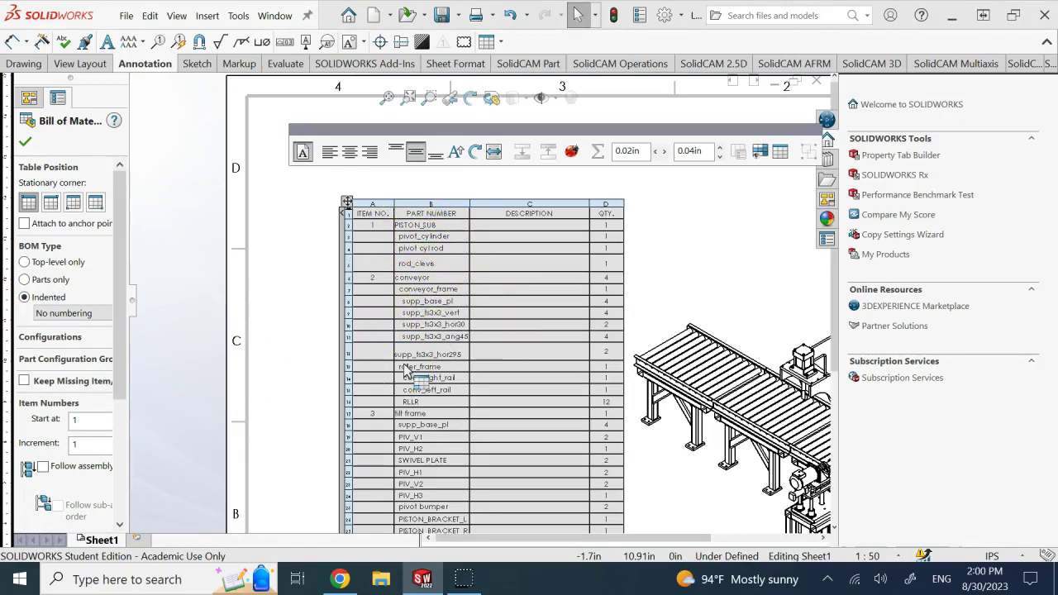
{"action": "left_click", "coordinate": [410, 225]}
{"action": "left_click_drag", "start_coordinate": [397, 232], "coordinate": [405, 262]}
{"action": "left_click_drag", "start_coordinate": [442, 258], "coordinate": [460, 354]}
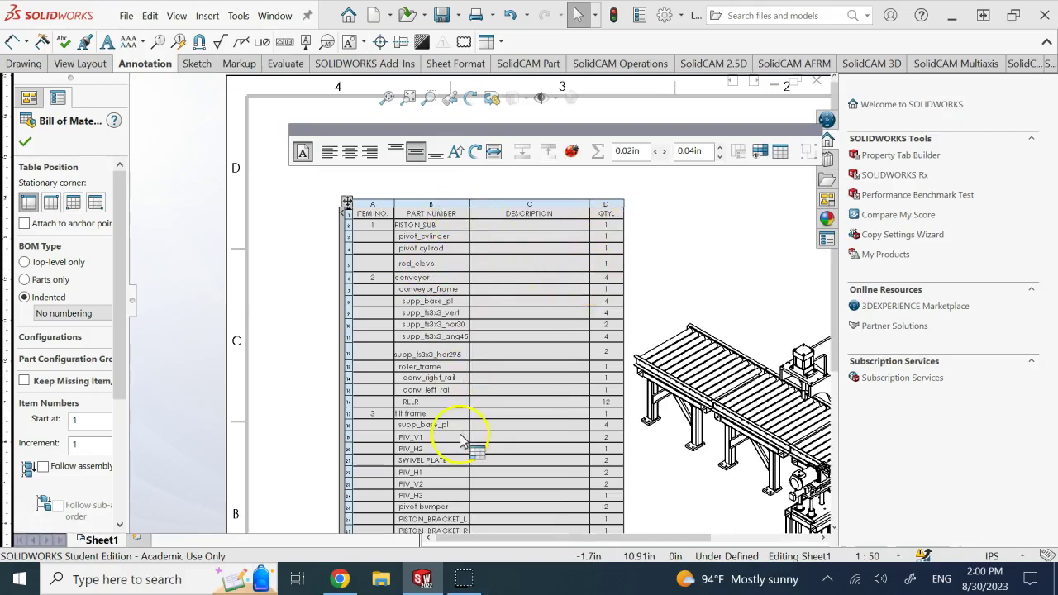
{"action": "left_click_drag", "start_coordinate": [461, 440], "coordinate": [437, 244]}
{"action": "left_click_drag", "start_coordinate": [575, 349], "coordinate": [257, 283]}
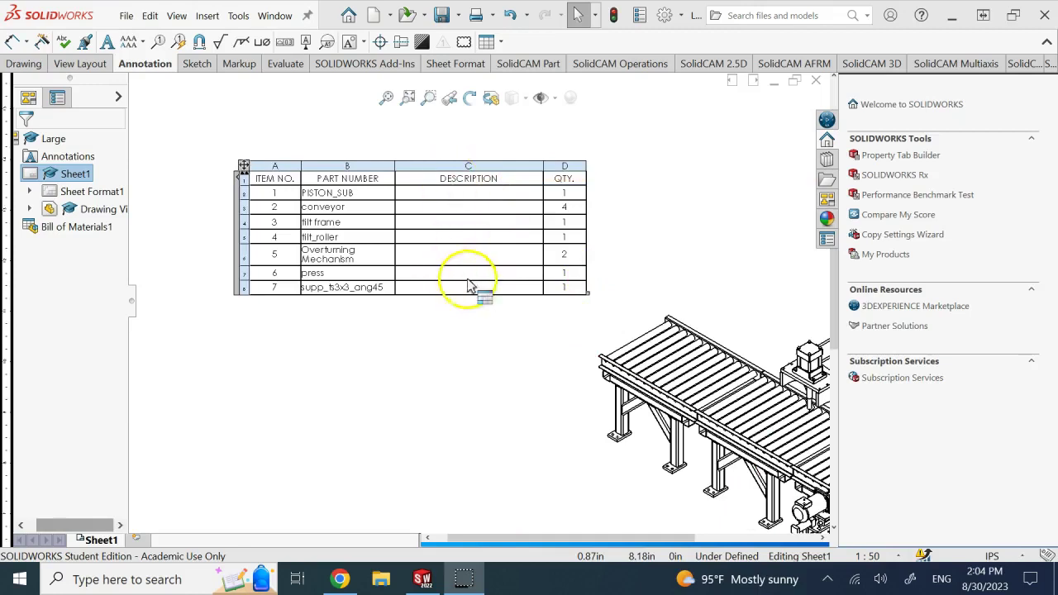
- Delete the DESCRIPTION column from the top-level bill of materials
{"action": "right_click", "coordinate": [487, 166]}
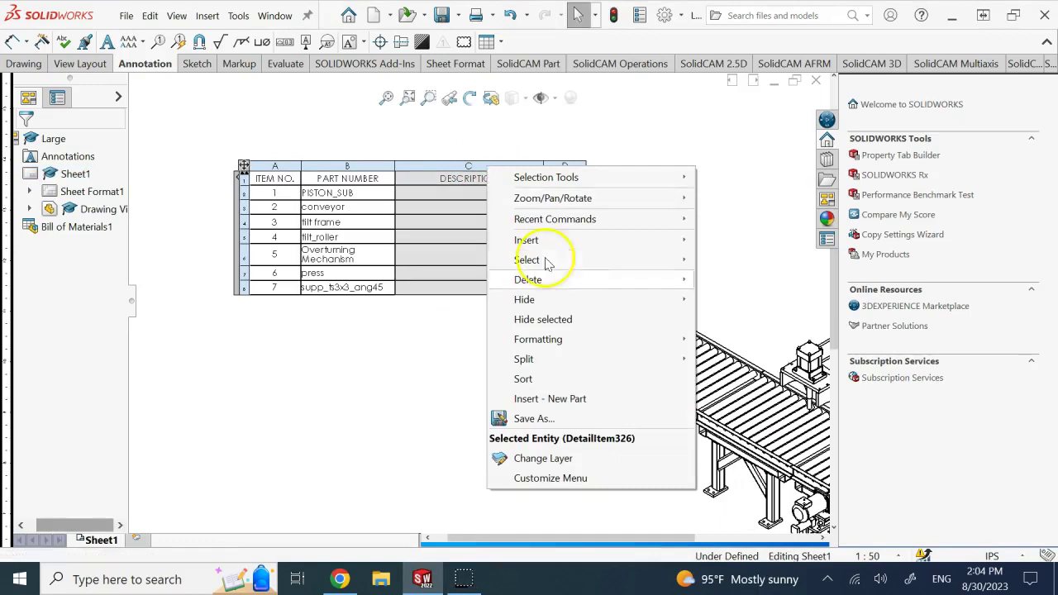
{"action": "mouse_move", "coordinate": [569, 290]}
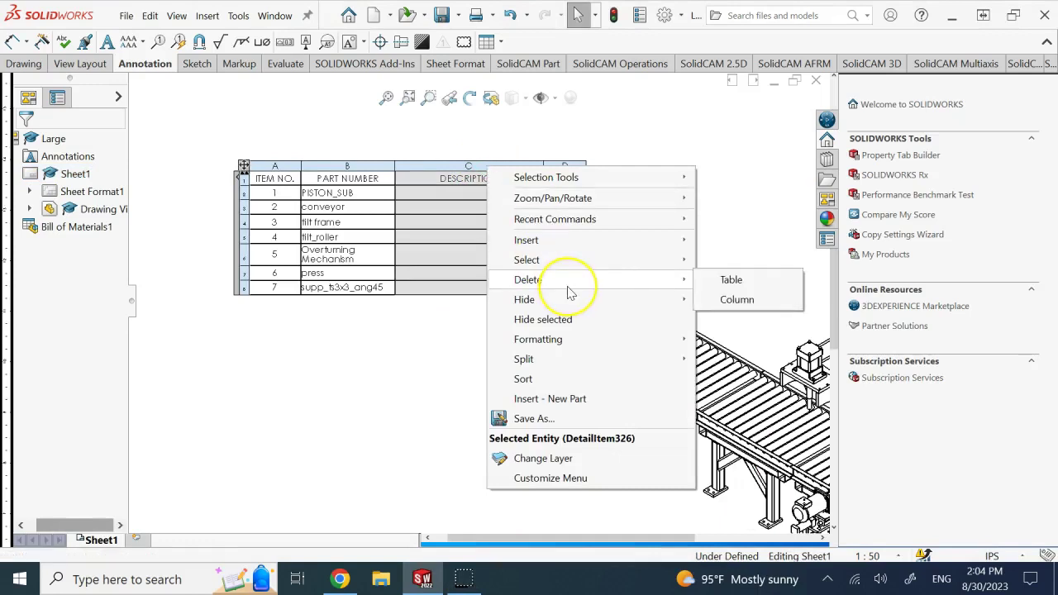
{"action": "left_click", "coordinate": [716, 299]}
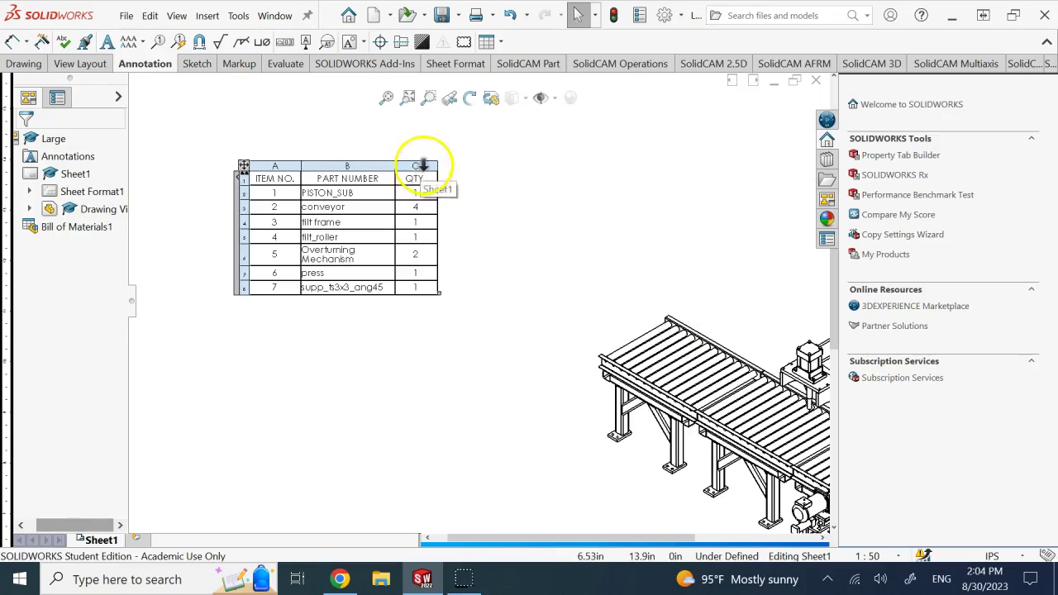
- Insert a custom-property column for Cost to the right of QTY. and widen it so each value fits on one line
{"action": "right_click", "coordinate": [422, 166]}
{"action": "mouse_move", "coordinate": [496, 241]}
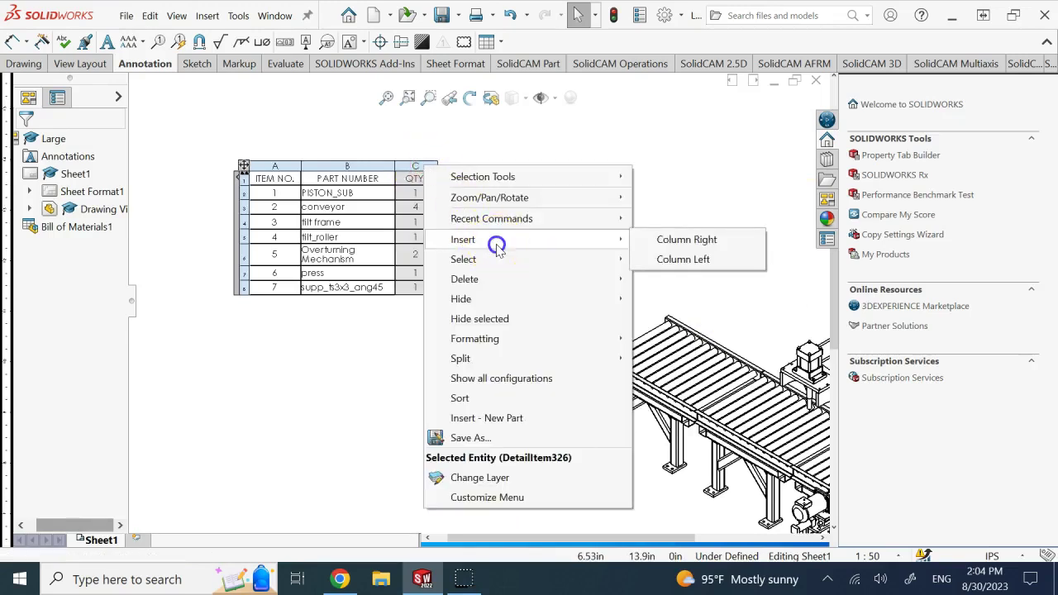
{"action": "left_click", "coordinate": [681, 248]}
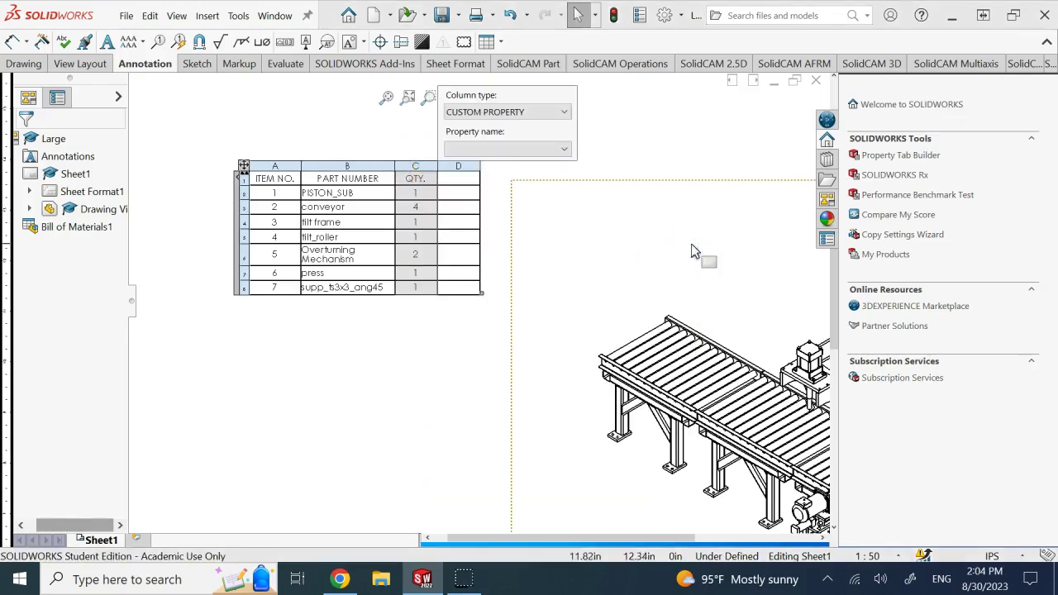
{"action": "left_click", "coordinate": [541, 111]}
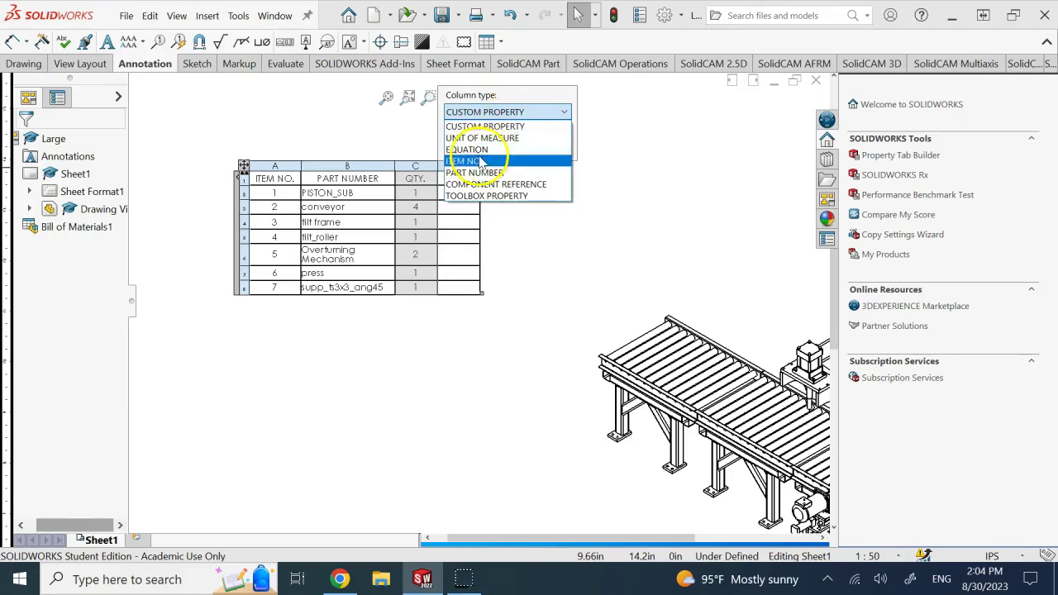
{"action": "left_click", "coordinate": [500, 127]}
{"action": "left_click", "coordinate": [510, 149]}
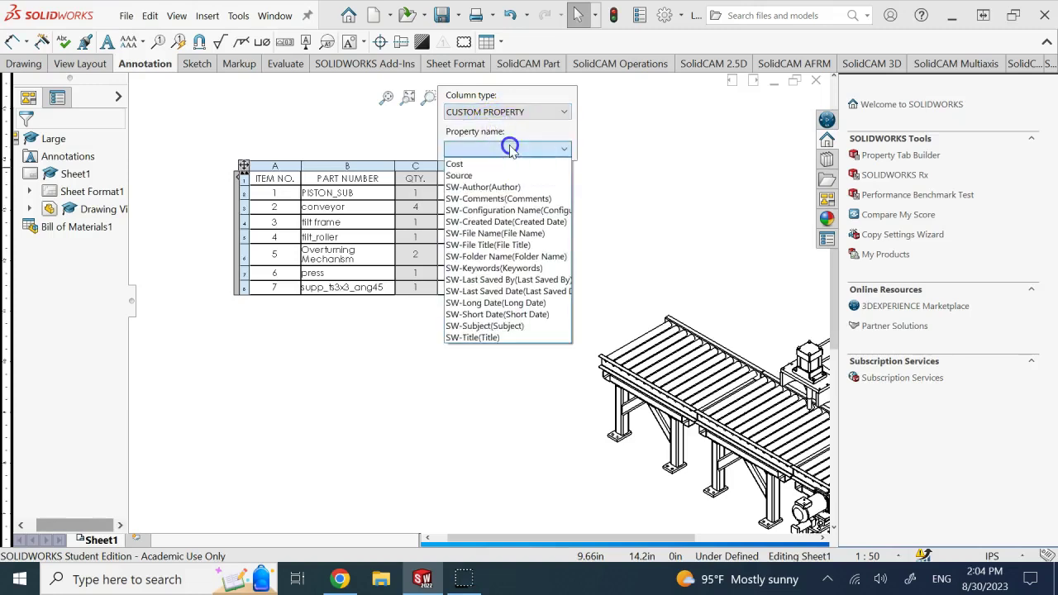
{"action": "left_click", "coordinate": [463, 164]}
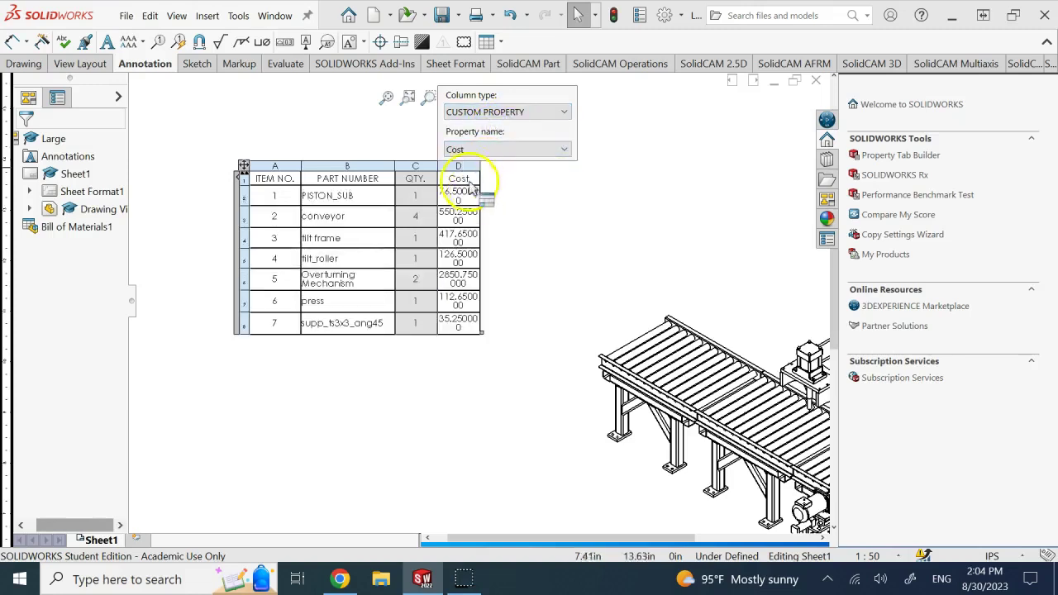
{"action": "left_click", "coordinate": [564, 238]}
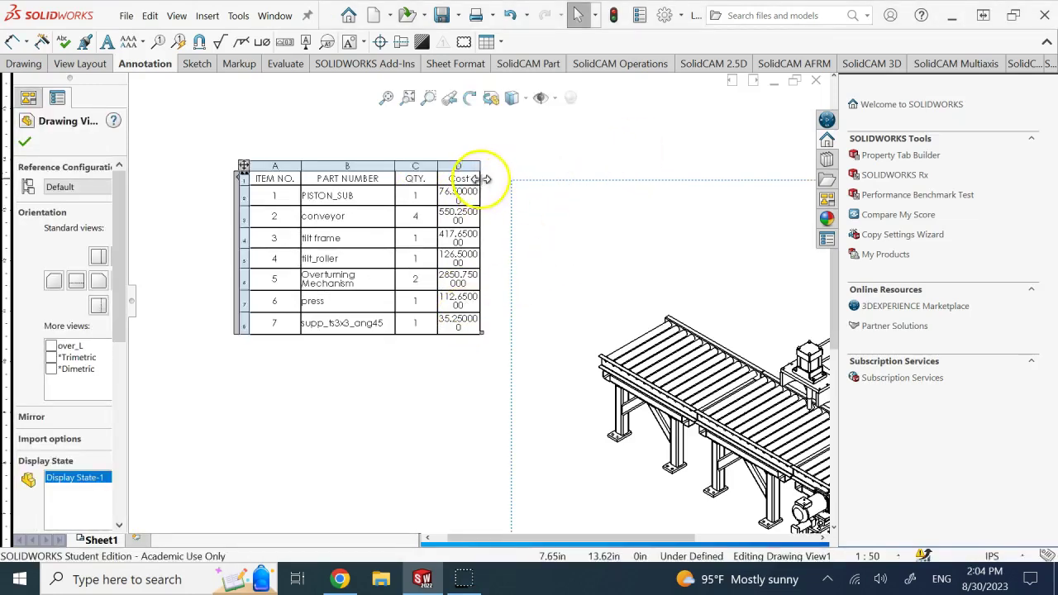
{"action": "left_click_drag", "start_coordinate": [482, 179], "coordinate": [501, 178]}
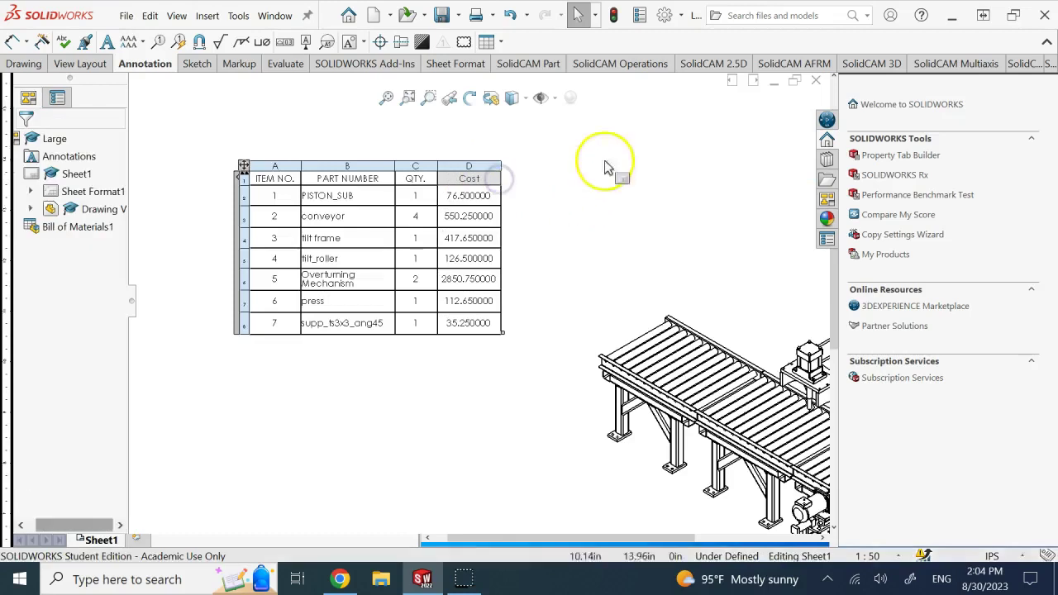
{"action": "left_click", "coordinate": [435, 374]}
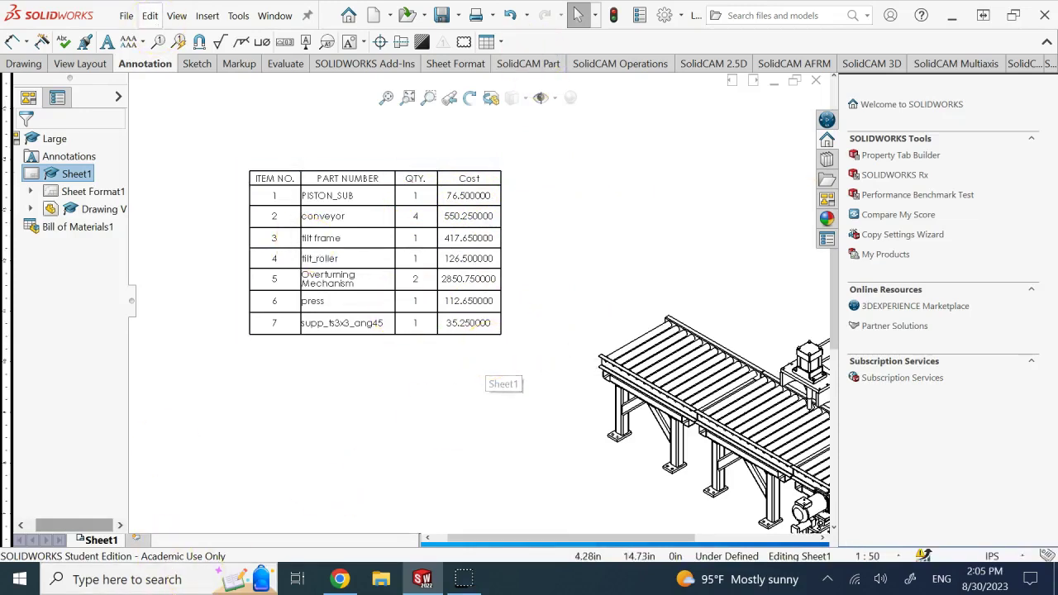
- Review the file formats available for saving the whole bill of materials table, without saving it
{"action": "left_click", "coordinate": [279, 176]}
{"action": "left_click", "coordinate": [244, 166]}
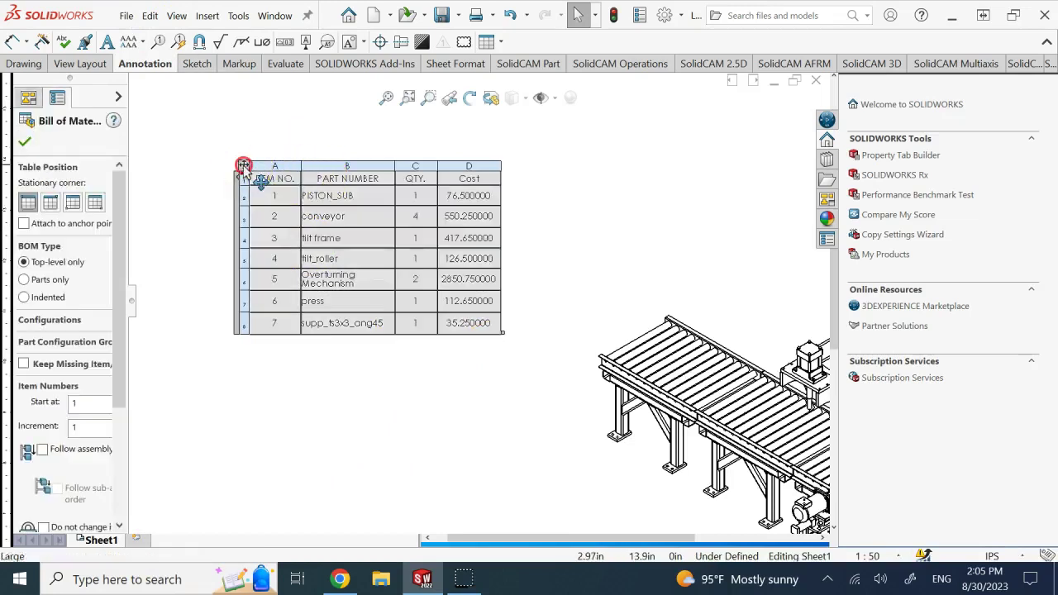
{"action": "right_click", "coordinate": [244, 168]}
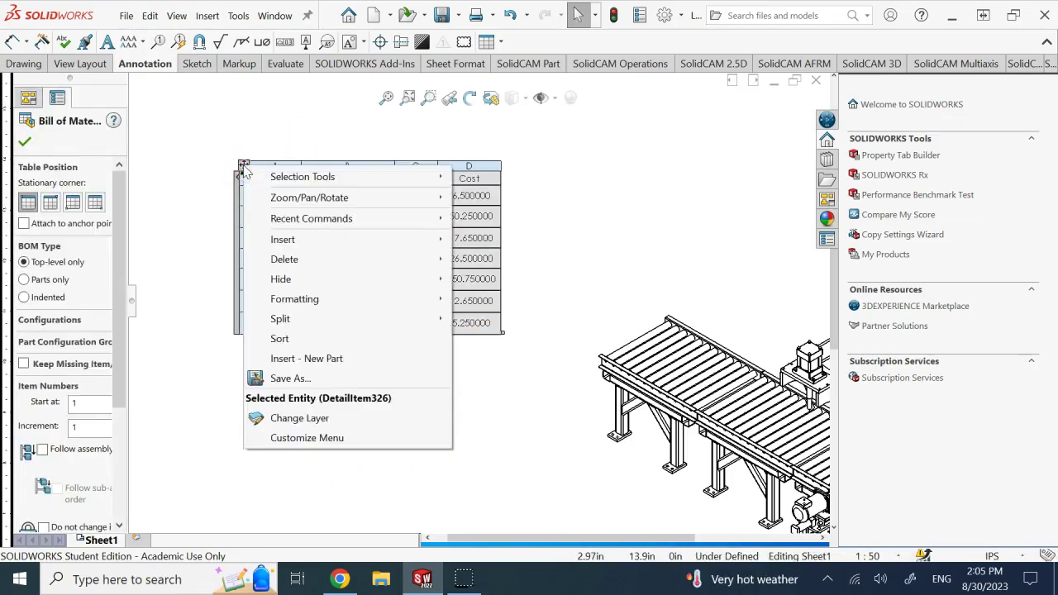
{"action": "left_click", "coordinate": [321, 381]}
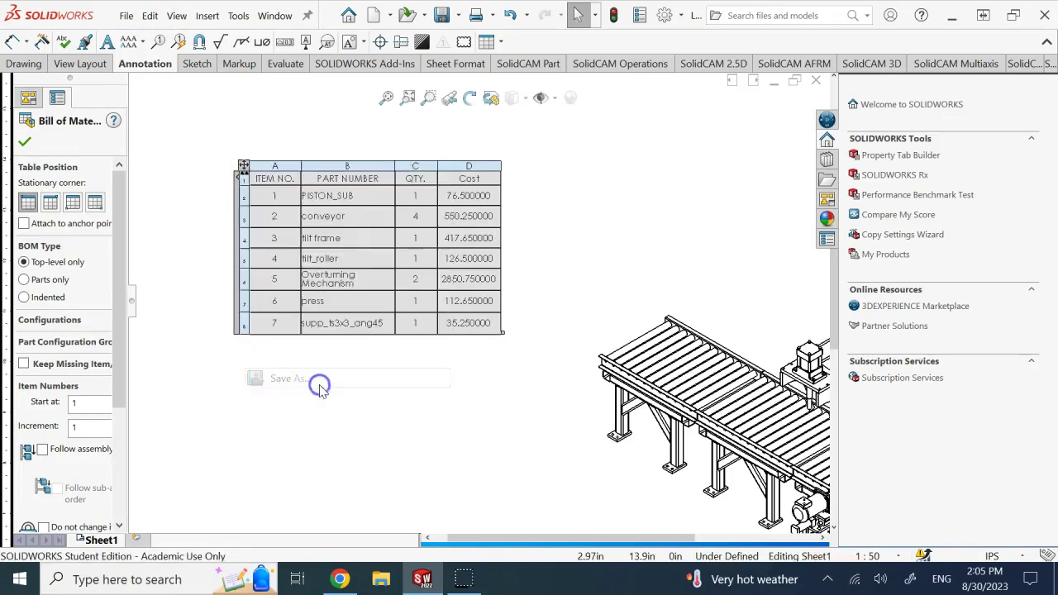
{"action": "left_click", "coordinate": [525, 397]}
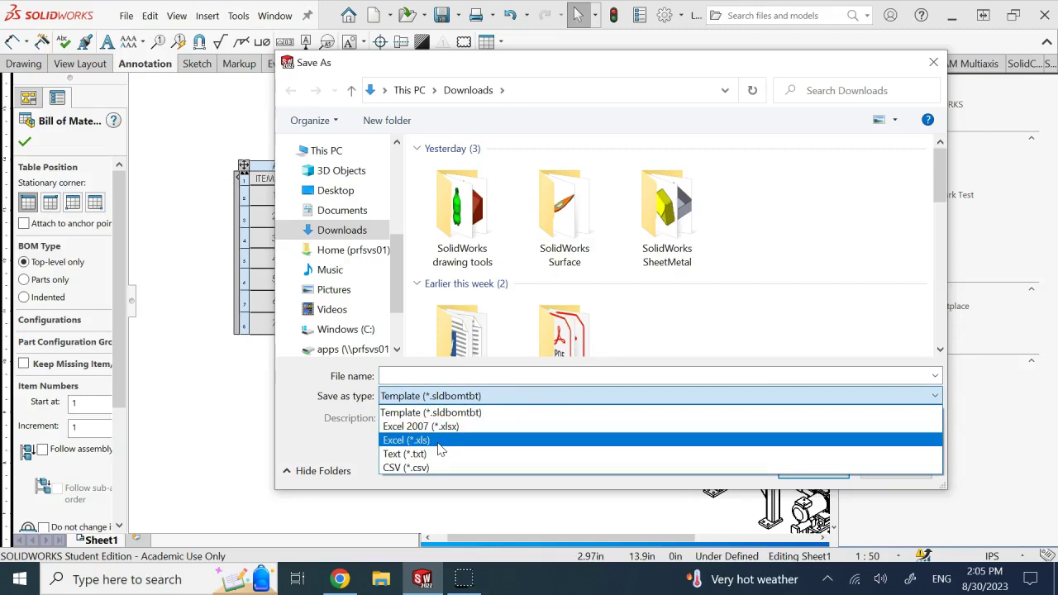
{"action": "left_click", "coordinate": [932, 64]}
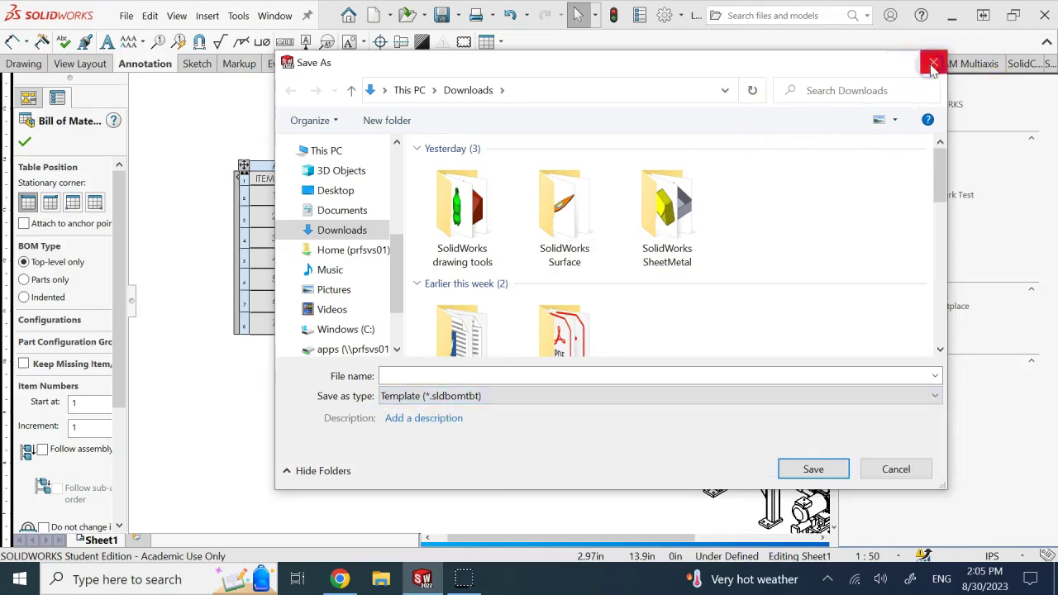
{"action": "left_click", "coordinate": [932, 65]}
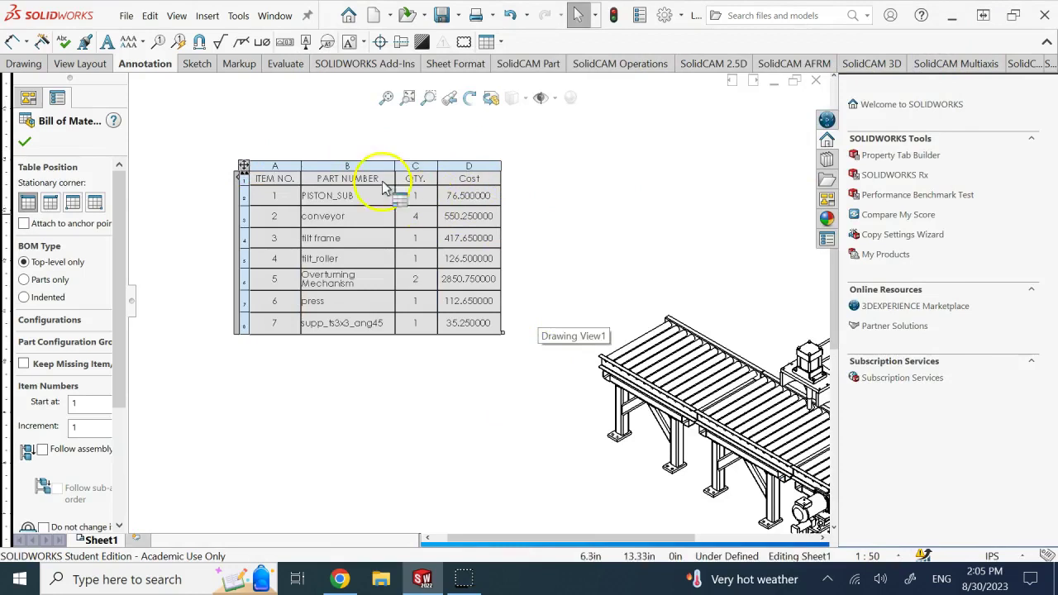
{"action": "left_click", "coordinate": [25, 142]}
- Insert an Equation-type column to the right of the Cost column and open its equation editor
{"action": "left_click", "coordinate": [497, 164]}
{"action": "right_click", "coordinate": [482, 165]}
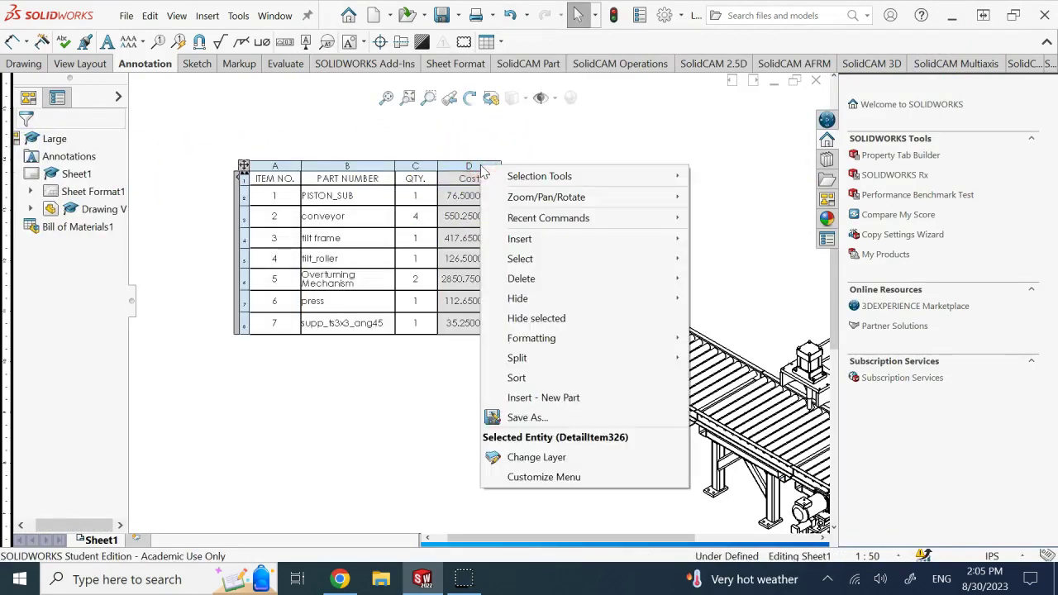
{"action": "mouse_move", "coordinate": [551, 238]}
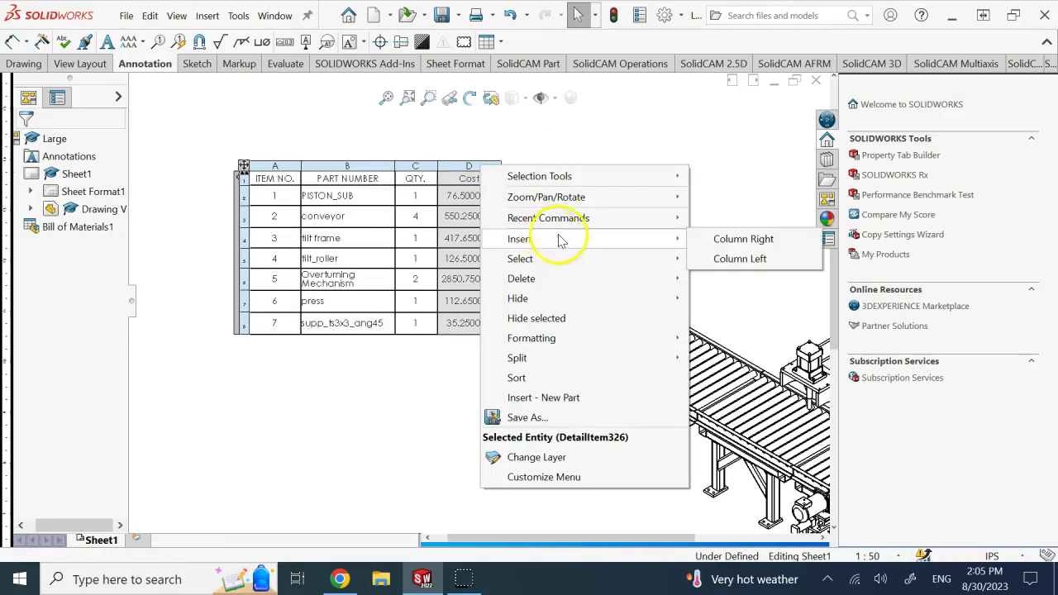
{"action": "left_click", "coordinate": [752, 238]}
{"action": "left_click", "coordinate": [571, 111]}
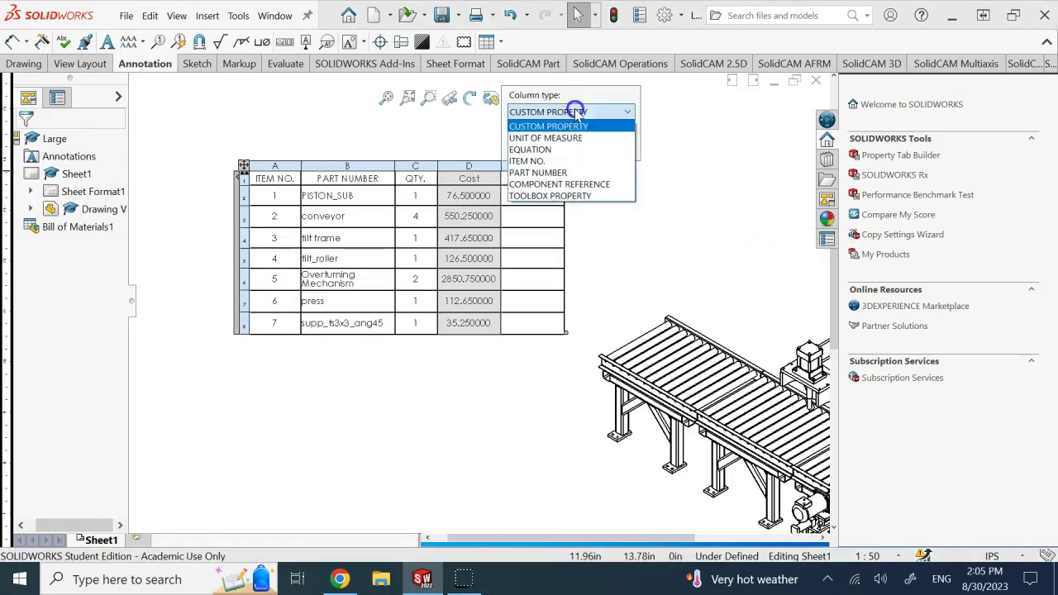
{"action": "left_click", "coordinate": [533, 148]}
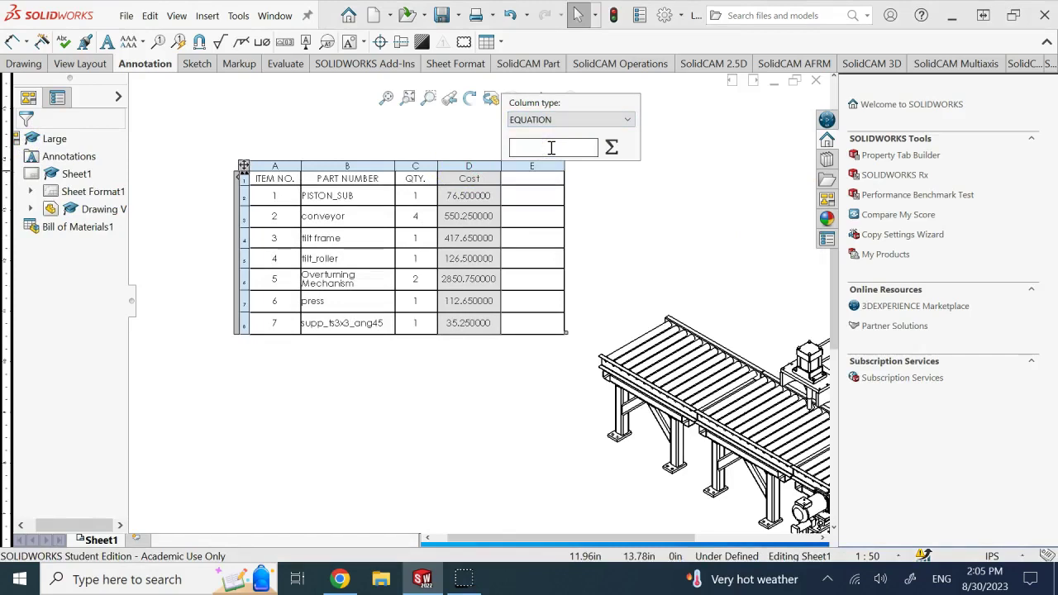
{"action": "left_click", "coordinate": [611, 148]}
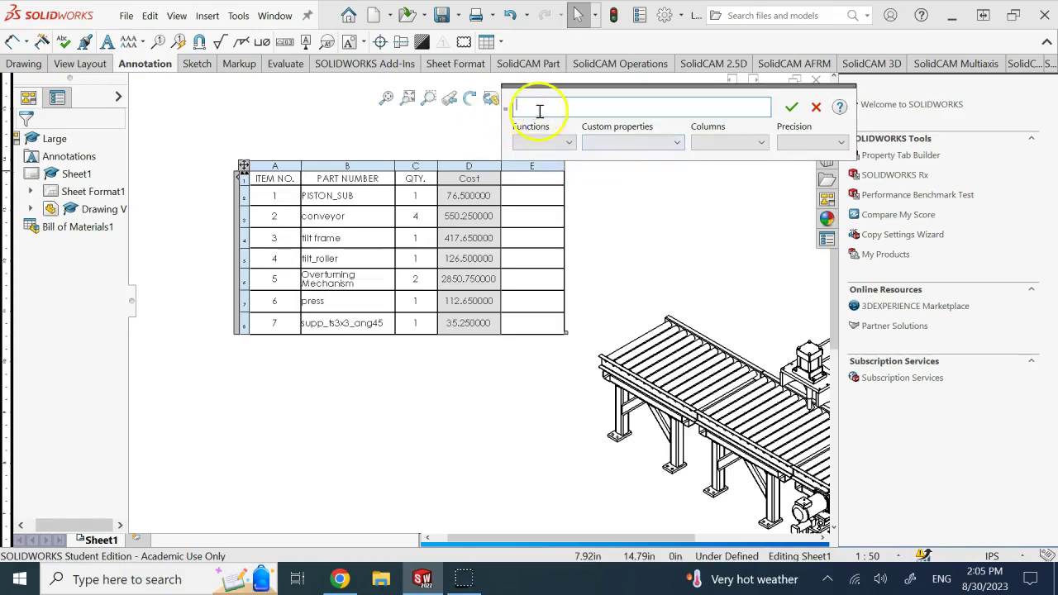
- Define the new column's equation as 'Cost'*'QTY.' and apply it to the table
{"action": "left_click", "coordinate": [569, 108]}
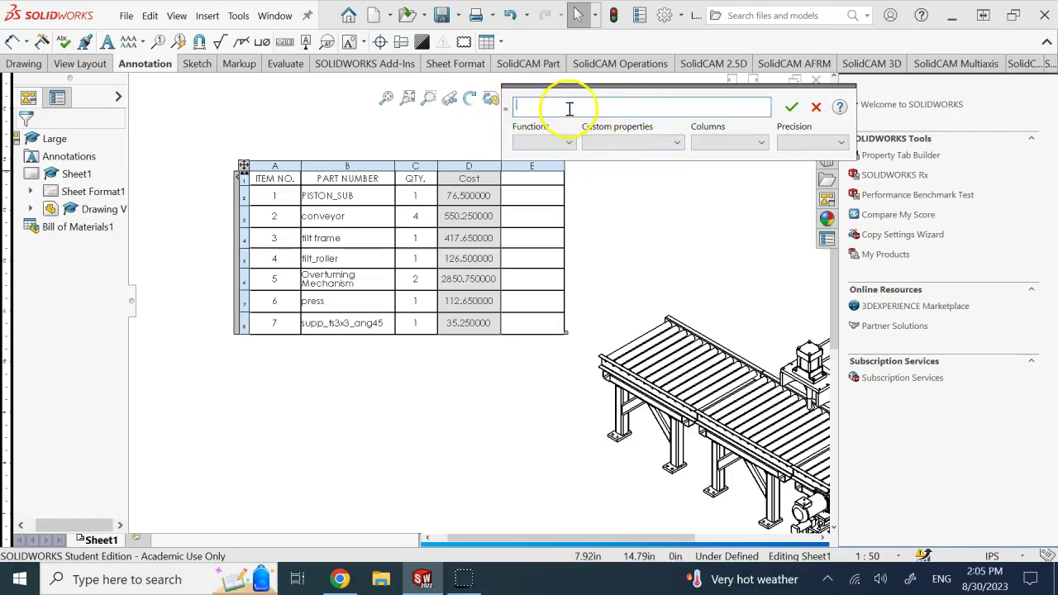
{"action": "left_click", "coordinate": [722, 144]}
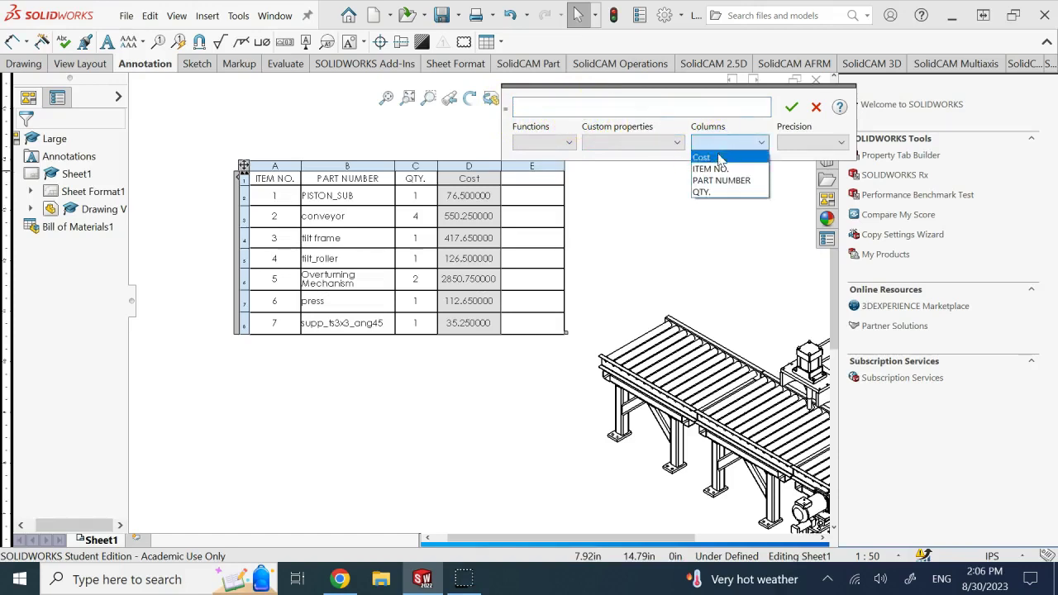
{"action": "left_click", "coordinate": [721, 158]}
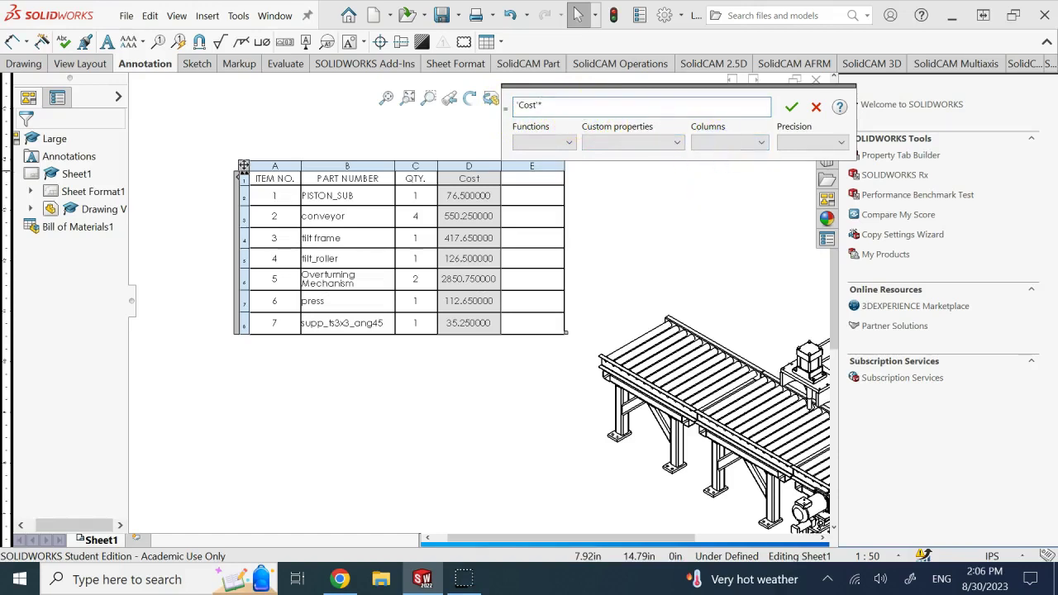
{"action": "left_click", "coordinate": [762, 141]}
{"action": "left_click", "coordinate": [725, 188]}
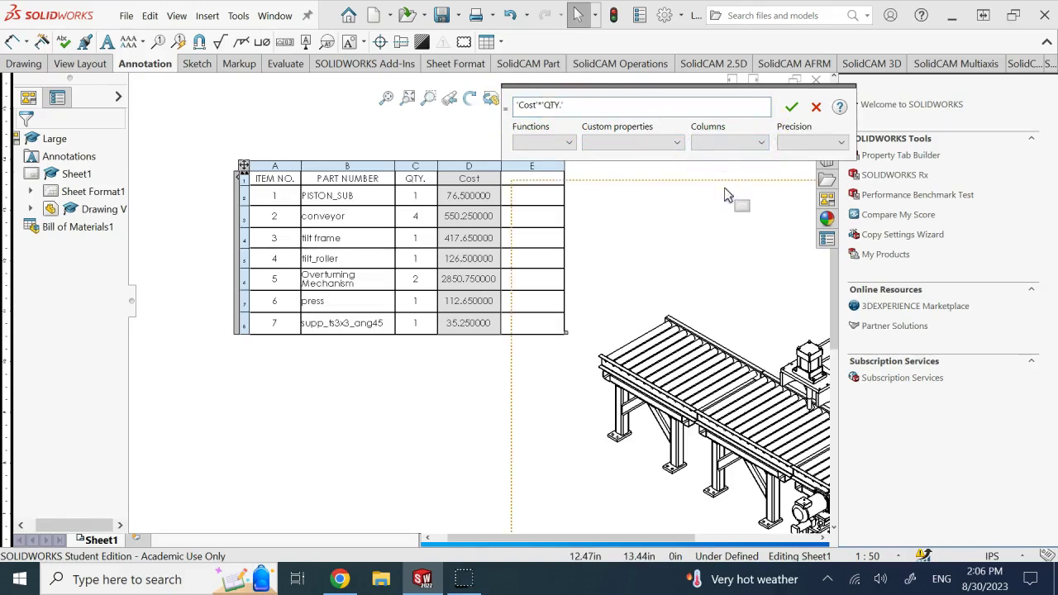
{"action": "left_click", "coordinate": [792, 107]}
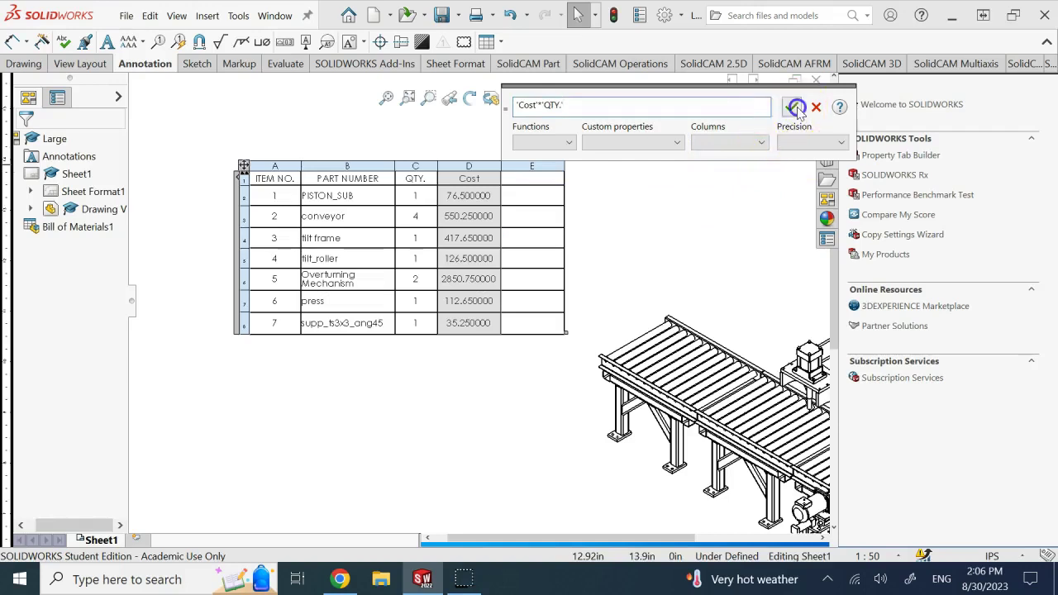
{"action": "left_click", "coordinate": [406, 439]}
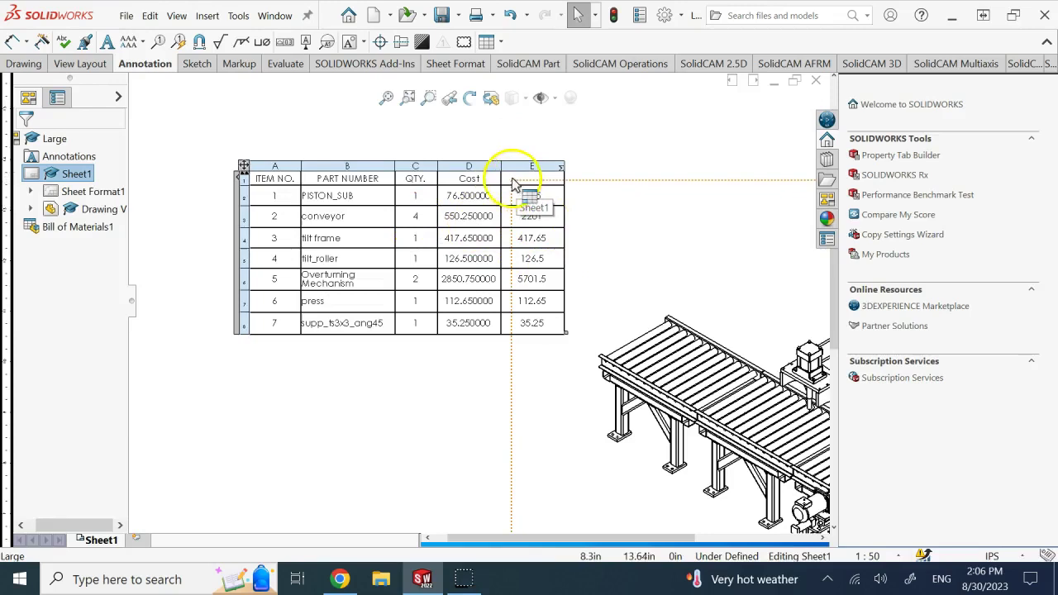
- Shift the bill of materials slightly up and left on the sheet, and title the equation column "sub-assembly cost"
{"action": "left_click_drag", "start_coordinate": [244, 167], "coordinate": [195, 139]}
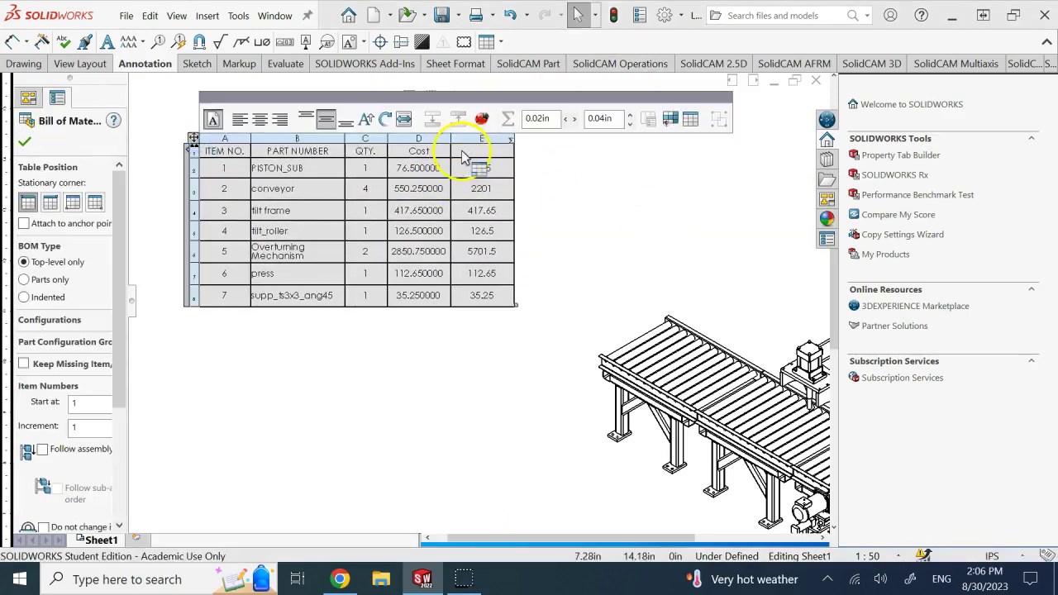
{"action": "double_click", "coordinate": [465, 157]}
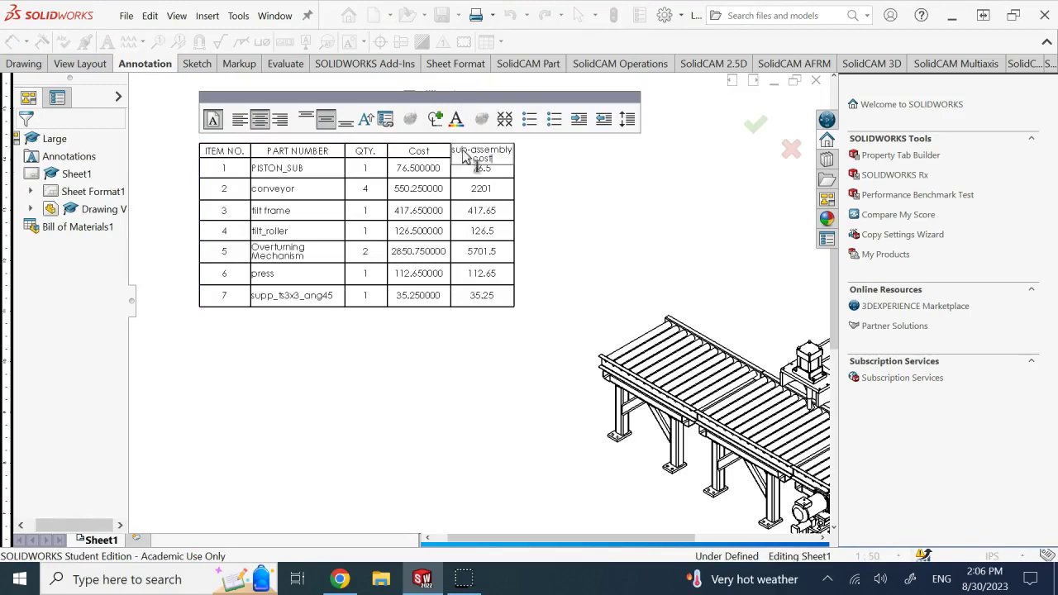
{"action": "left_click", "coordinate": [550, 213]}
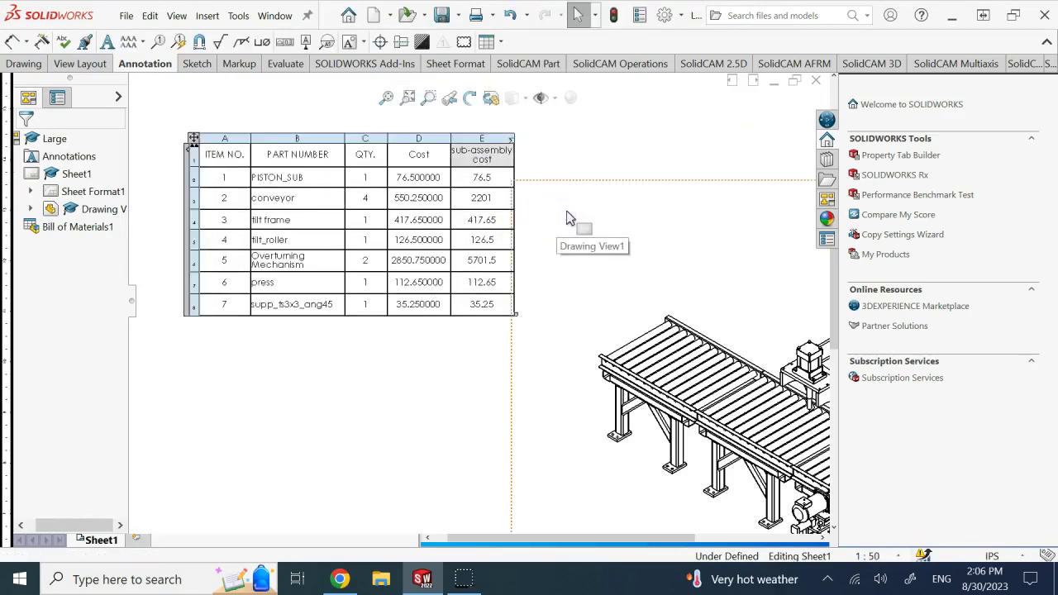
{"action": "left_click", "coordinate": [631, 157]}
{"action": "left_click", "coordinate": [503, 314]}
{"action": "left_click", "coordinate": [503, 332]}
{"action": "left_click", "coordinate": [490, 219]}
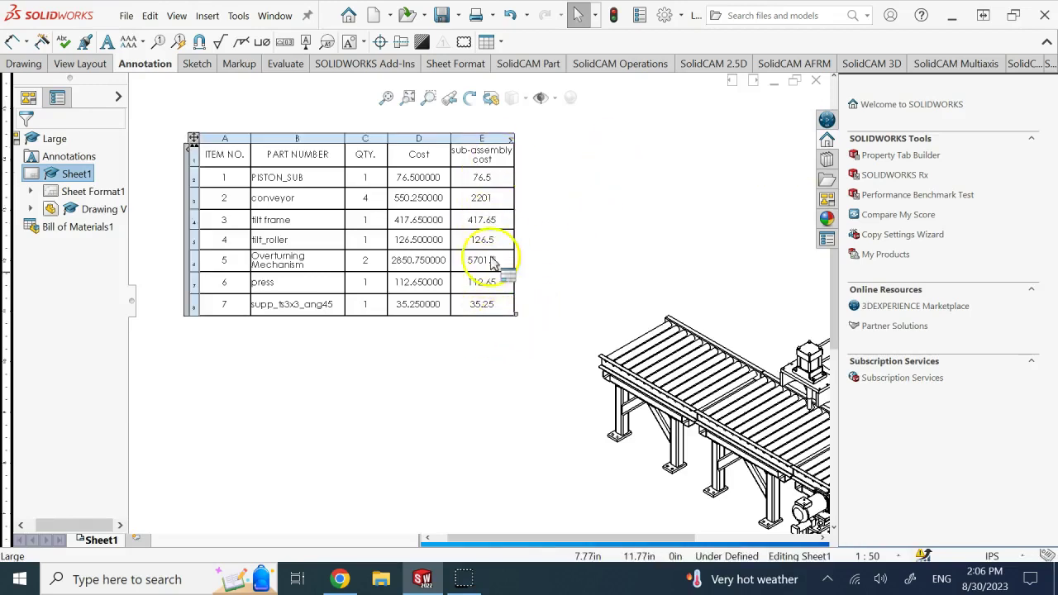
{"action": "left_click", "coordinate": [604, 136]}
{"action": "left_click", "coordinate": [603, 133]}
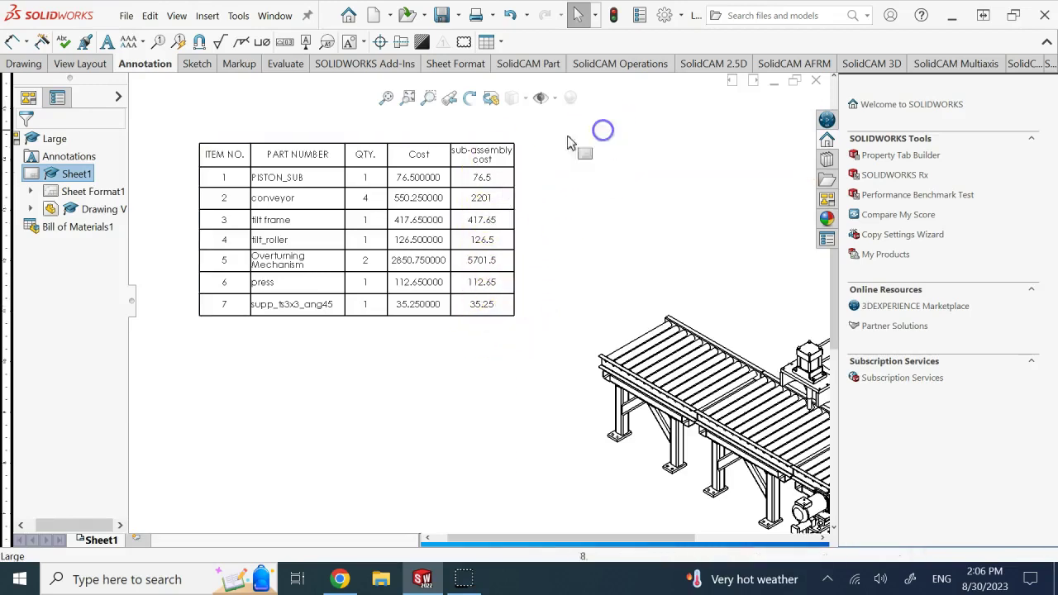
- Insert a new row below the supp_ts3x3_ang45 row at the end of the bill of materials
{"action": "left_click", "coordinate": [234, 299]}
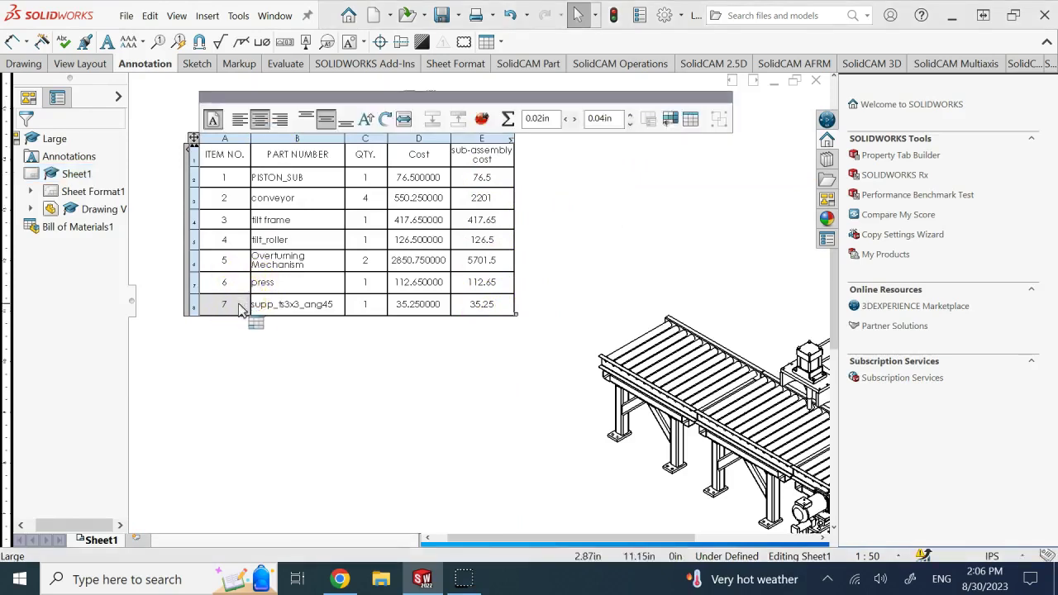
{"action": "right_click", "coordinate": [220, 304]}
{"action": "left_click", "coordinate": [194, 305]}
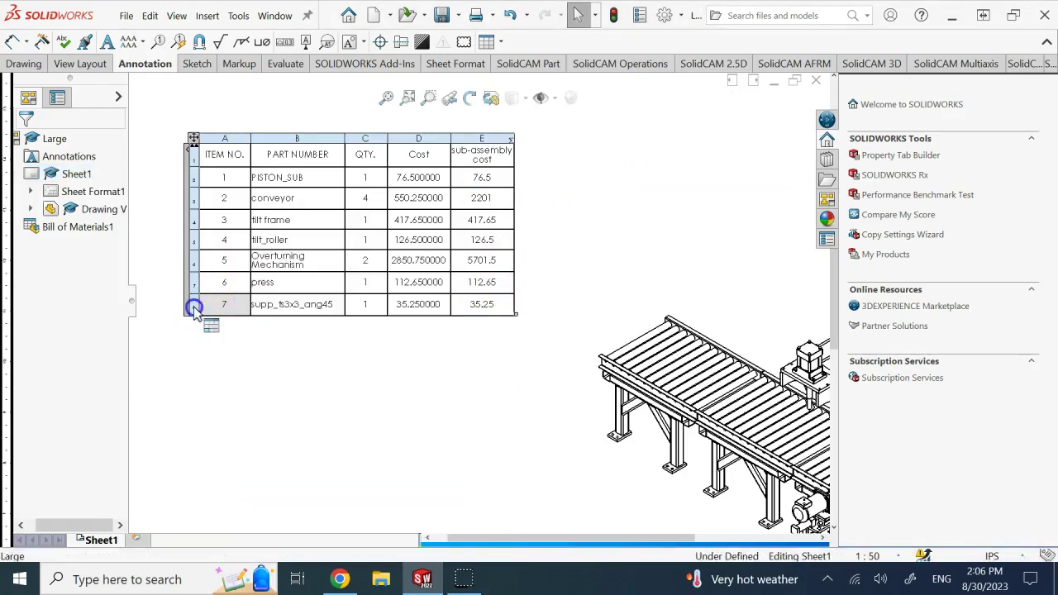
{"action": "right_click", "coordinate": [194, 305]}
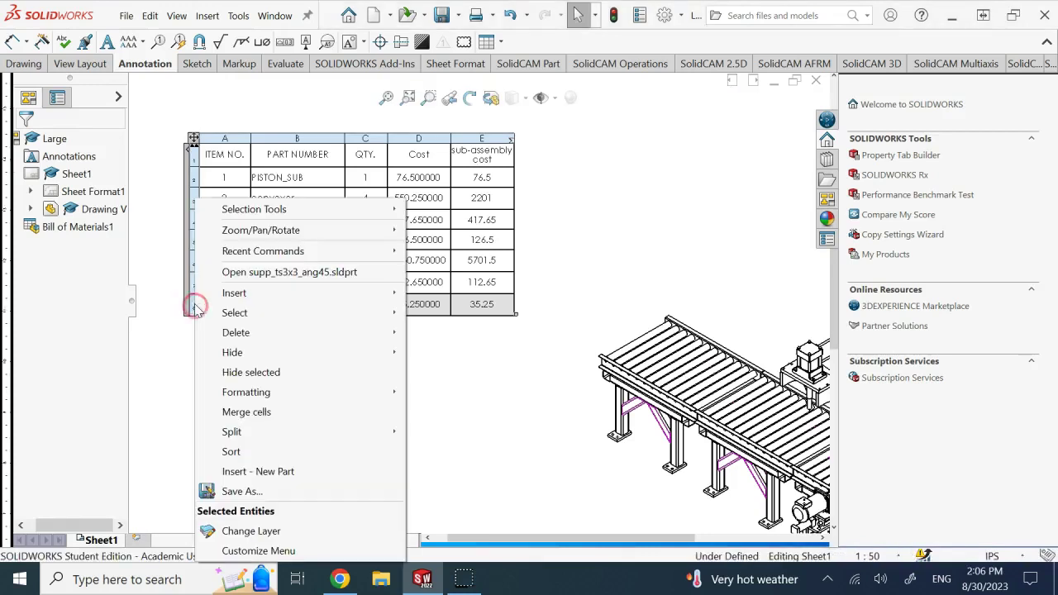
{"action": "left_click", "coordinate": [237, 294]}
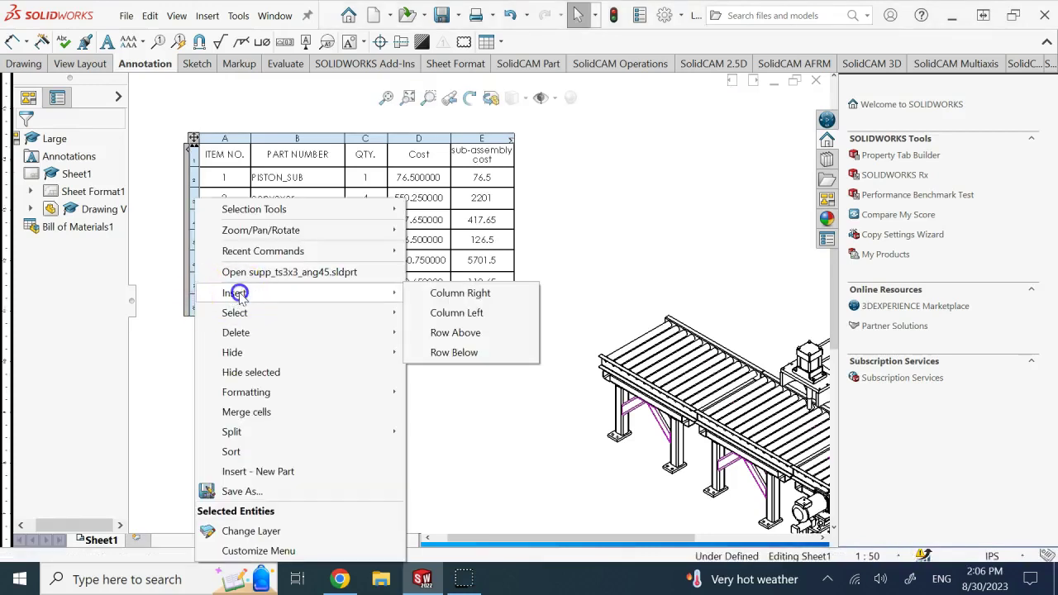
{"action": "left_click", "coordinate": [446, 353]}
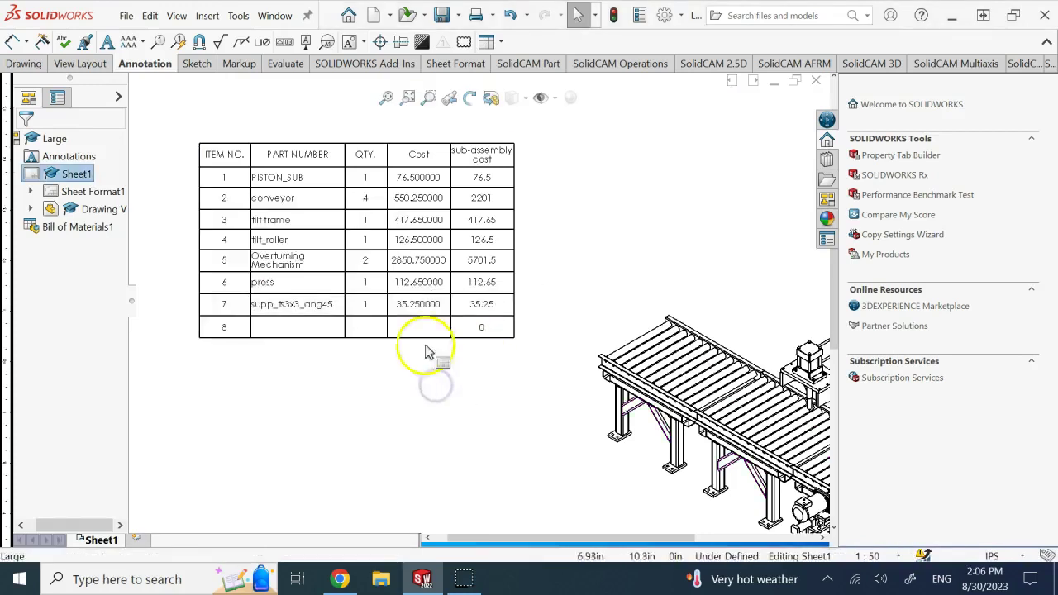
{"action": "double_click", "coordinate": [233, 334]}
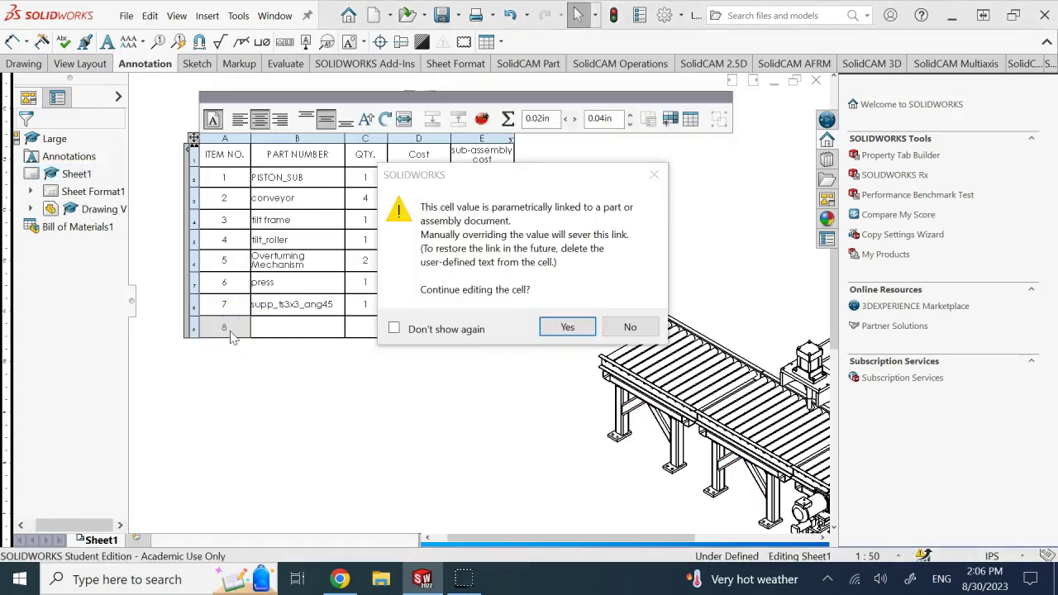
{"action": "left_click", "coordinate": [583, 328]}
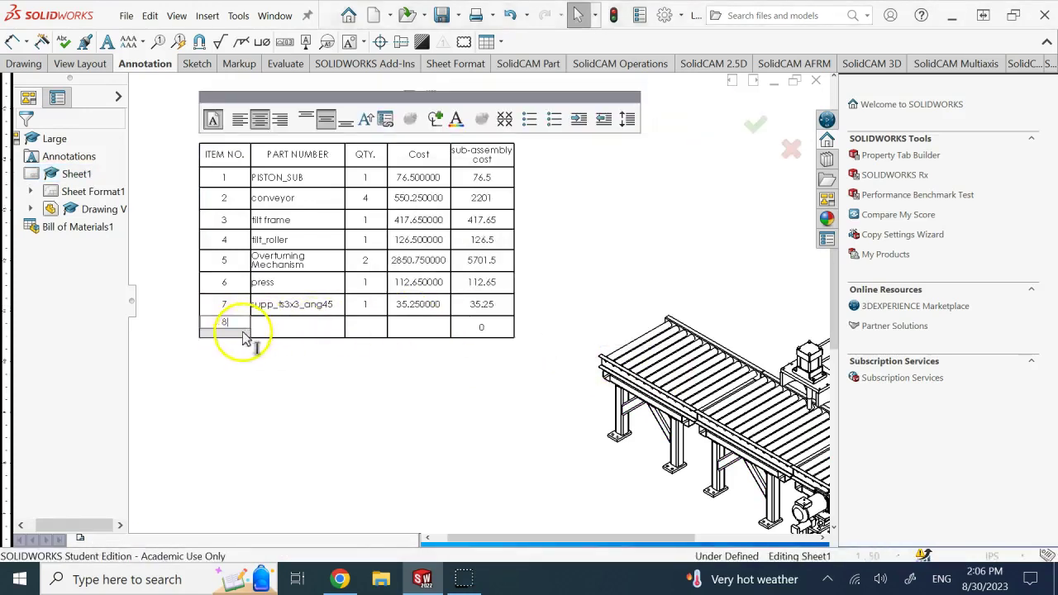
{"action": "left_click", "coordinate": [483, 335]}
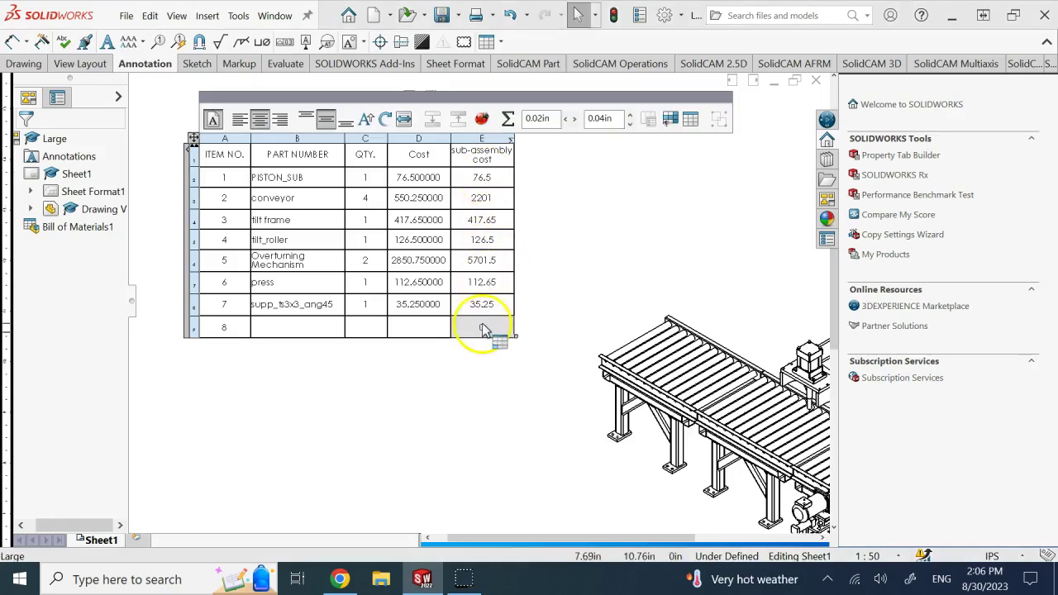
- Enter the TOTAL function as the equation of the new row's sub-assembly cost cell and apply it
{"action": "left_click", "coordinate": [498, 312]}
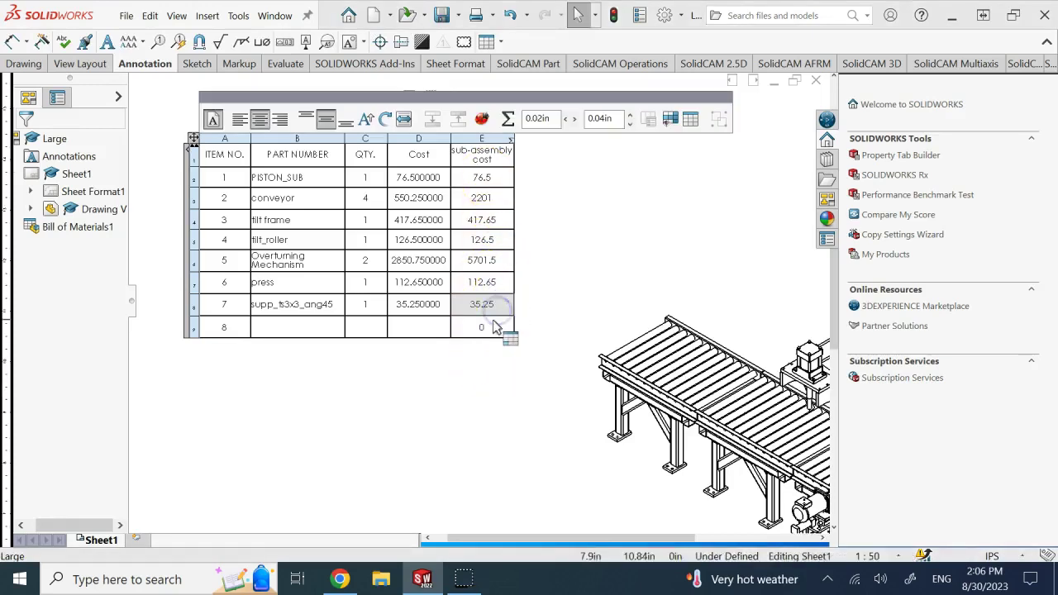
{"action": "left_click", "coordinate": [493, 323]}
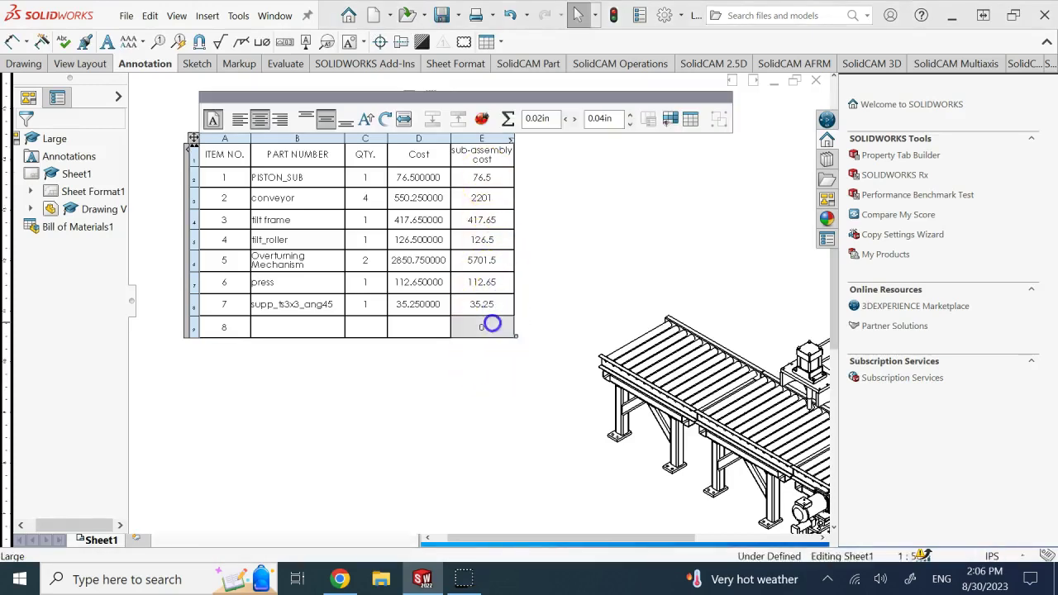
{"action": "left_click", "coordinate": [509, 120]}
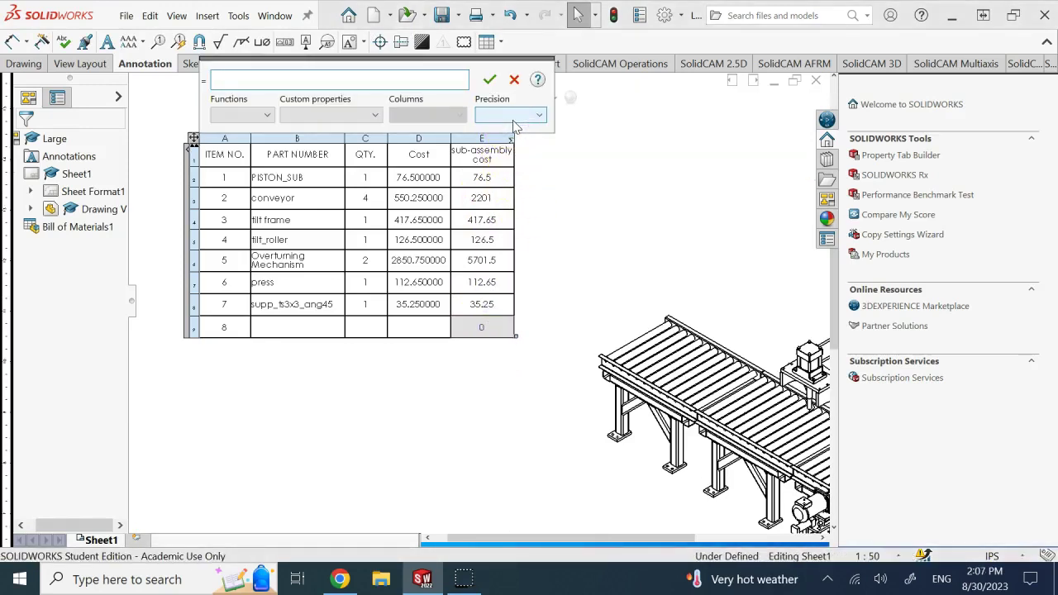
{"action": "left_click", "coordinate": [374, 116]}
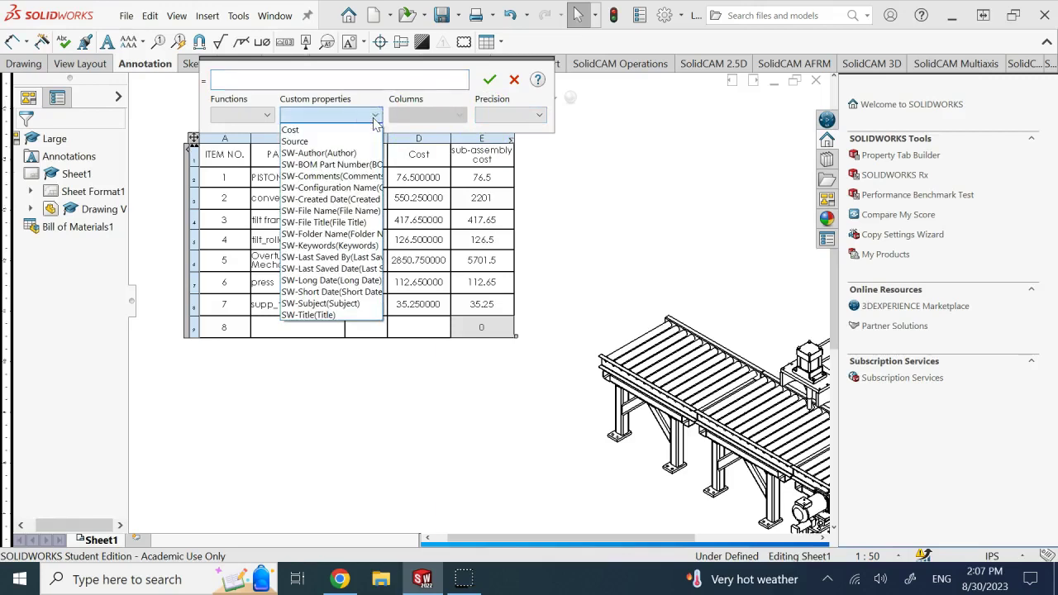
{"action": "left_click", "coordinate": [267, 118]}
{"action": "left_click", "coordinate": [267, 119]}
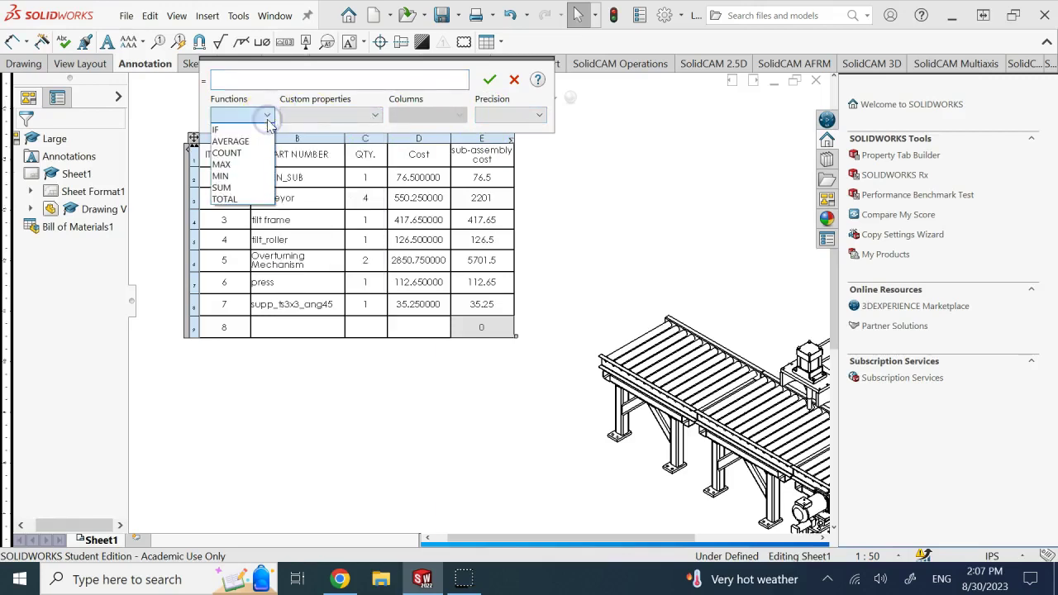
{"action": "left_click", "coordinate": [233, 201]}
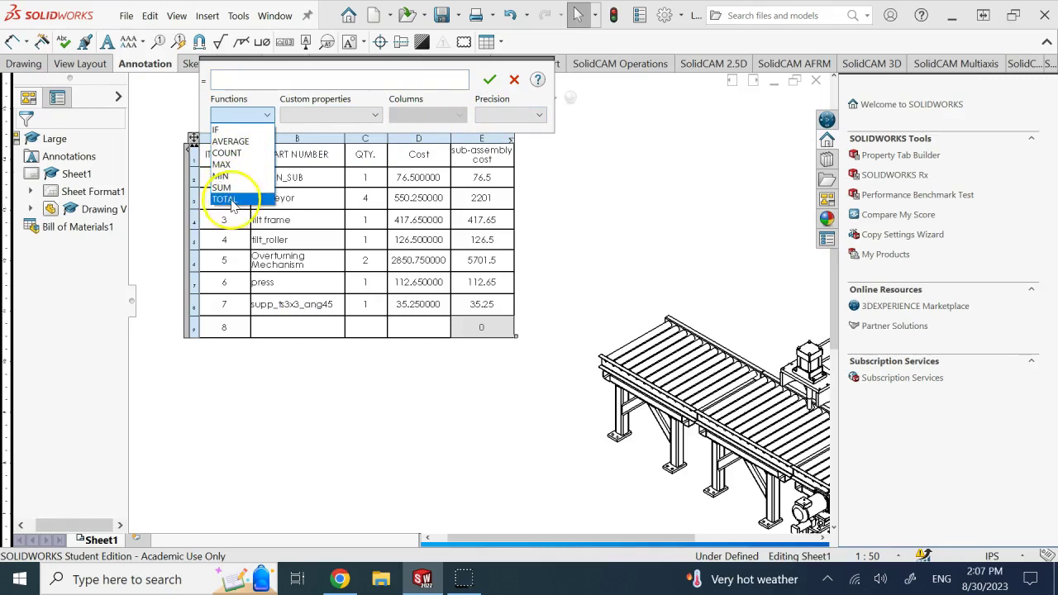
{"action": "left_click", "coordinate": [235, 192]}
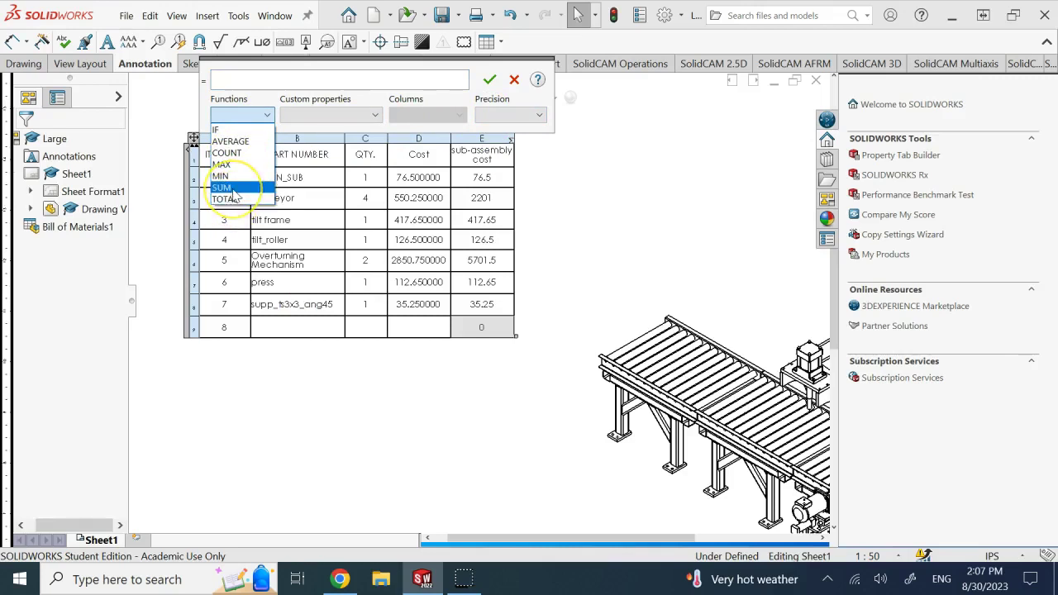
{"action": "left_click", "coordinate": [235, 201]}
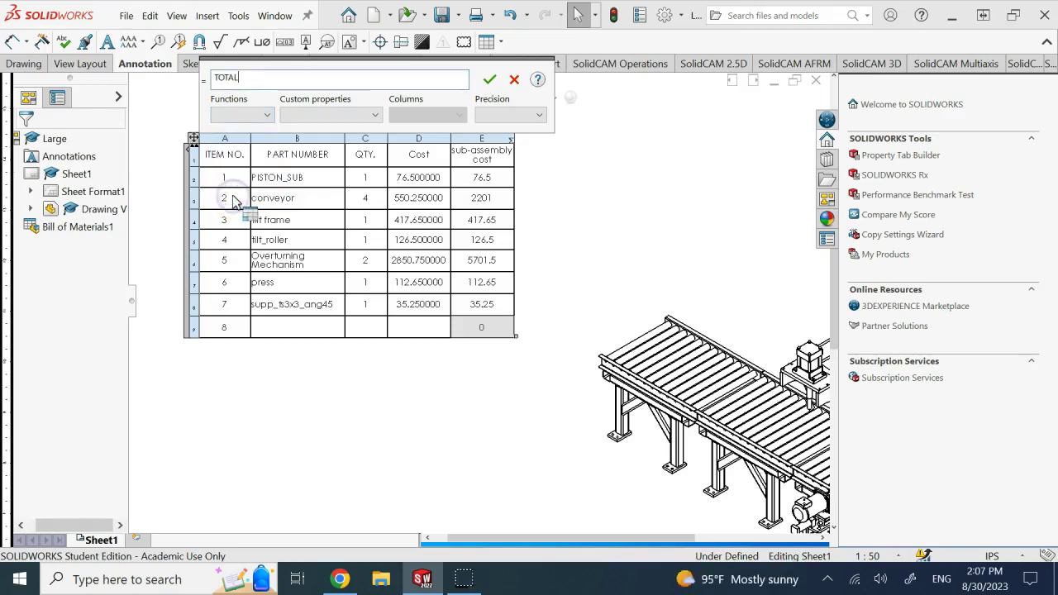
{"action": "left_click", "coordinate": [366, 115]}
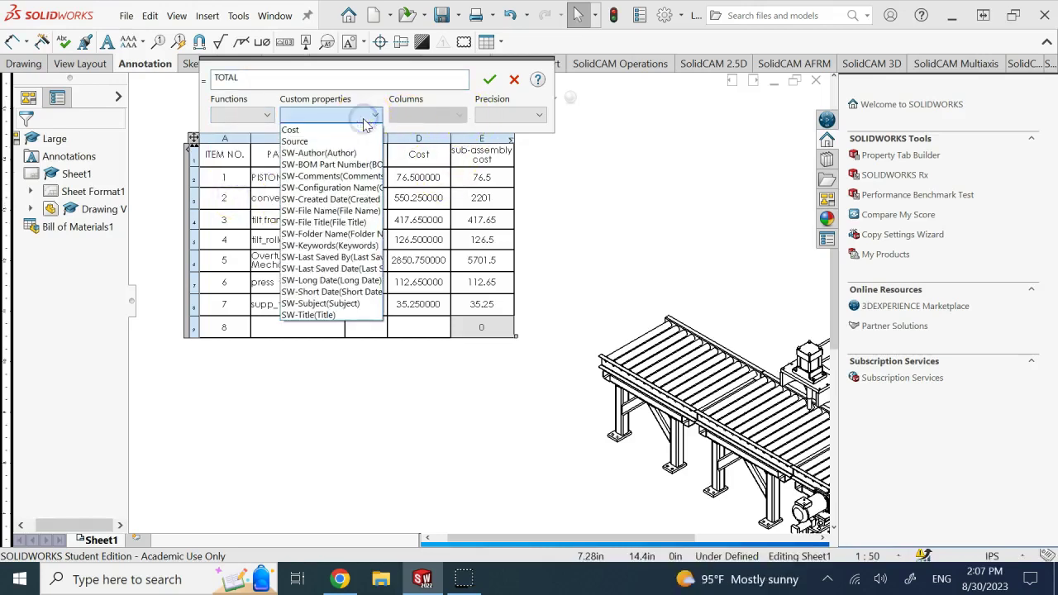
{"action": "left_click", "coordinate": [365, 120]}
{"action": "left_click", "coordinate": [488, 80]}
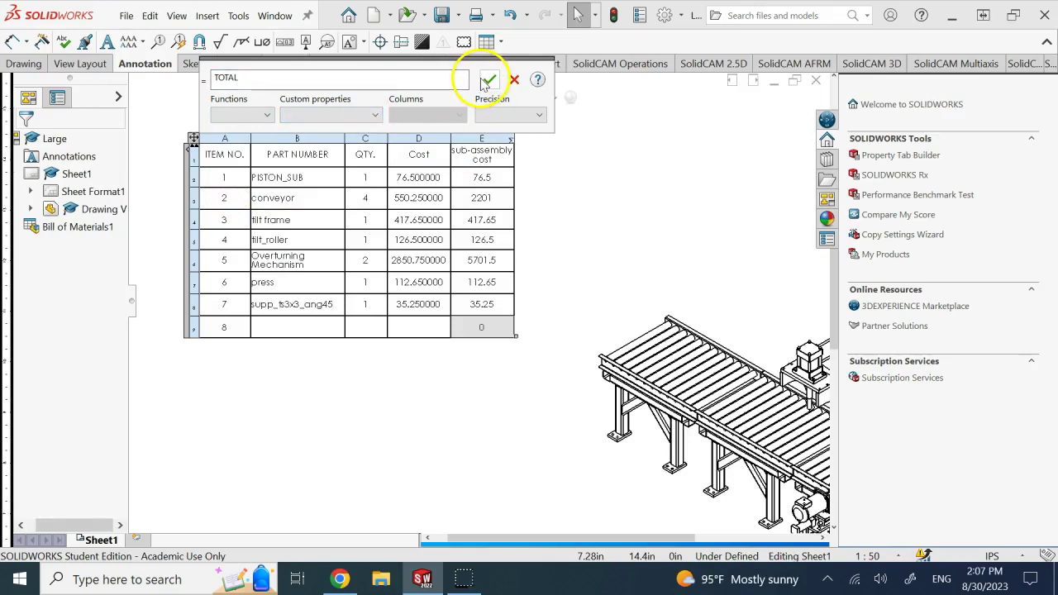
{"action": "left_click", "coordinate": [500, 341]}
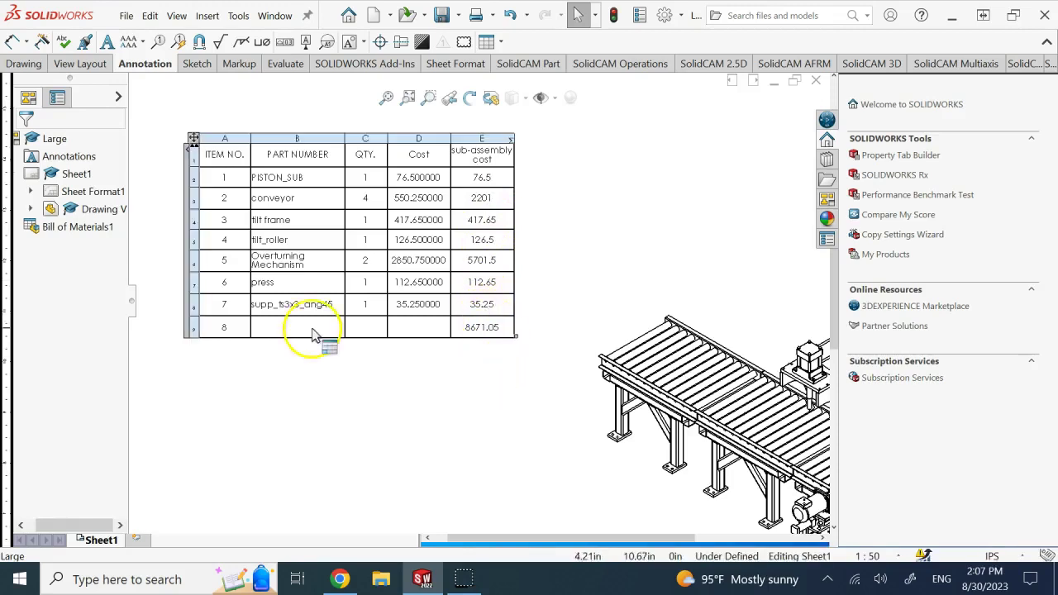
- Override the linked item number of the new last row with the text "total cost"
{"action": "double_click", "coordinate": [224, 326]}
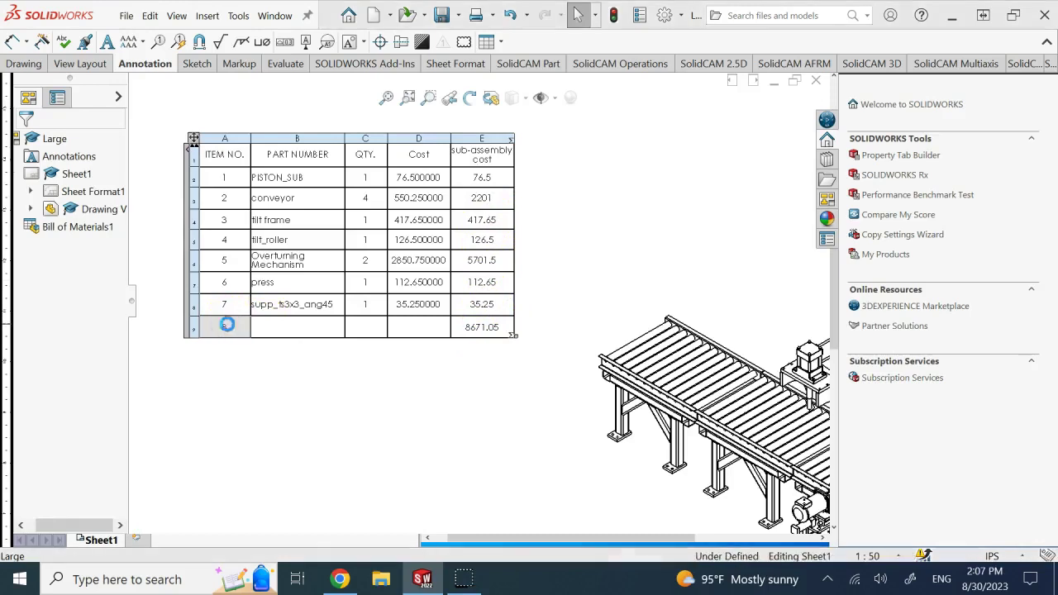
{"action": "left_click", "coordinate": [578, 331]}
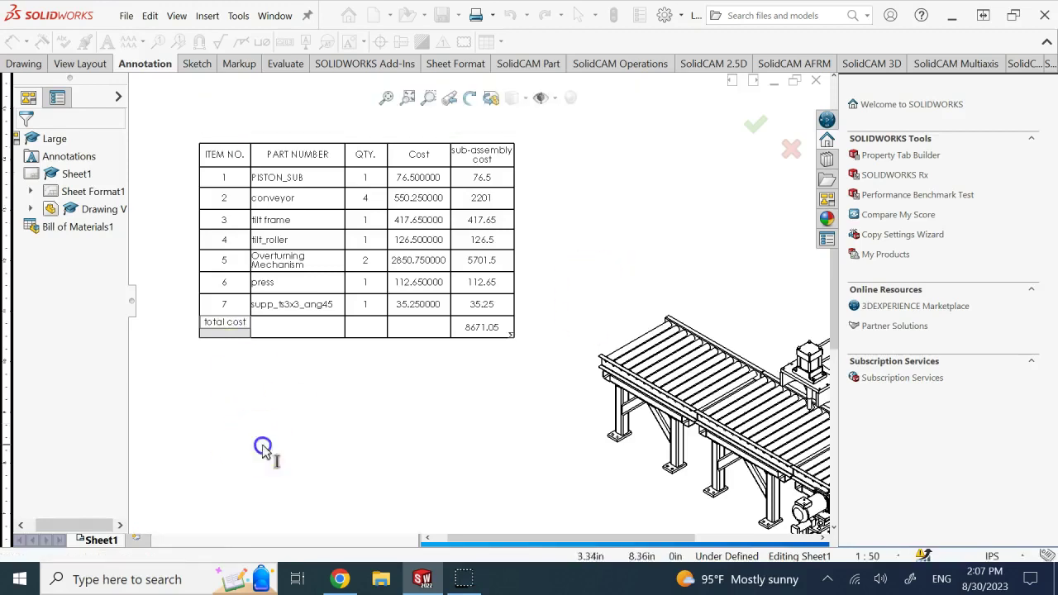
{"action": "left_click", "coordinate": [263, 448]}
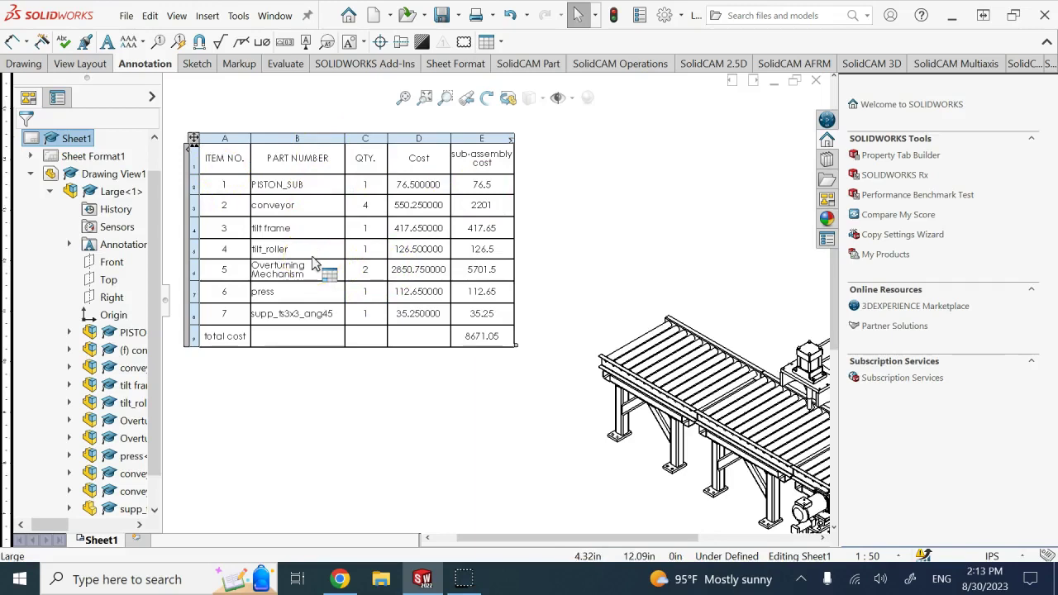
- Insert a custom property column to the right of the sub-assembly cost column, using the SW-Author(Author) property
{"action": "left_click", "coordinate": [494, 142]}
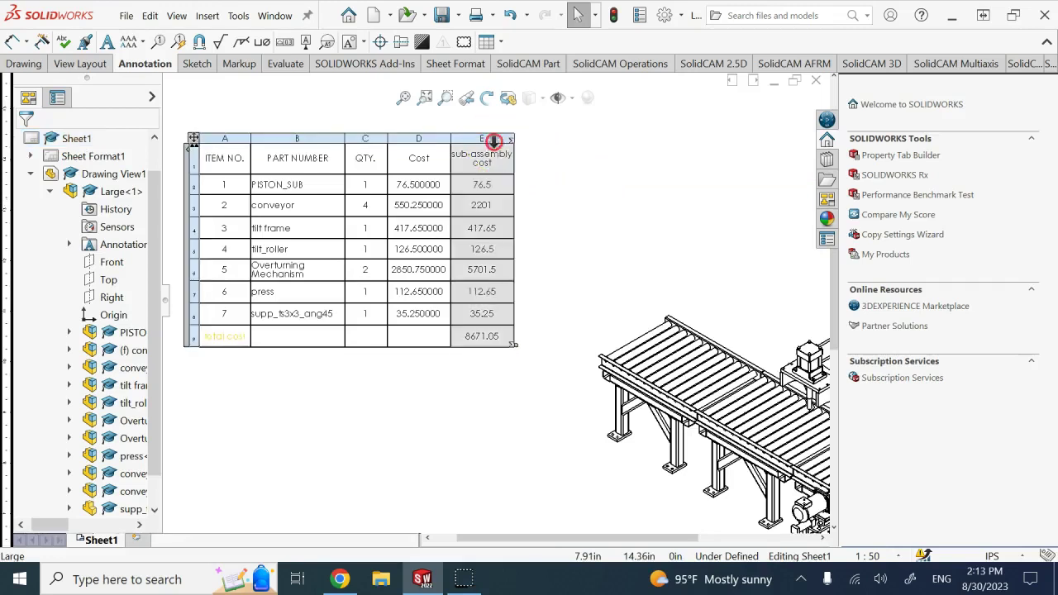
{"action": "right_click", "coordinate": [493, 142]}
{"action": "mouse_move", "coordinate": [576, 215]}
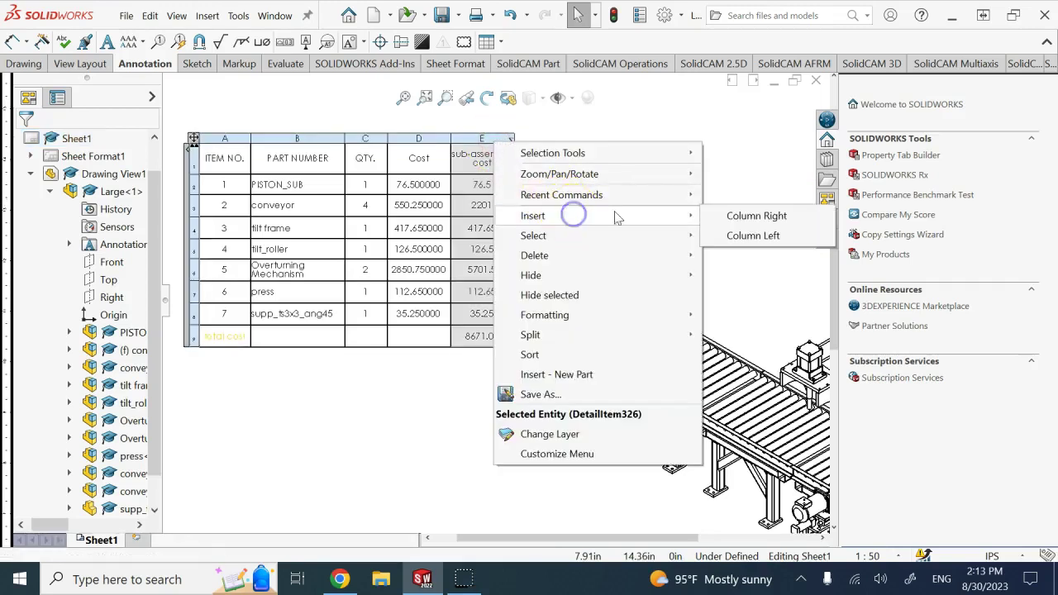
{"action": "left_click", "coordinate": [773, 215]}
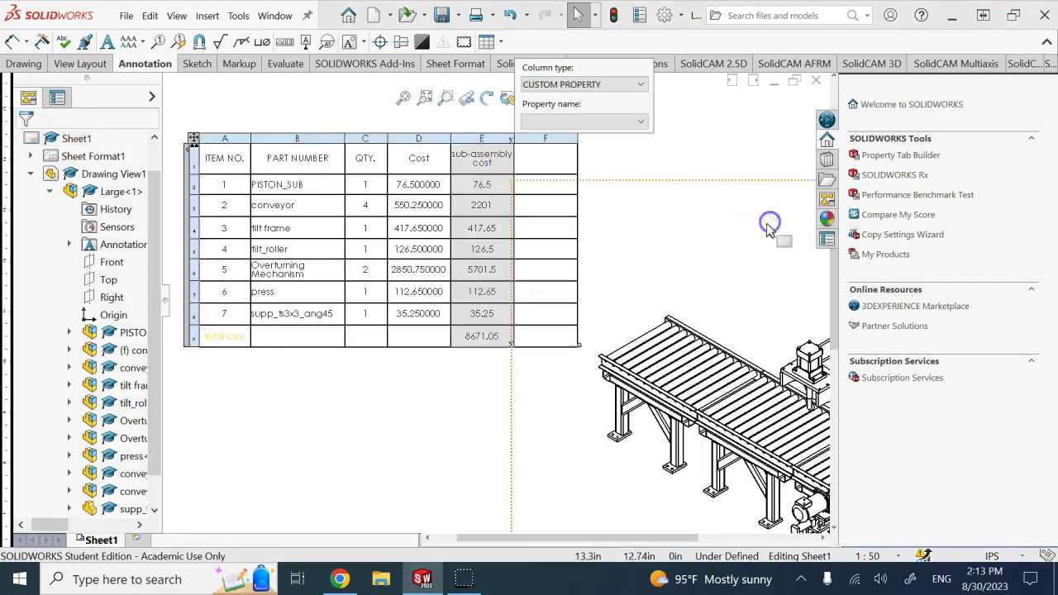
{"action": "left_click", "coordinate": [635, 120]}
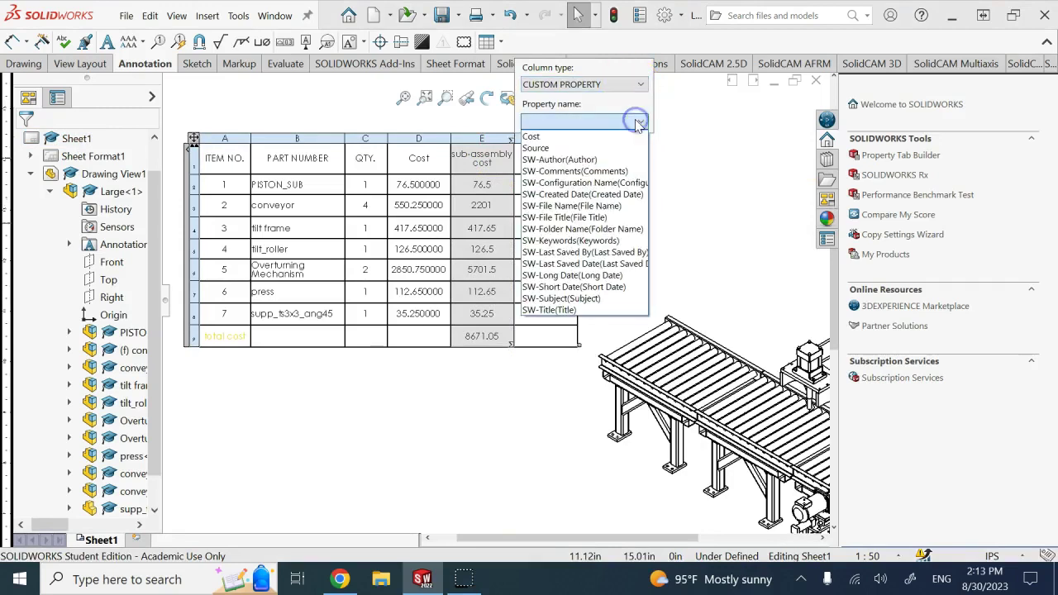
{"action": "left_click", "coordinate": [601, 161]}
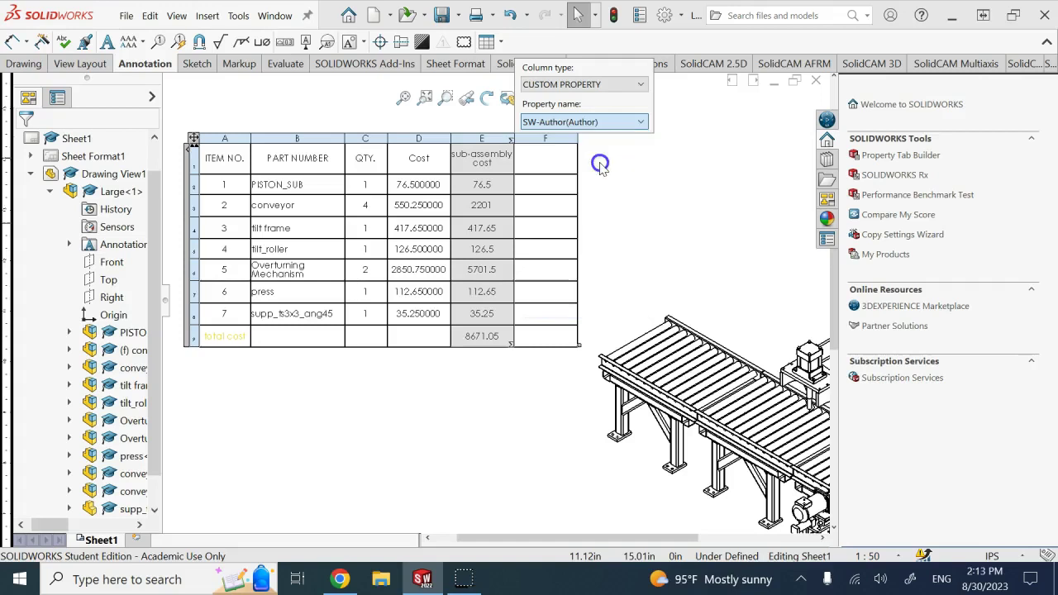
{"action": "left_click", "coordinate": [637, 178]}
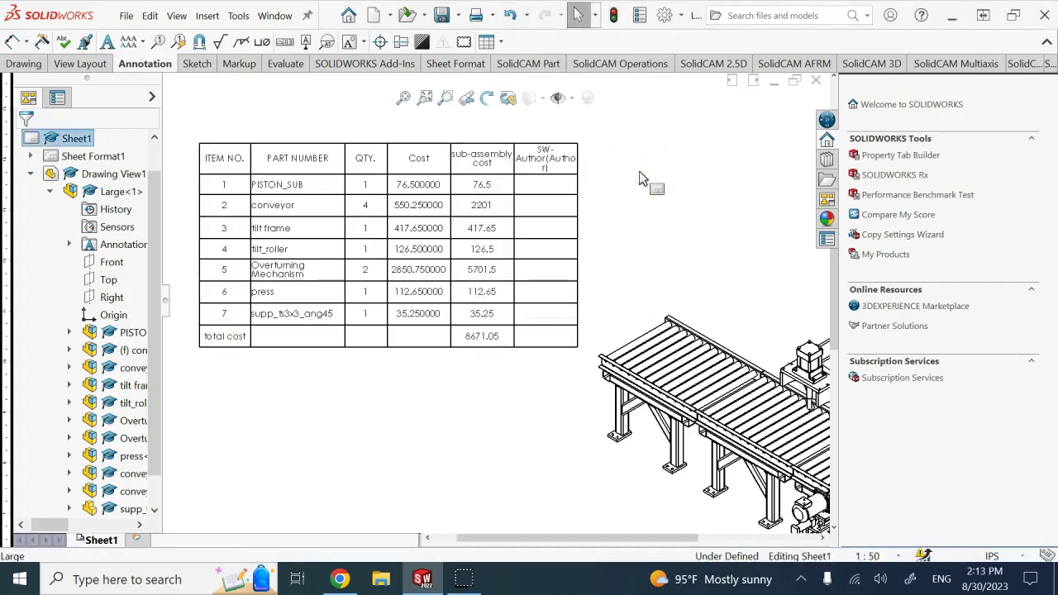
- Widen the SW-Author(Author) column so that its header fits on one line
{"action": "left_click", "coordinate": [576, 163]}
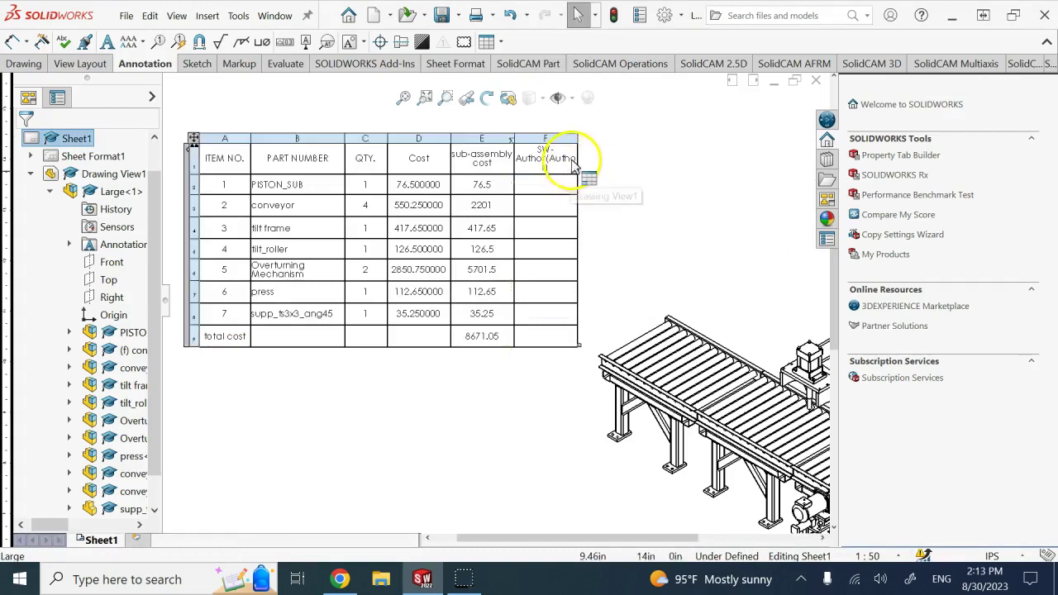
{"action": "left_click_drag", "start_coordinate": [579, 152], "coordinate": [603, 152]}
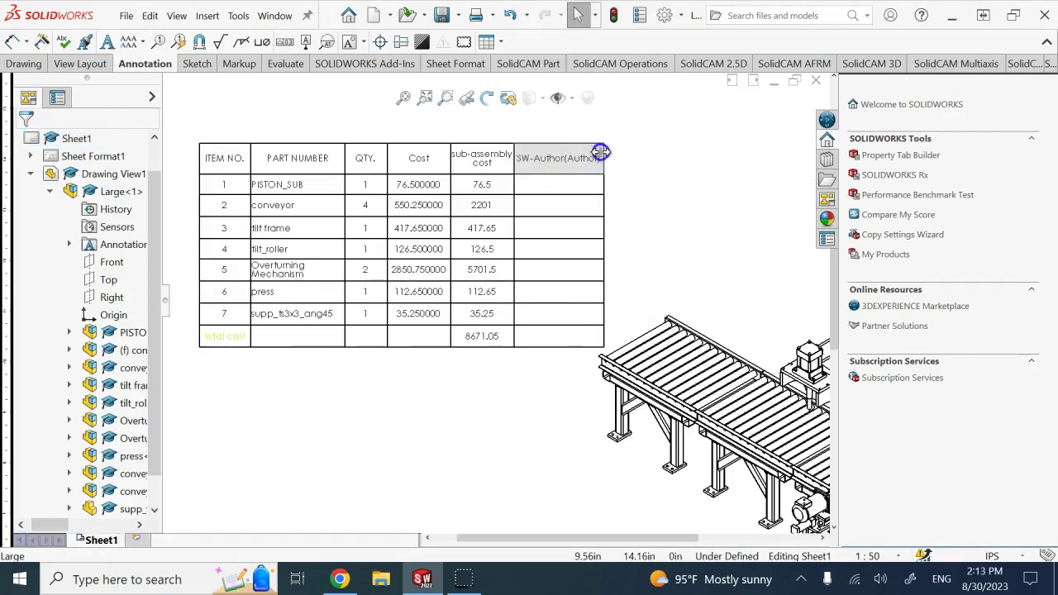
{"action": "left_click", "coordinate": [496, 336]}
{"action": "left_click", "coordinate": [688, 157]}
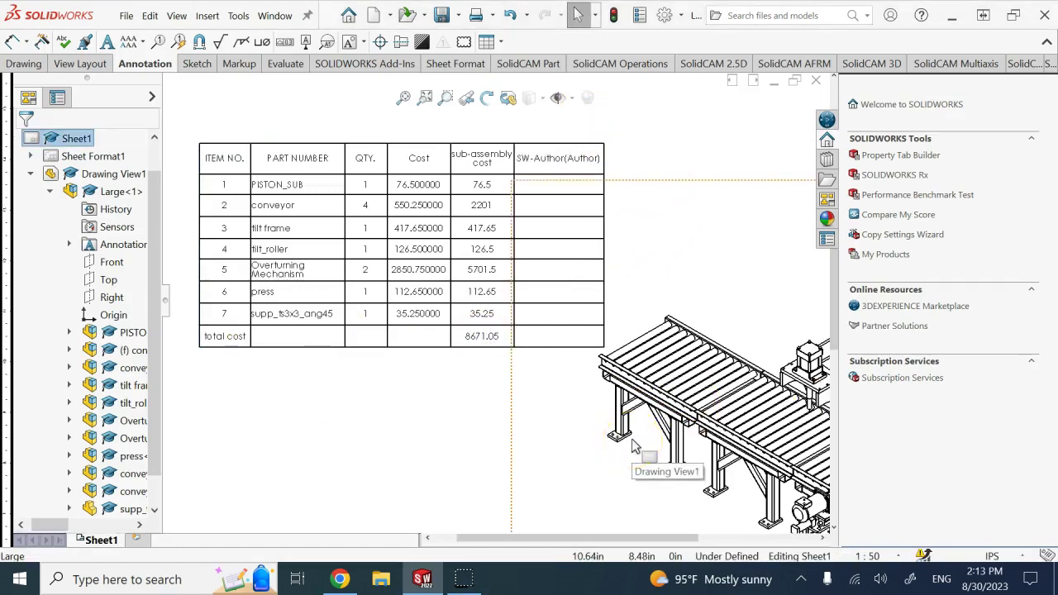
- Widen the design tree so that the component names are easier to read
{"action": "left_click", "coordinate": [421, 471]}
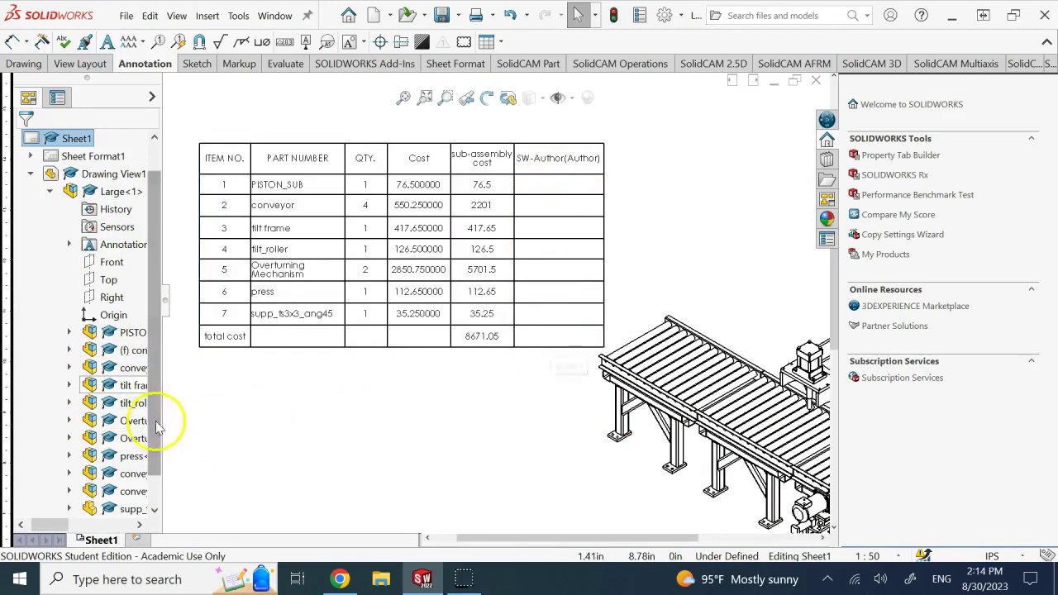
{"action": "left_click_drag", "start_coordinate": [161, 426], "coordinate": [189, 425]}
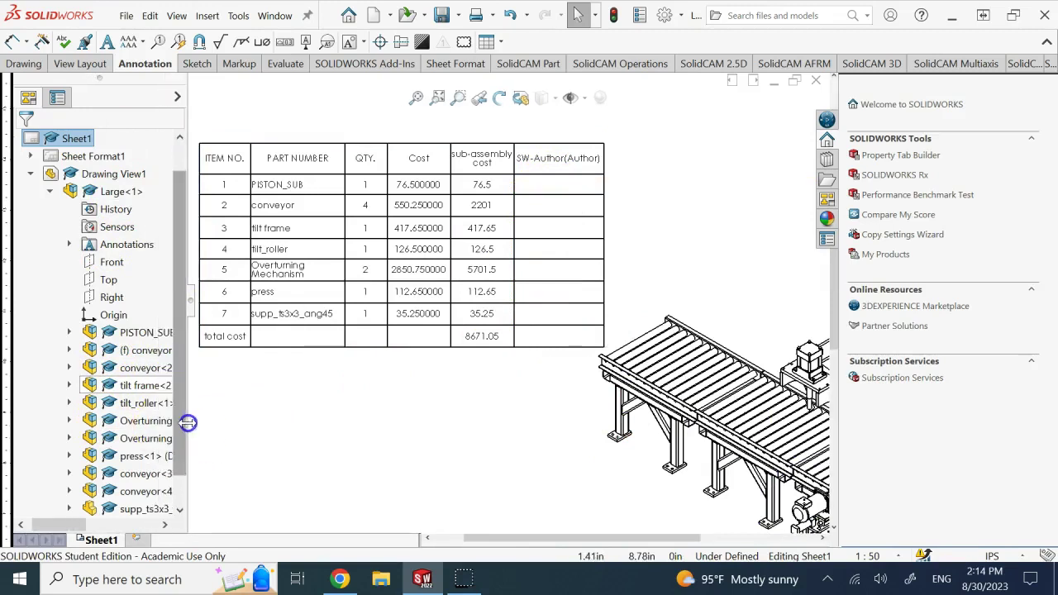
- Expand Drawing View1 in the design tree and highlight the tilt frame component's row in the bill of materials
{"action": "left_click", "coordinate": [29, 174]}
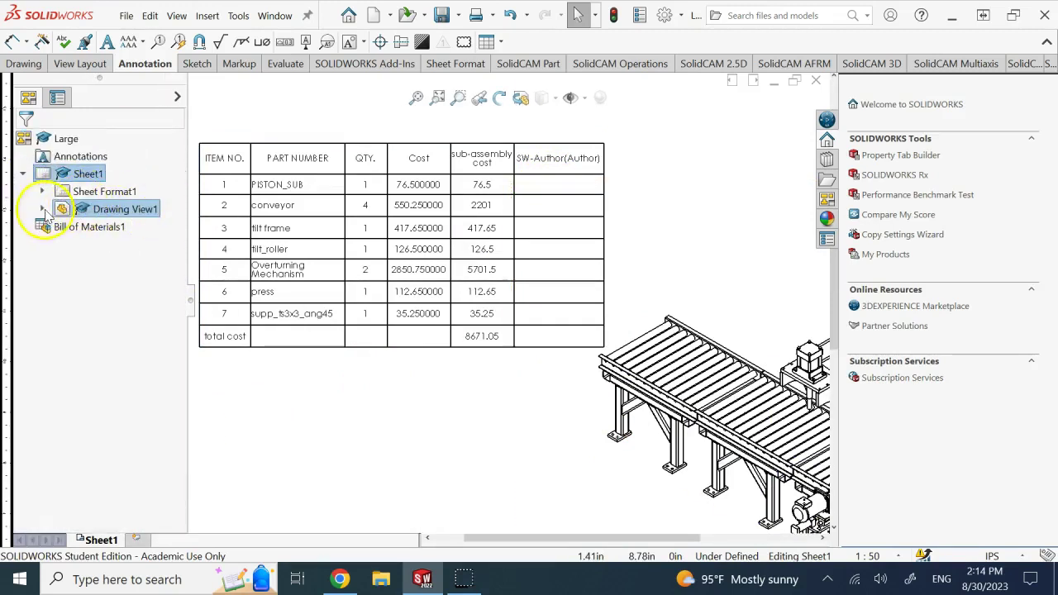
{"action": "left_click", "coordinate": [42, 209]}
{"action": "left_click_drag", "start_coordinate": [180, 294], "coordinate": [178, 338]}
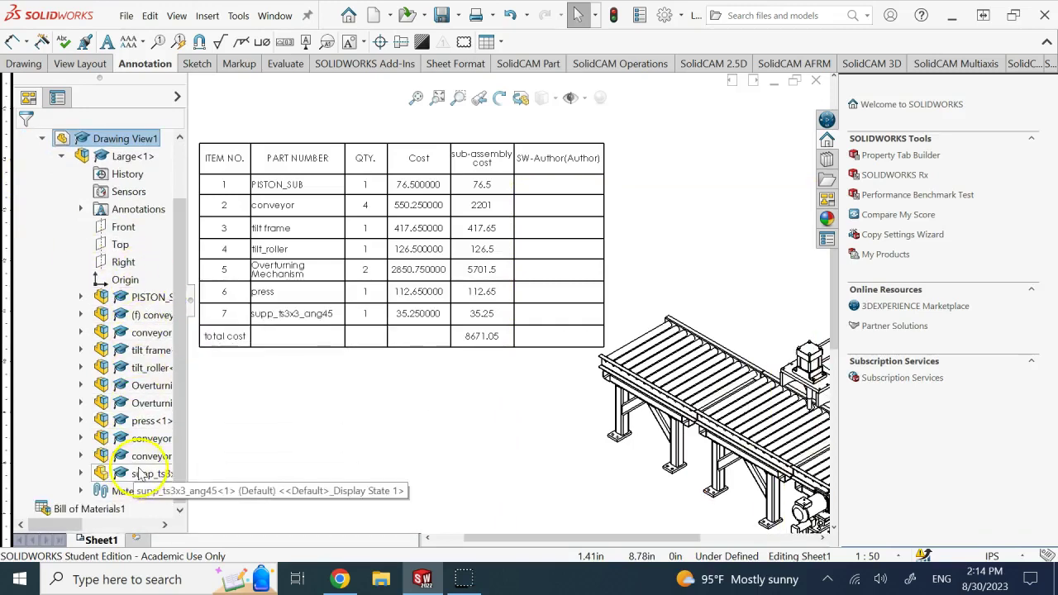
{"action": "left_click", "coordinate": [138, 351]}
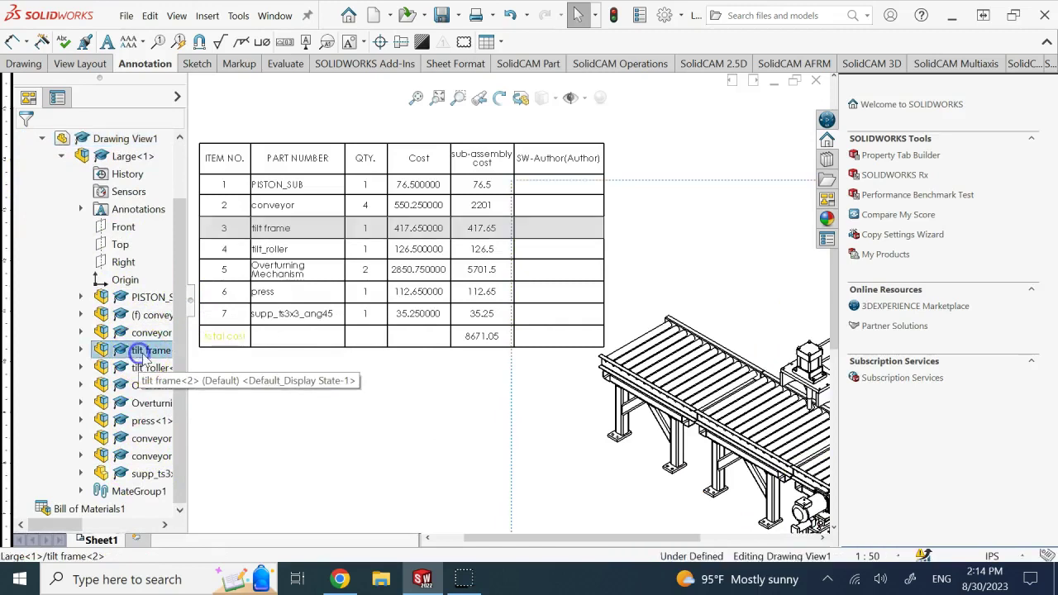
{"action": "left_click", "coordinate": [549, 528]}
{"action": "left_click", "coordinate": [302, 457]}
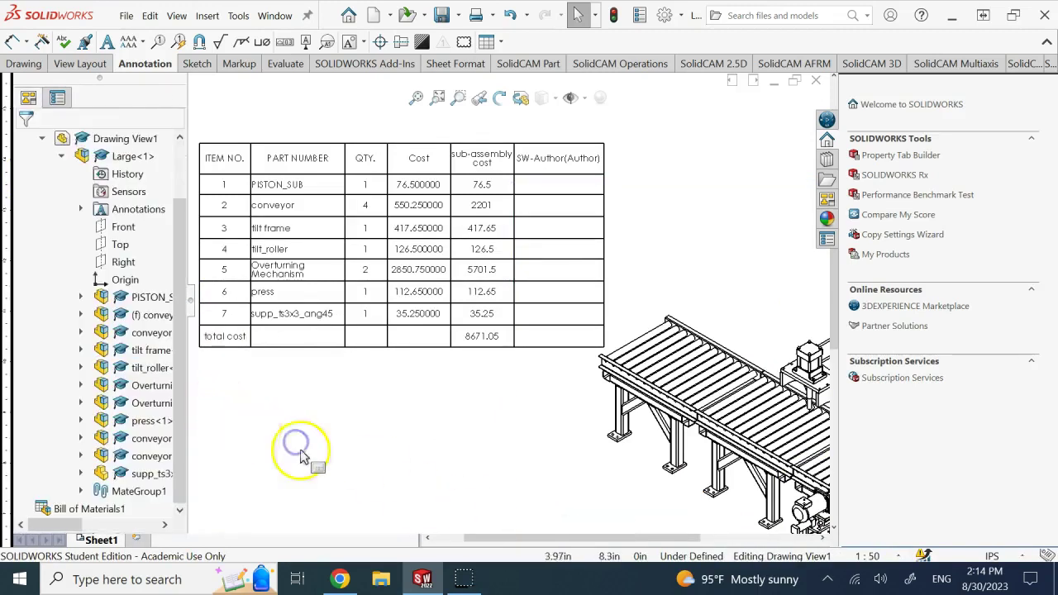
- Open the tilt frame sub-assembly in position from the drawing
{"action": "left_click", "coordinate": [139, 351]}
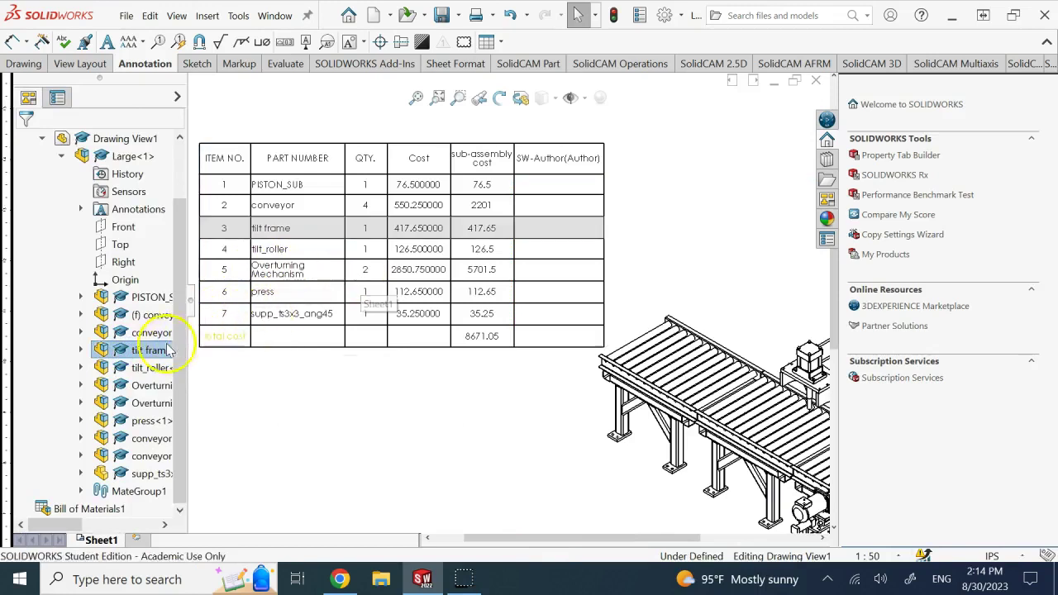
{"action": "left_click_drag", "start_coordinate": [418, 234], "coordinate": [538, 234]}
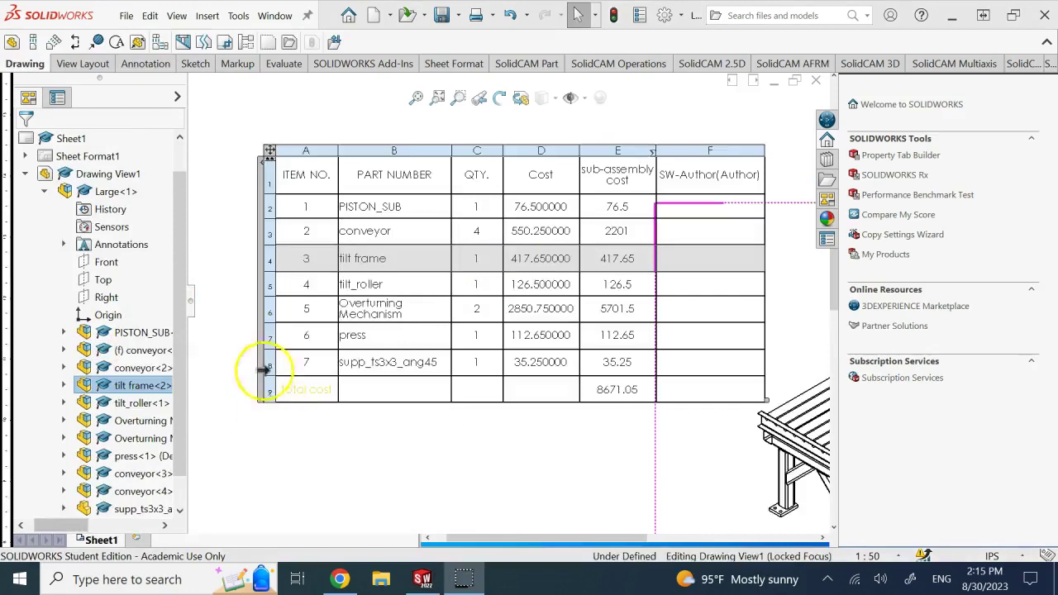
{"action": "left_click_drag", "start_coordinate": [604, 276], "coordinate": [674, 275]}
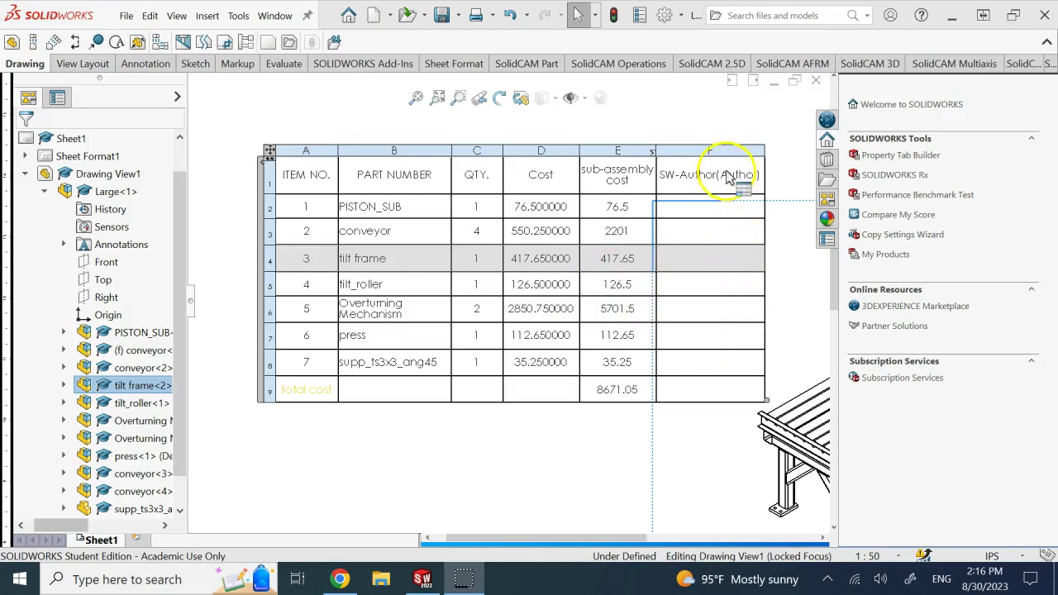
{"action": "right_click", "coordinate": [137, 389]}
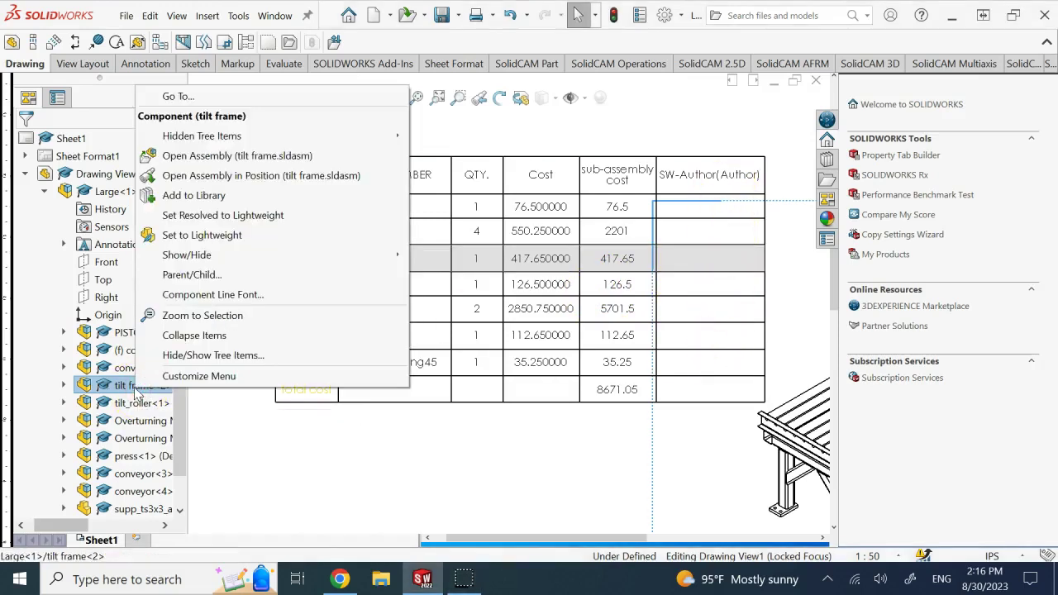
{"action": "left_click", "coordinate": [250, 176]}
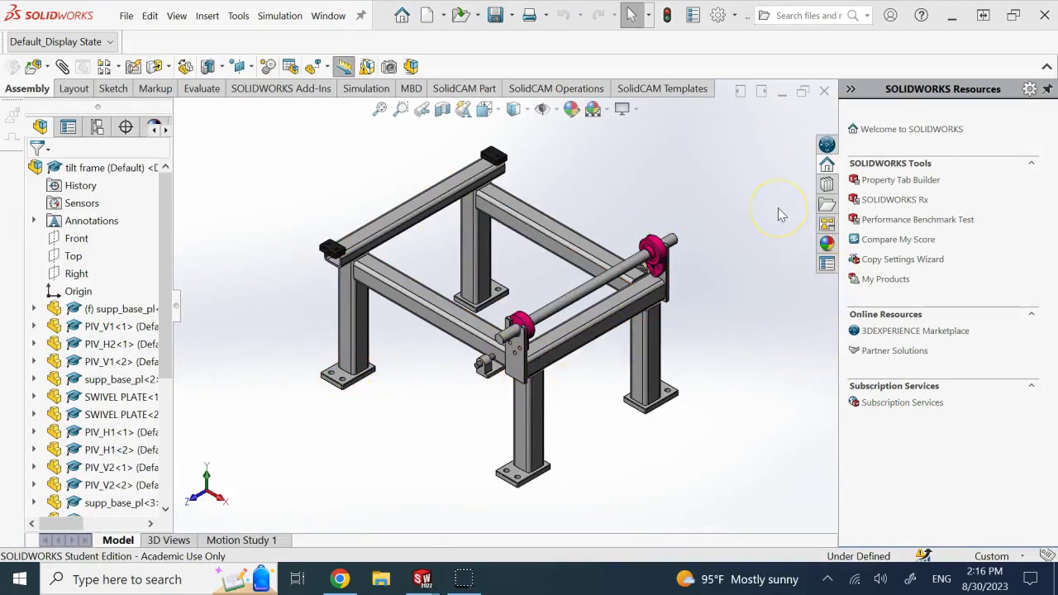
{"action": "left_click", "coordinate": [748, 215]}
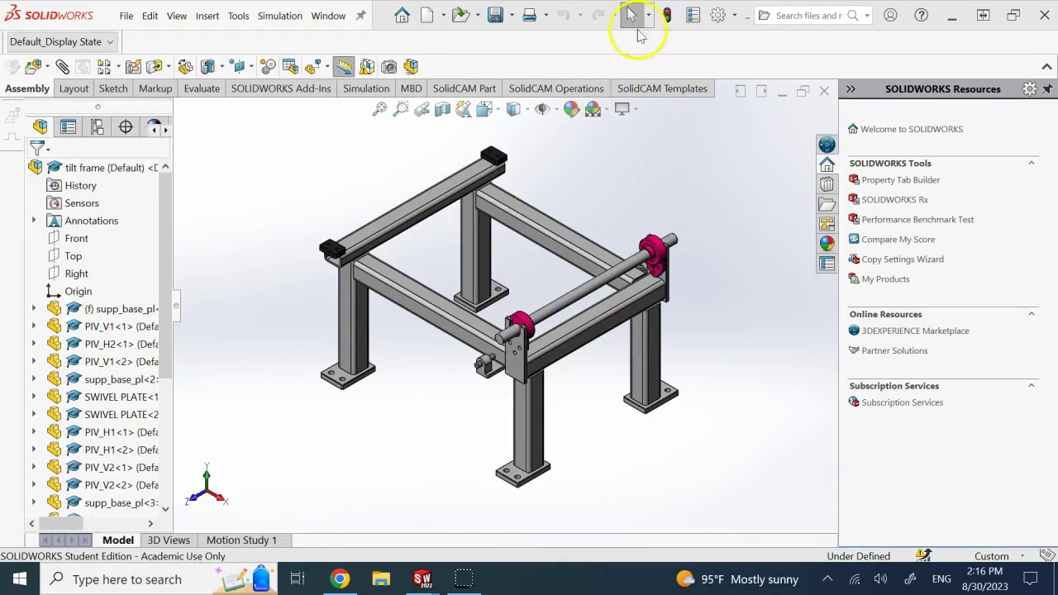
- Open the tilt frame assembly's file properties and go through its summary fields
{"action": "left_click", "coordinate": [694, 18]}
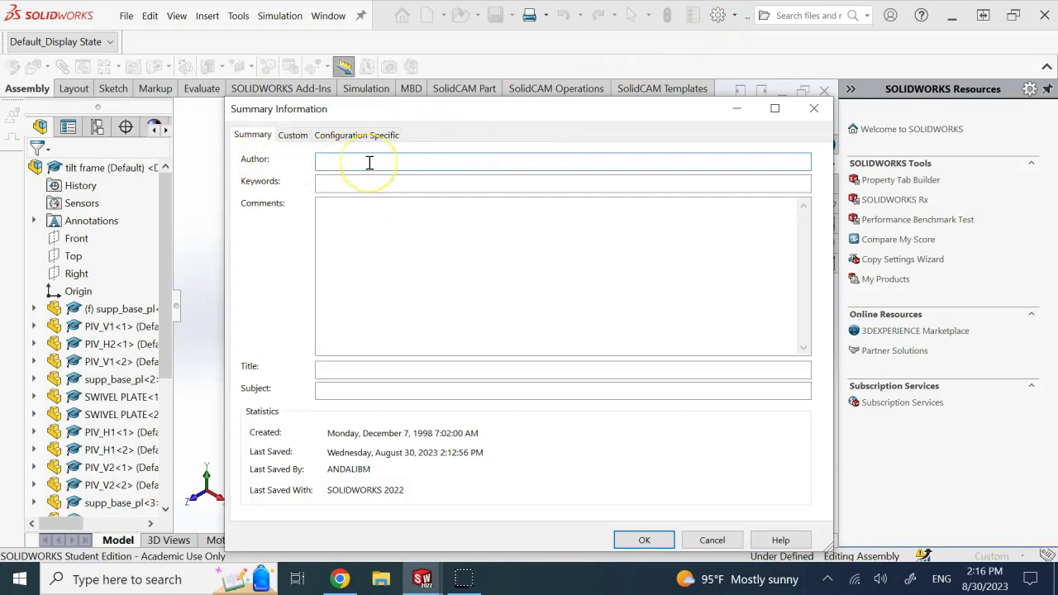
{"action": "left_click", "coordinate": [371, 218]}
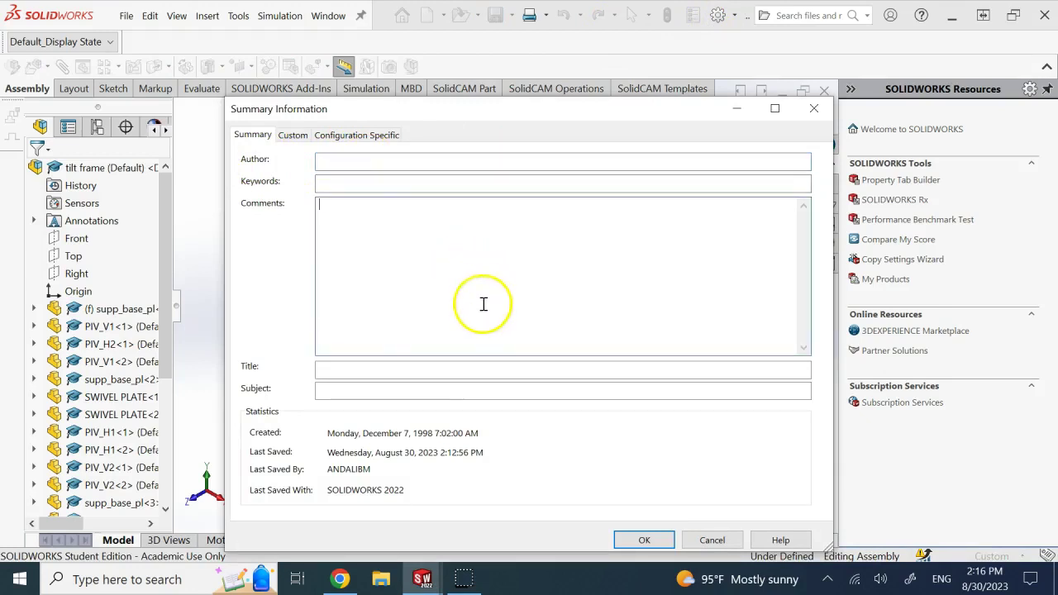
{"action": "left_click", "coordinate": [418, 366]}
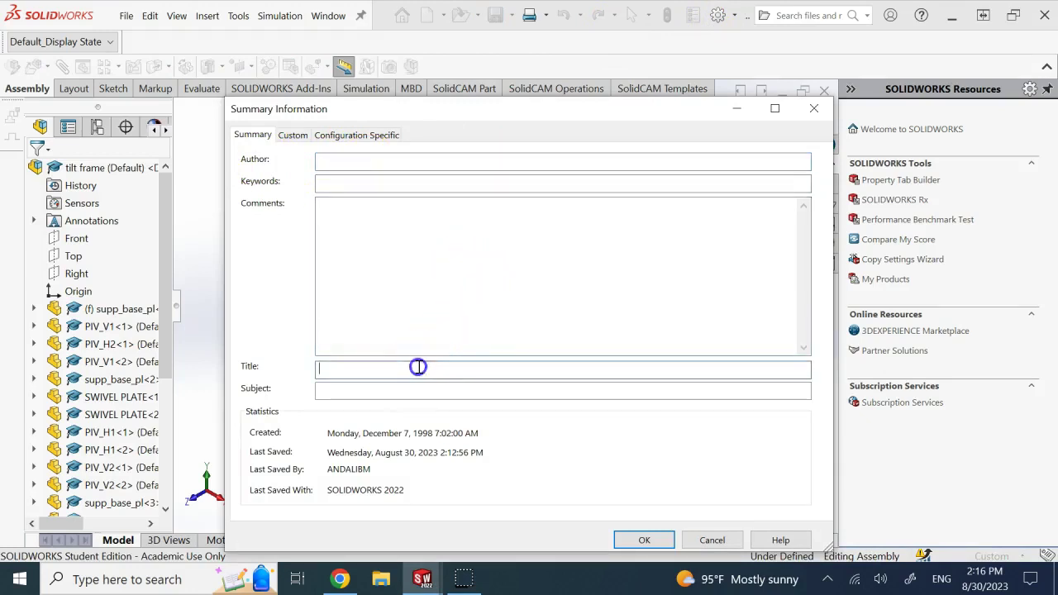
- Try to add a second custom property of type Text to the tilt frame assembly
{"action": "left_click", "coordinate": [294, 139]}
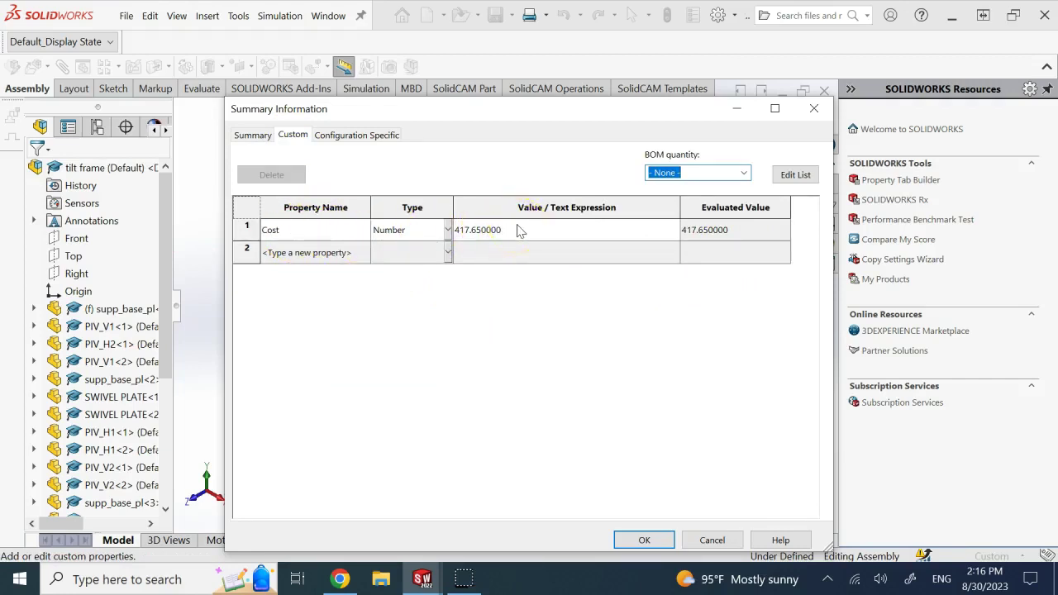
{"action": "left_click", "coordinate": [338, 253]}
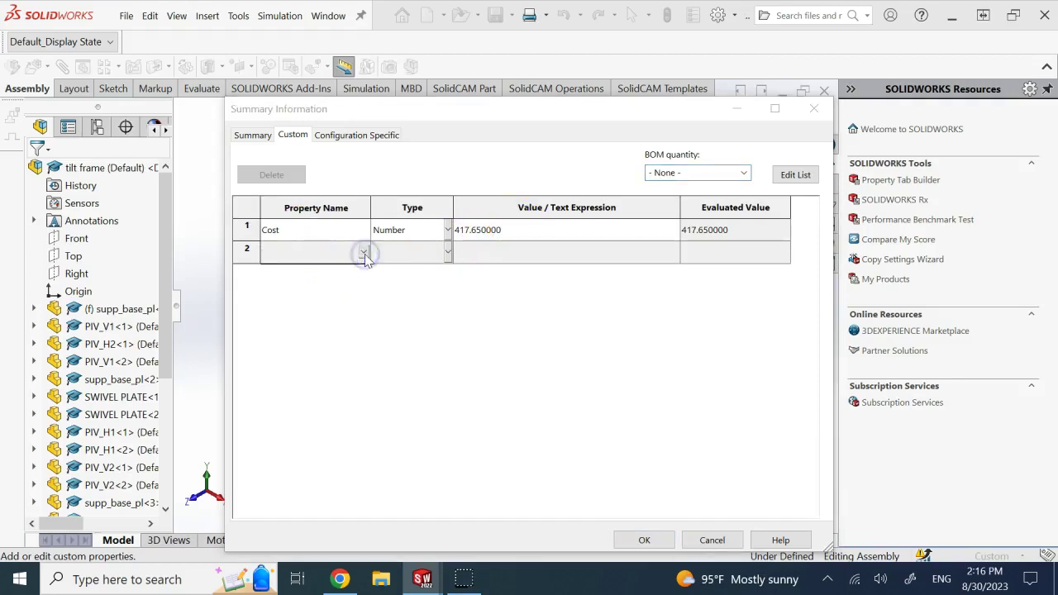
{"action": "left_click", "coordinate": [319, 255]}
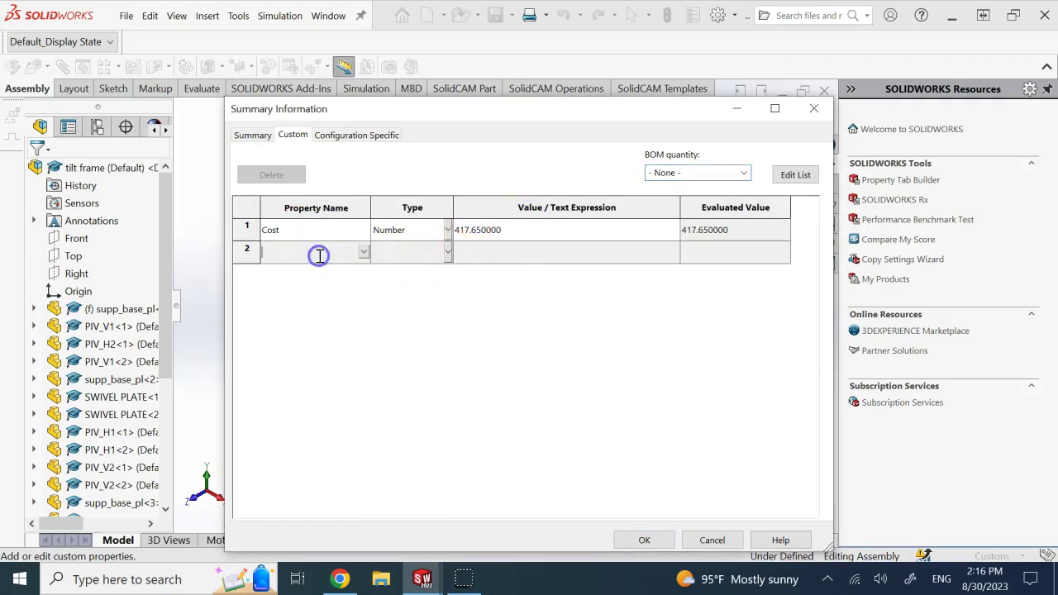
{"action": "left_click", "coordinate": [446, 253]}
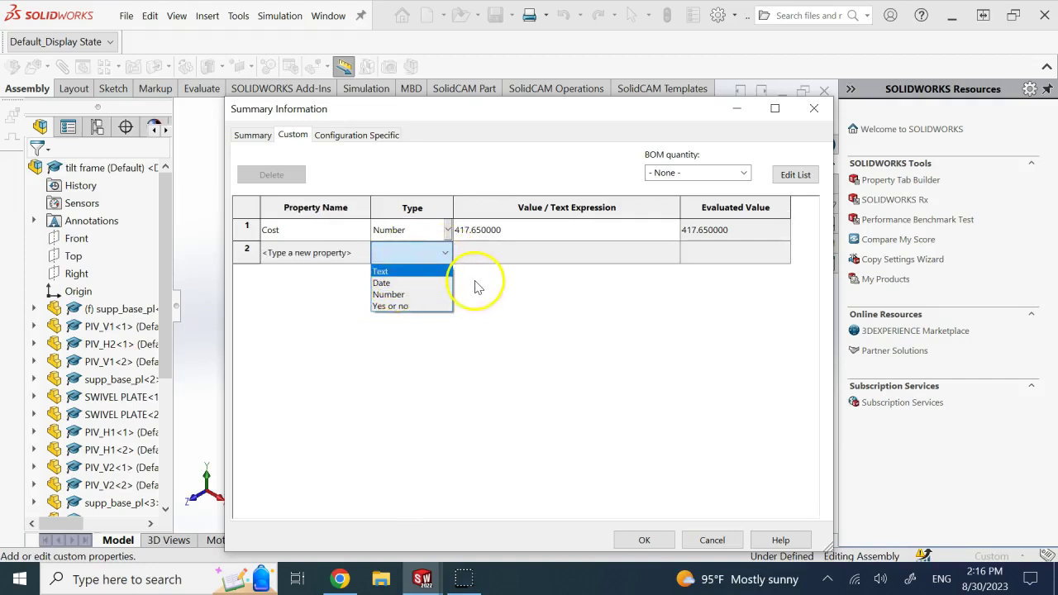
{"action": "left_click", "coordinate": [406, 273]}
{"action": "left_click", "coordinate": [361, 250]}
{"action": "left_click", "coordinate": [363, 253]}
{"action": "left_click", "coordinate": [348, 253]}
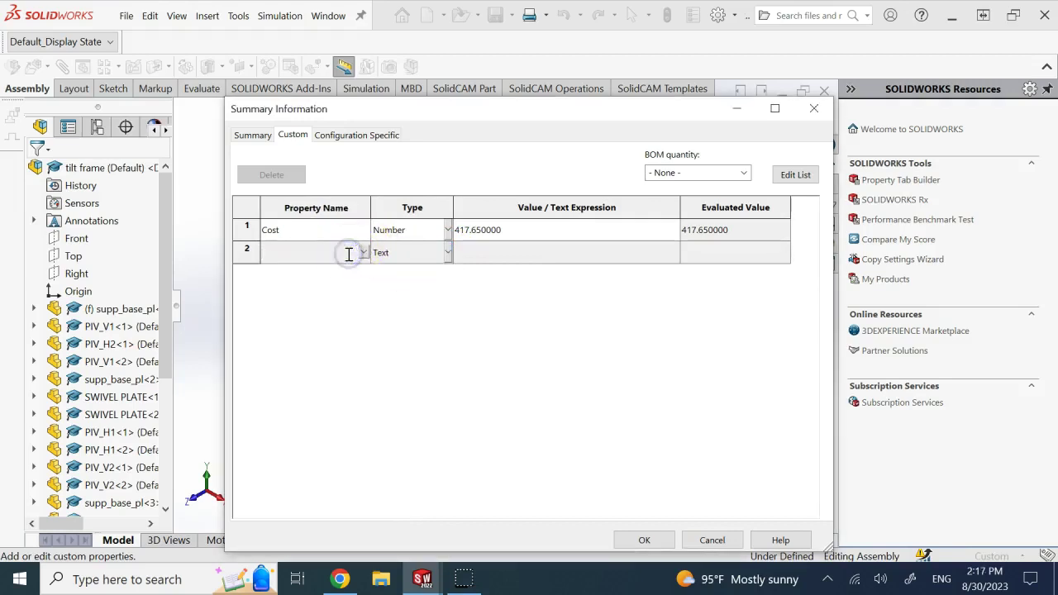
{"action": "left_click", "coordinate": [446, 254]}
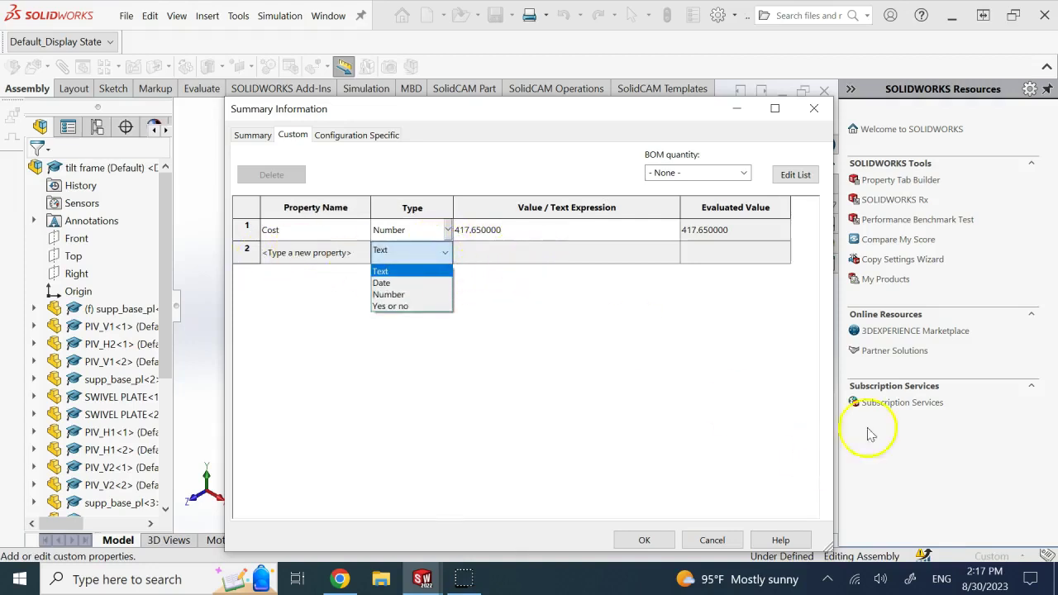
- Set the tilt frame assembly's summary Author to "3DExperience" and accept the file properties
{"action": "left_click", "coordinate": [264, 139]}
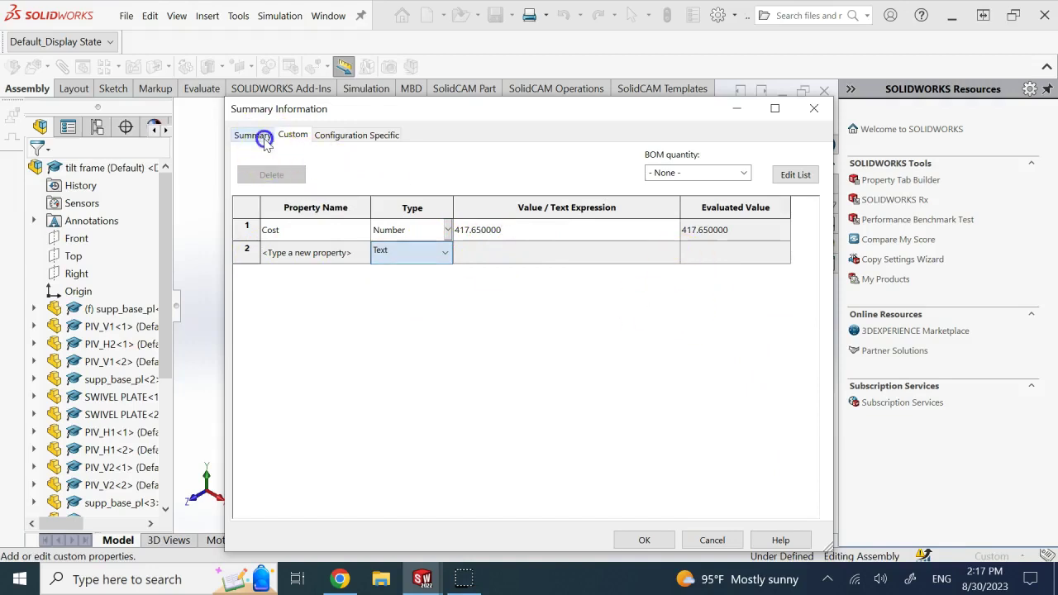
{"action": "left_click", "coordinate": [263, 138]}
{"action": "left_click", "coordinate": [364, 163]}
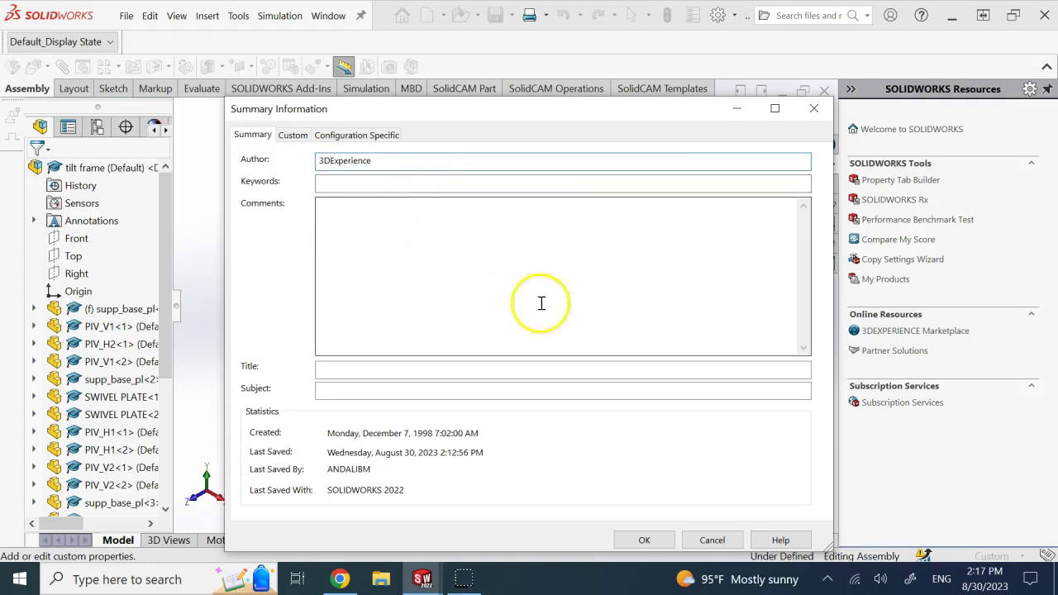
{"action": "left_click", "coordinate": [633, 540]}
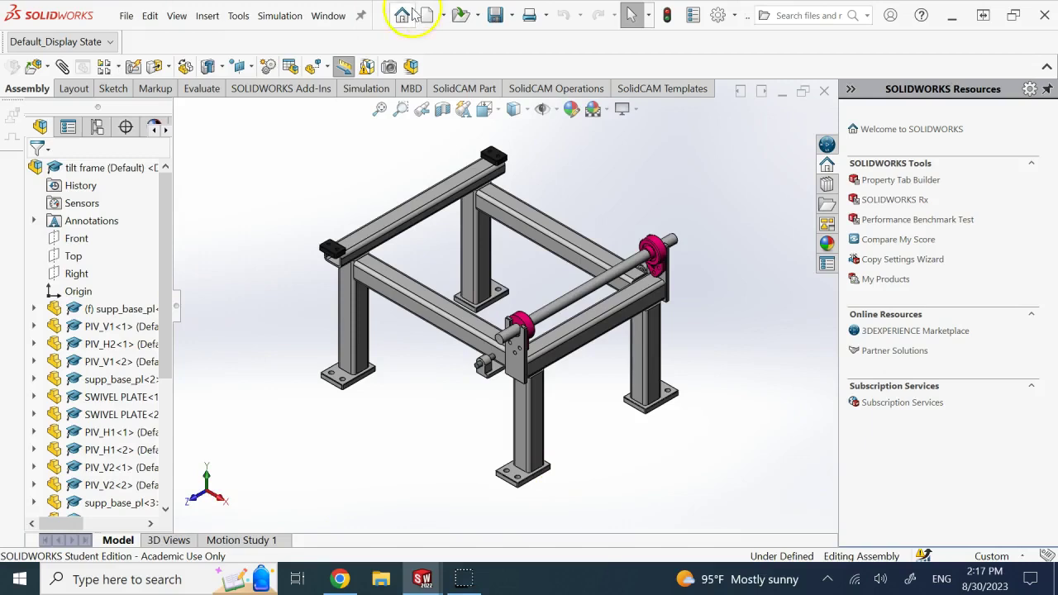
- Switch back to the conveyor drawing and check the tilt frame's author entry in the bill of materials
{"action": "left_click", "coordinate": [328, 16]}
{"action": "left_click", "coordinate": [389, 220]}
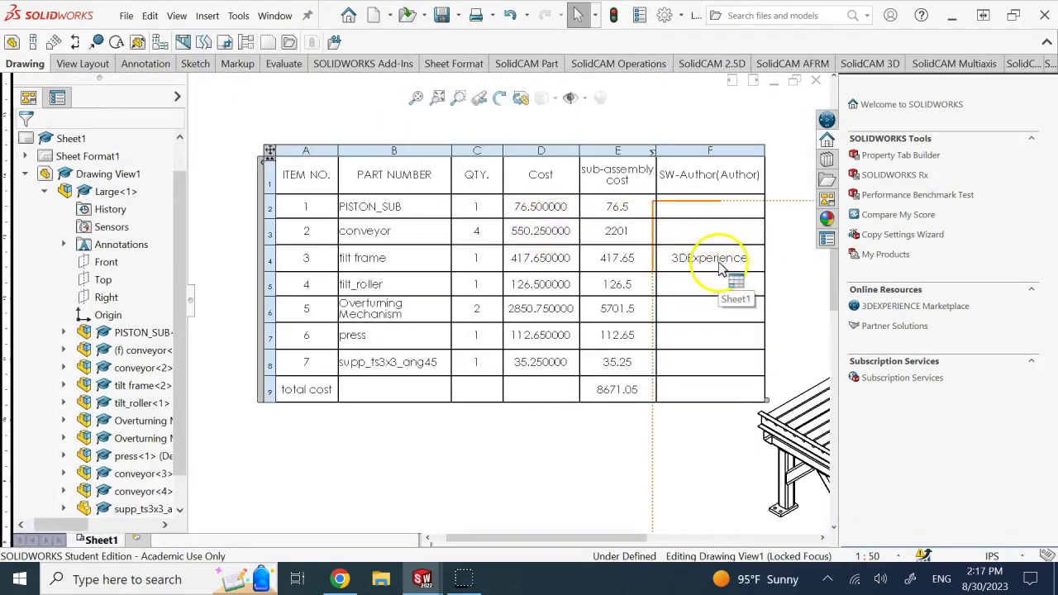
{"action": "left_click", "coordinate": [732, 414]}
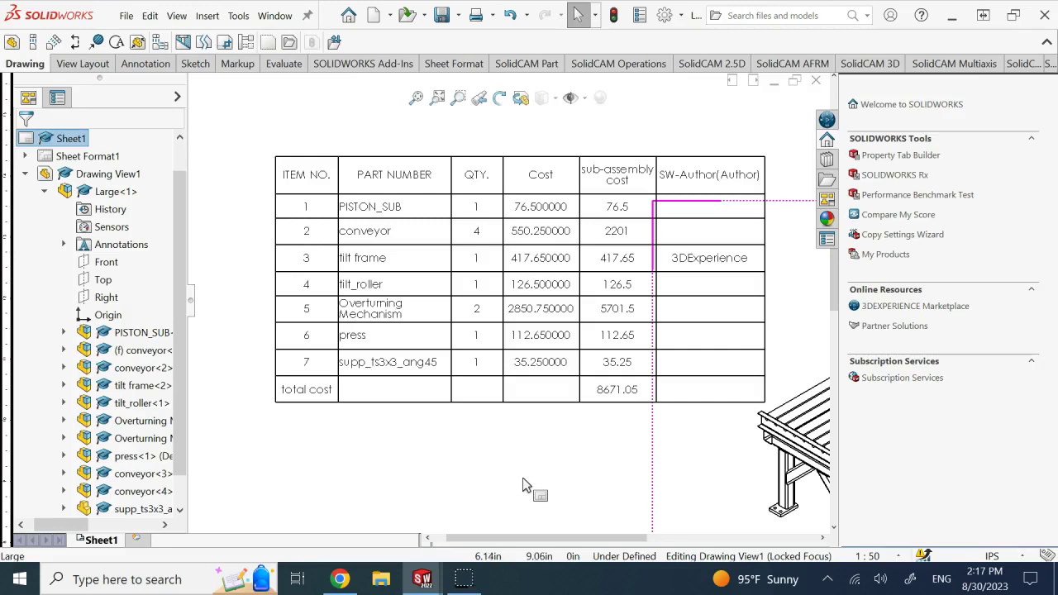
{"action": "scroll", "coordinate": [555, 397], "scroll_direction": "up", "scroll_amount": 3}
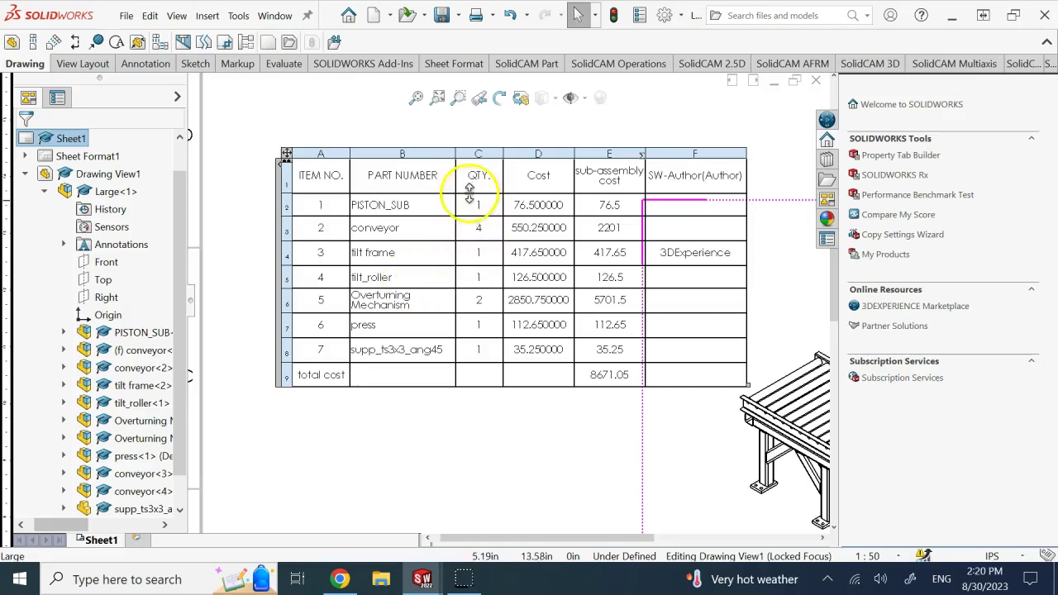
{"action": "left_click", "coordinate": [437, 428]}
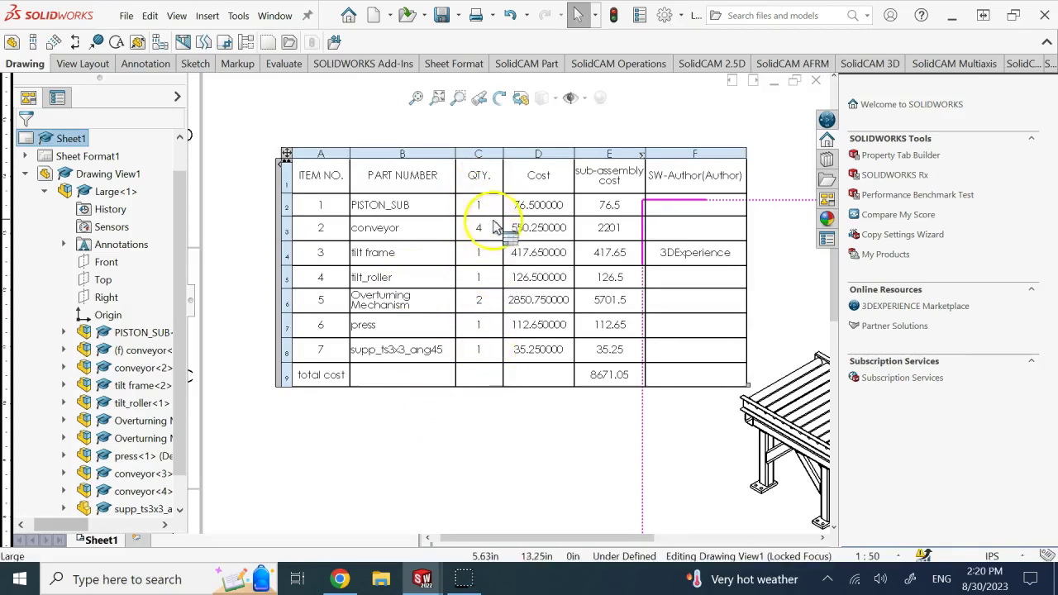
- Sort the bill of materials by QTY. in ascending order, using the literal method
{"action": "left_click_drag", "start_coordinate": [494, 206], "coordinate": [489, 351]}
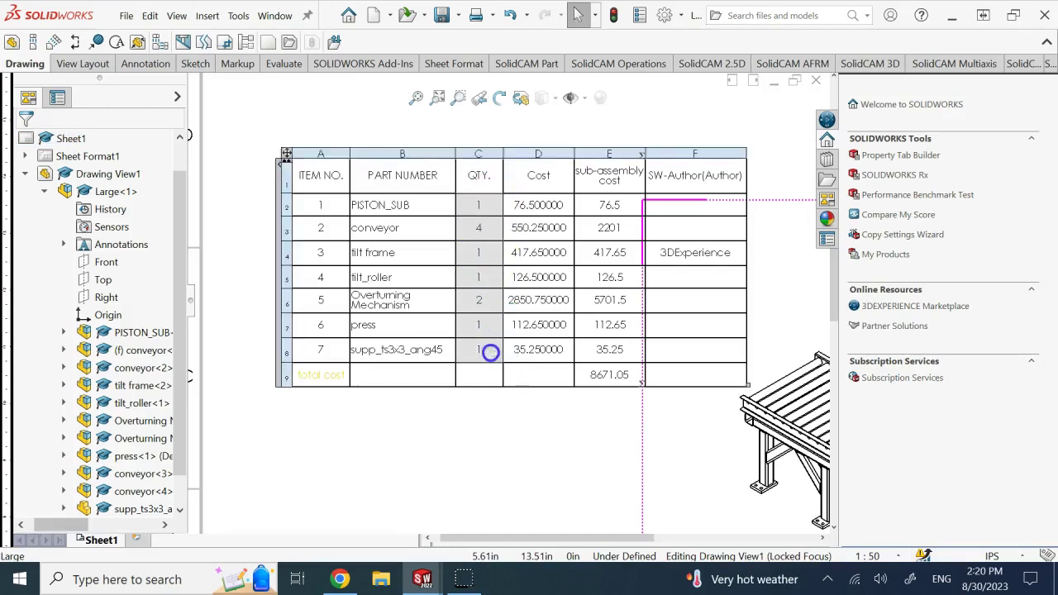
{"action": "right_click", "coordinate": [490, 352]}
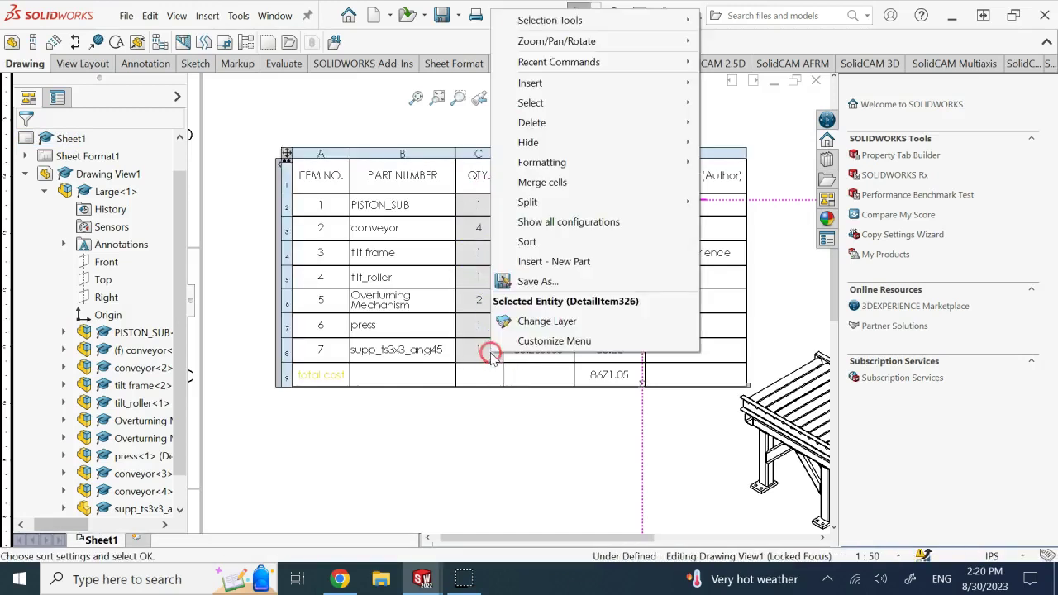
{"action": "left_click", "coordinate": [529, 242]}
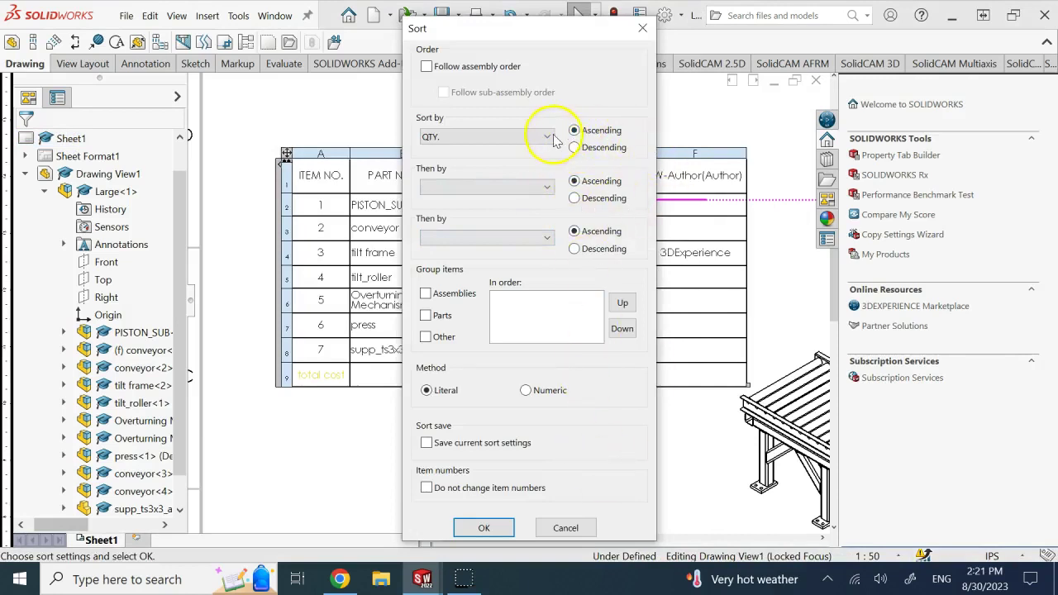
{"action": "left_click", "coordinate": [546, 137]}
{"action": "left_click", "coordinate": [546, 141]}
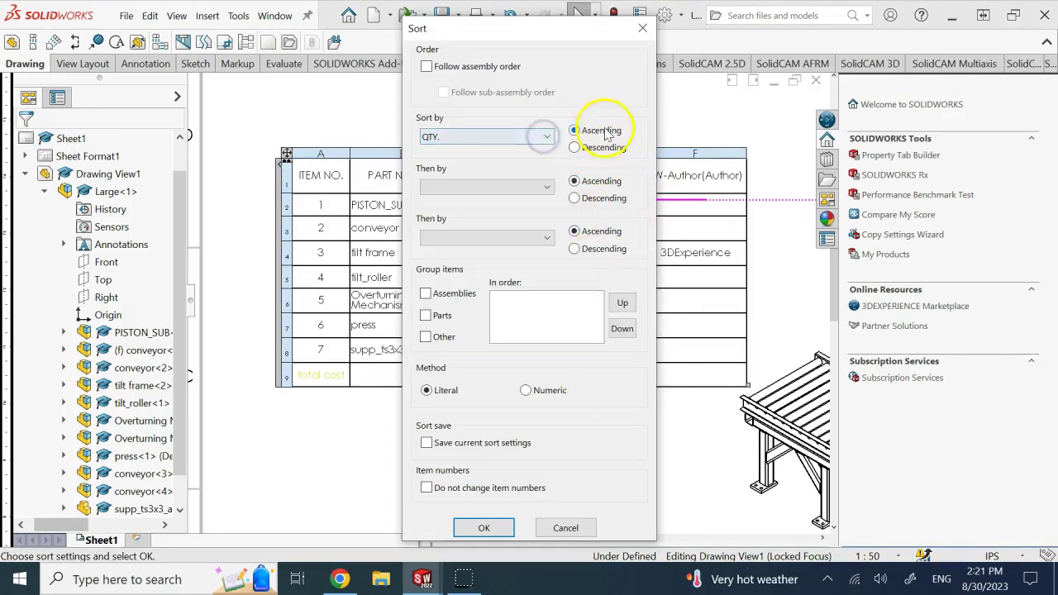
{"action": "left_click", "coordinate": [538, 139]}
{"action": "left_click", "coordinate": [542, 138]}
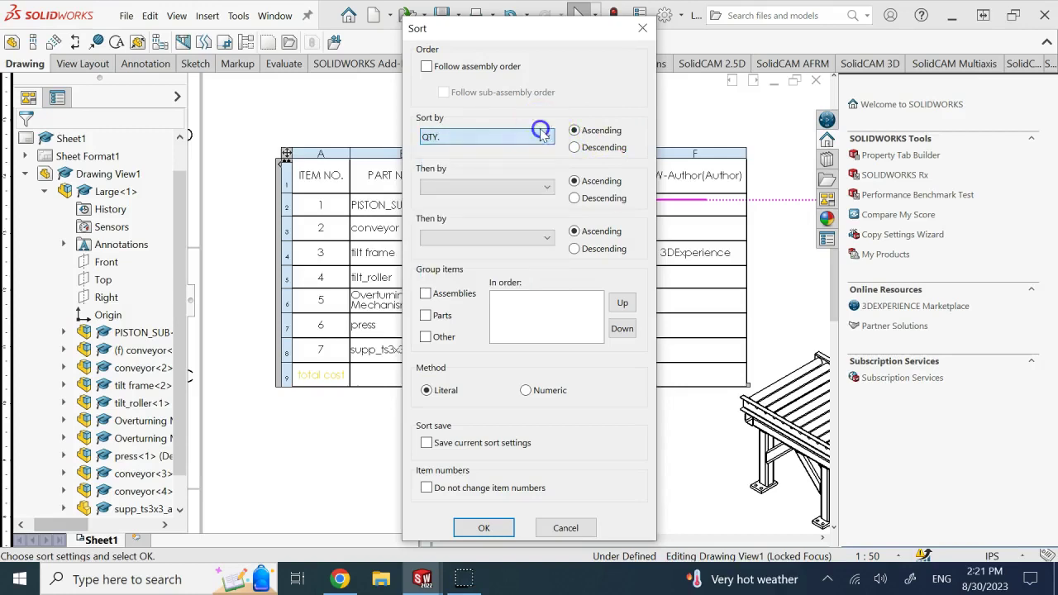
{"action": "left_click", "coordinate": [500, 527]}
{"action": "left_click", "coordinate": [487, 231]}
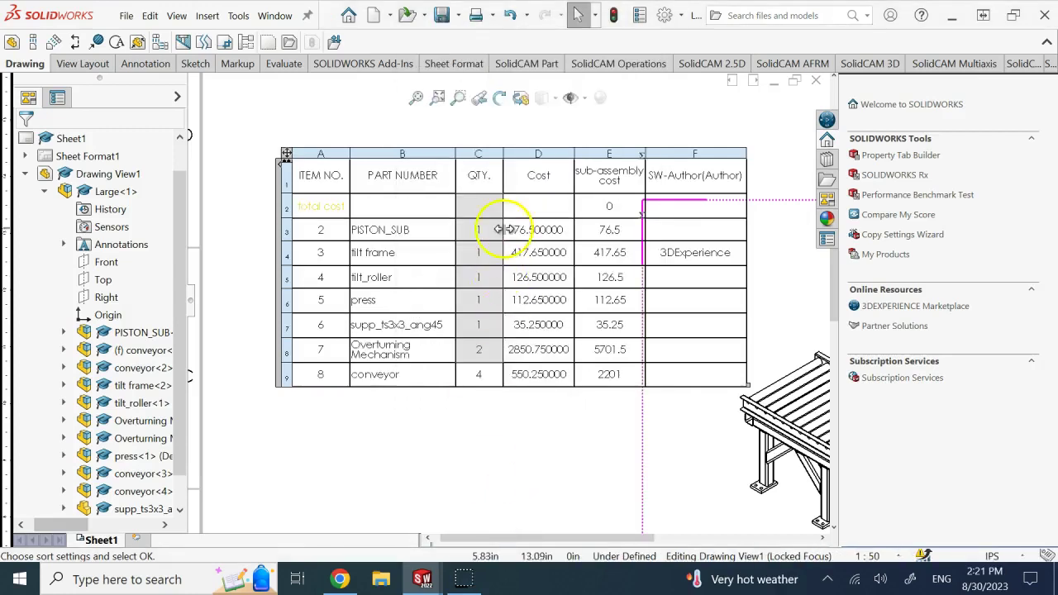
{"action": "left_click", "coordinate": [480, 376]}
{"action": "left_click", "coordinate": [500, 451]}
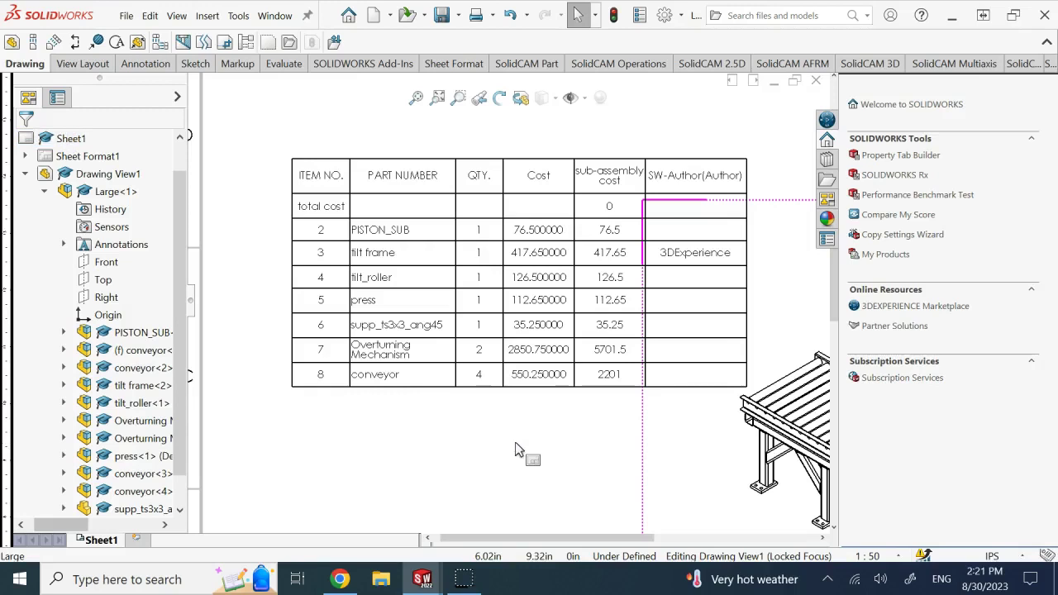
- Undo the quantity sort of the bill of materials
{"action": "key", "text": "ctrl+z"}
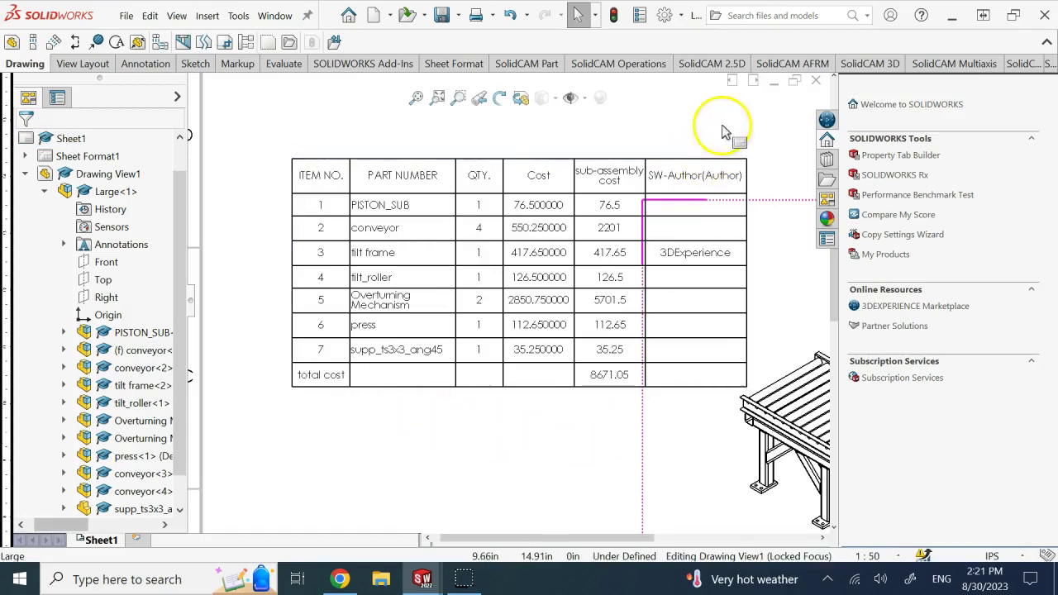
{"action": "left_click", "coordinate": [426, 459]}
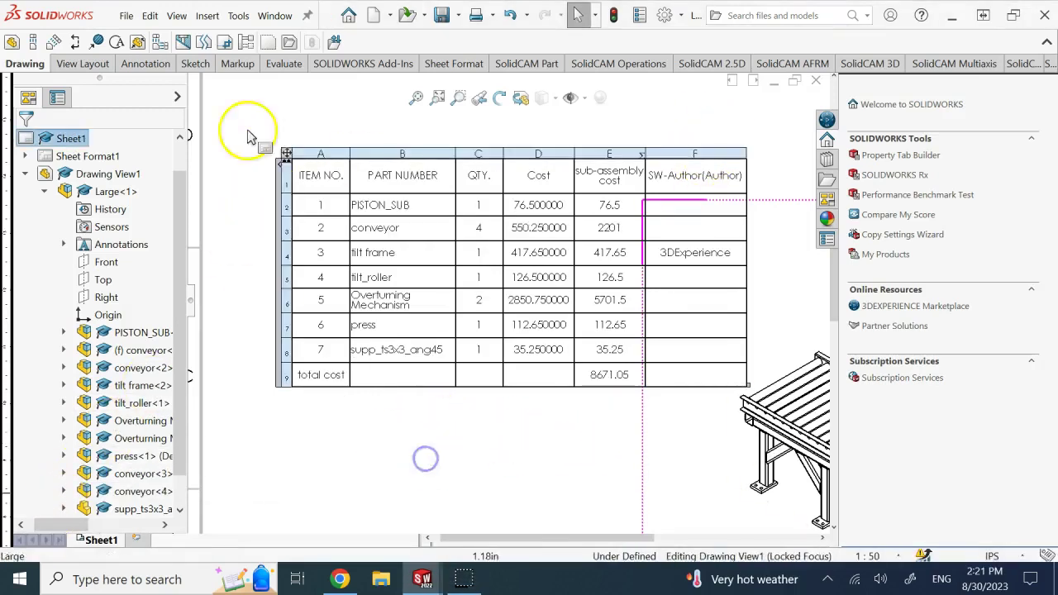
- Move the bill of materials up and to the left, and shift the drawing view right, clear of the table
{"action": "left_click_drag", "start_coordinate": [282, 153], "coordinate": [227, 112]}
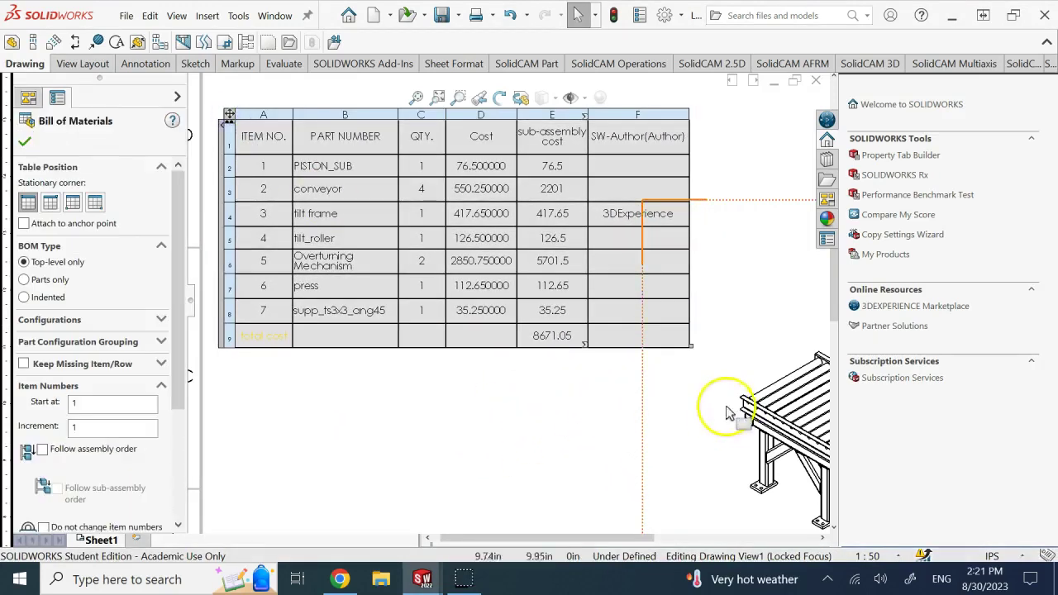
{"action": "left_click", "coordinate": [633, 405]}
{"action": "left_click", "coordinate": [643, 389]}
{"action": "left_click_drag", "start_coordinate": [643, 388], "coordinate": [722, 402]}
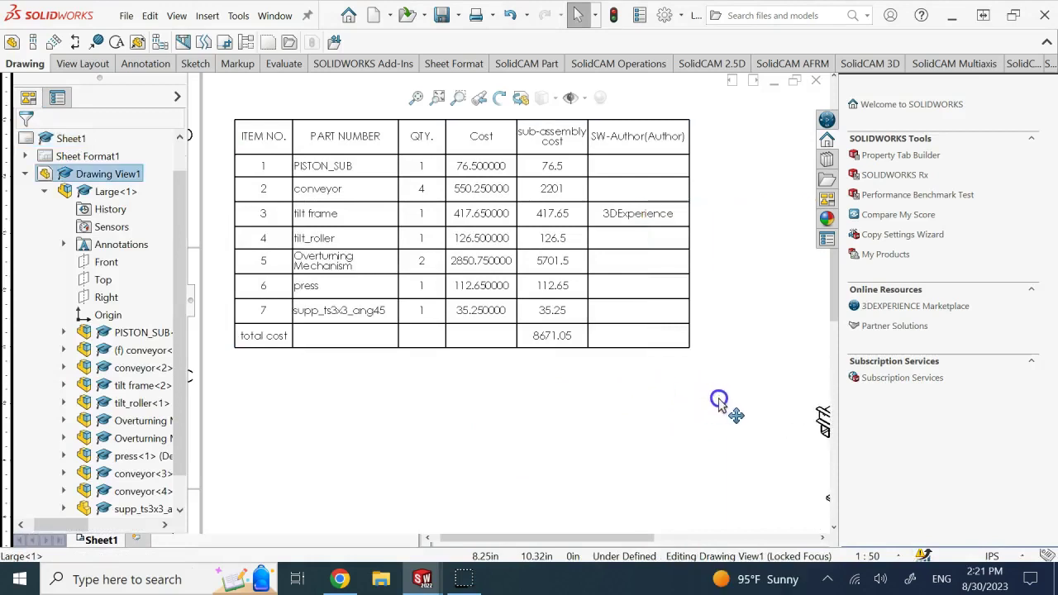
{"action": "left_click", "coordinate": [609, 435]}
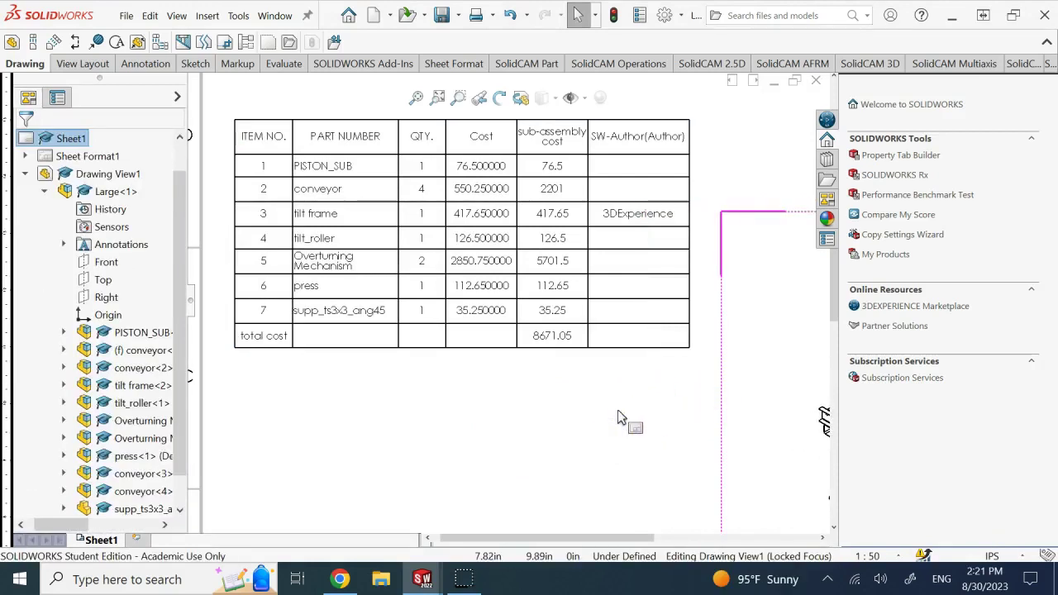